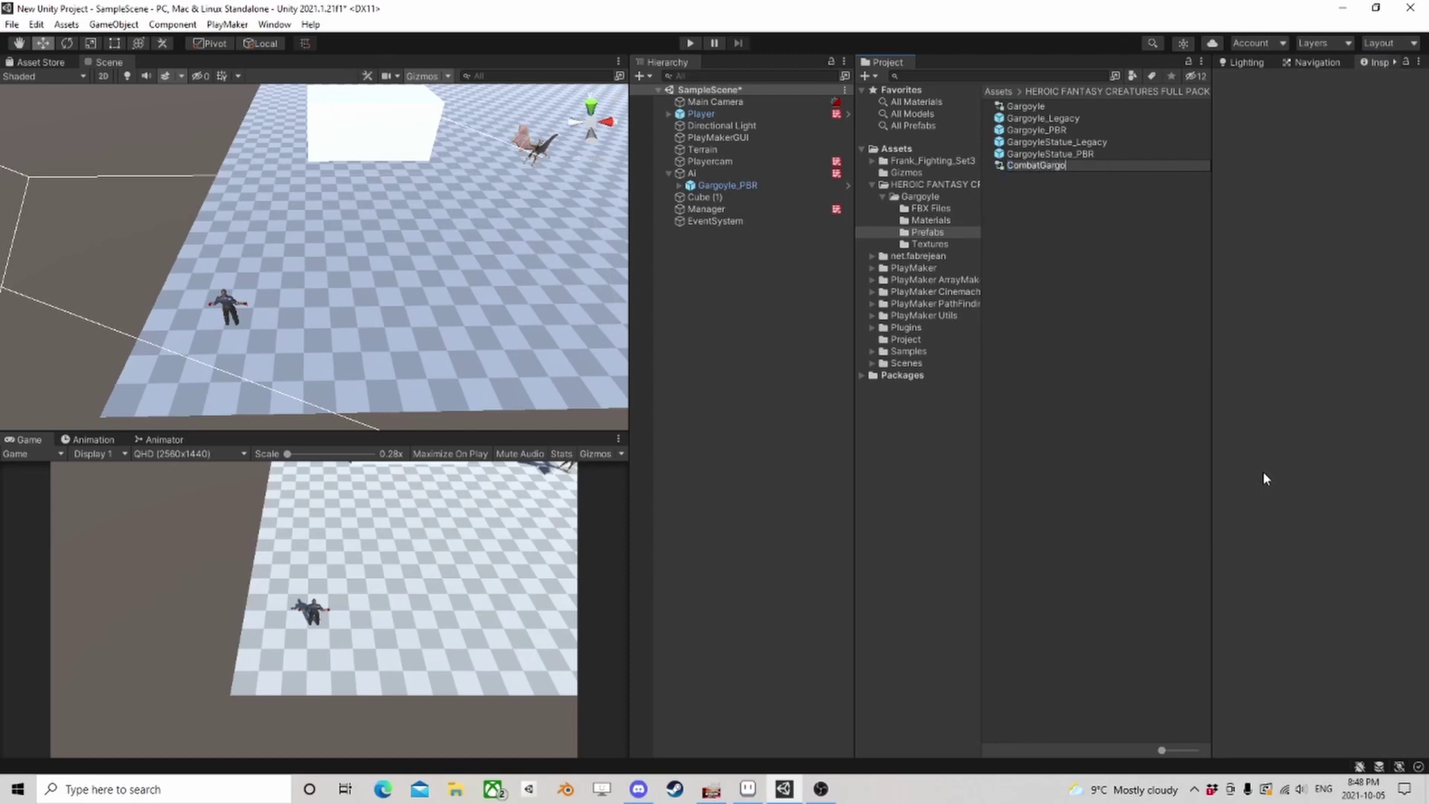
# Name the new animator controller in the Prefabs folder CombatGargoyle.
pyautogui.write('mbatGargoyle')
pyautogui.press('Return')
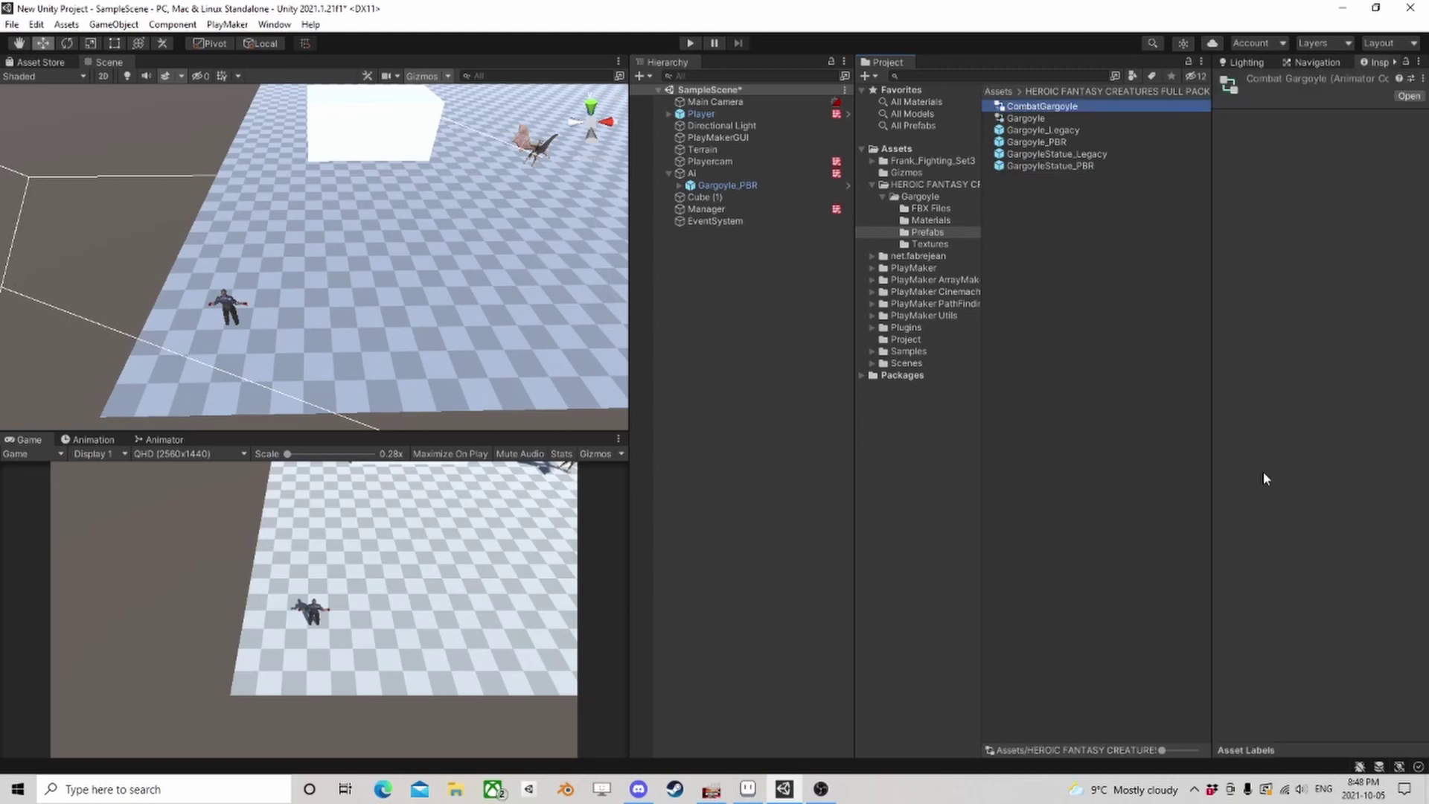
# Locate the existing gargoyle's source prefab, add another Gargoyle_PBR at the scene's root level, and unpack it.
pyautogui.click(718, 185)
pyautogui.click(1320, 117)
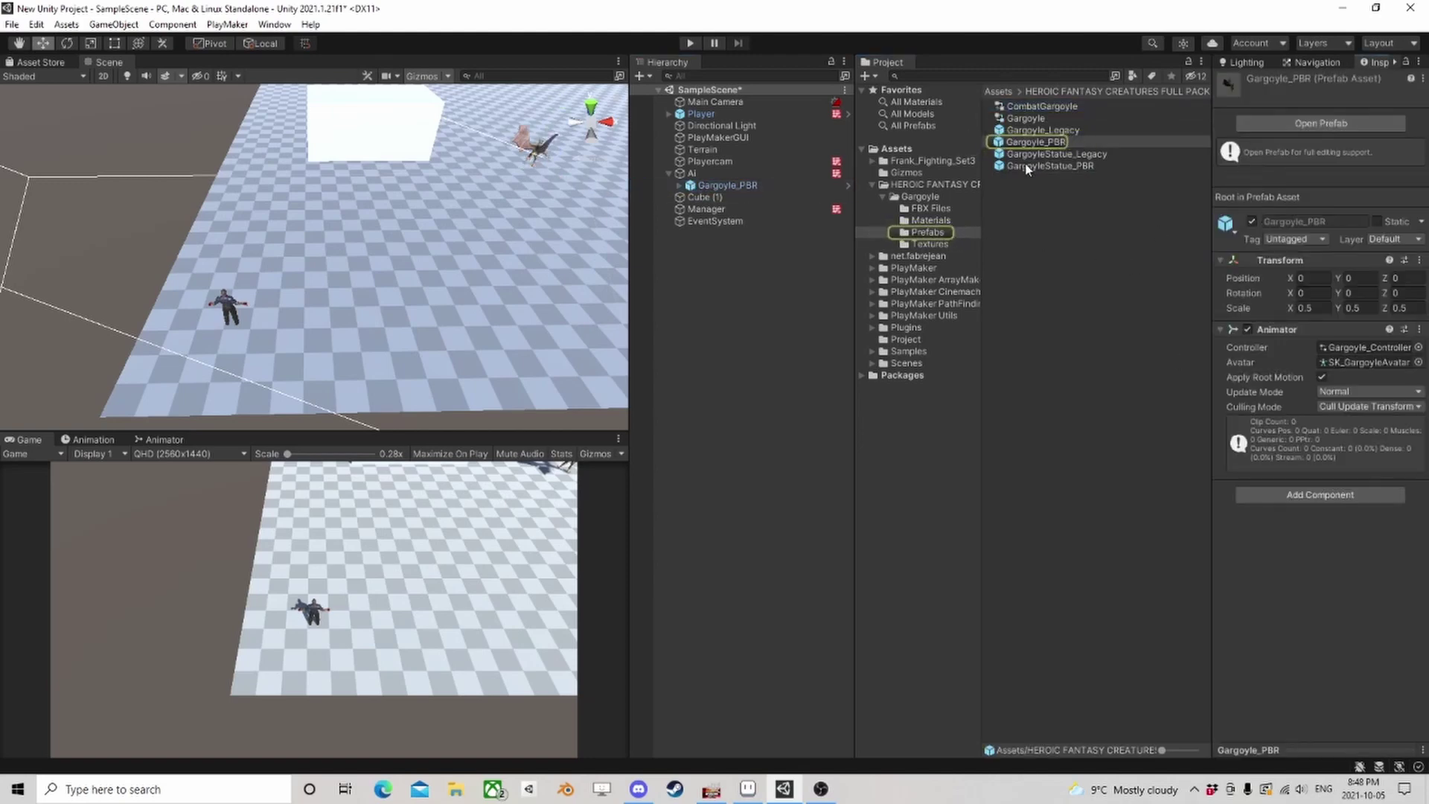
pyautogui.click(692, 174)
pyautogui.scroll(-5, 1324, 500)
pyautogui.click(1332, 696)
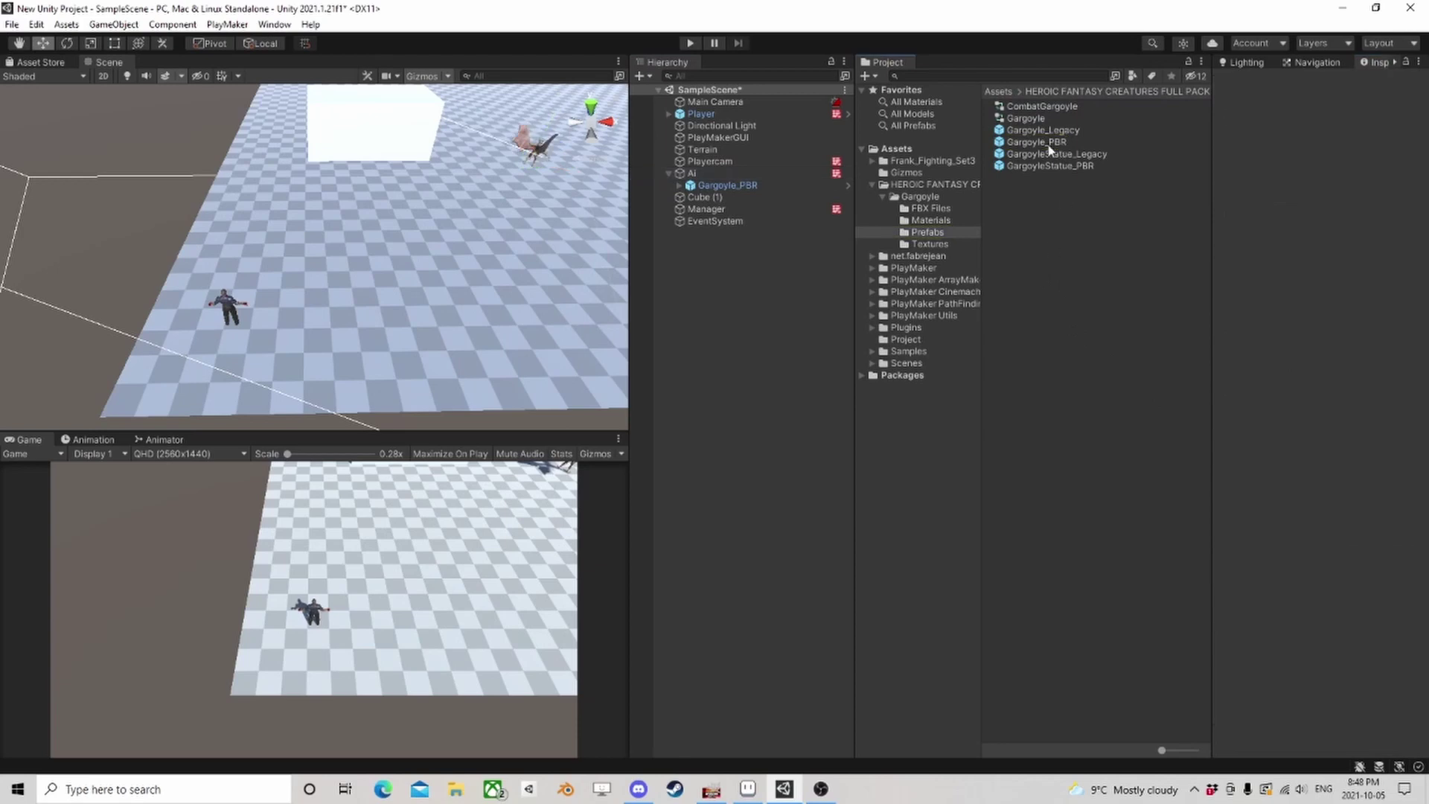
pyautogui.moveTo(1036, 142); pyautogui.dragTo(737, 265)
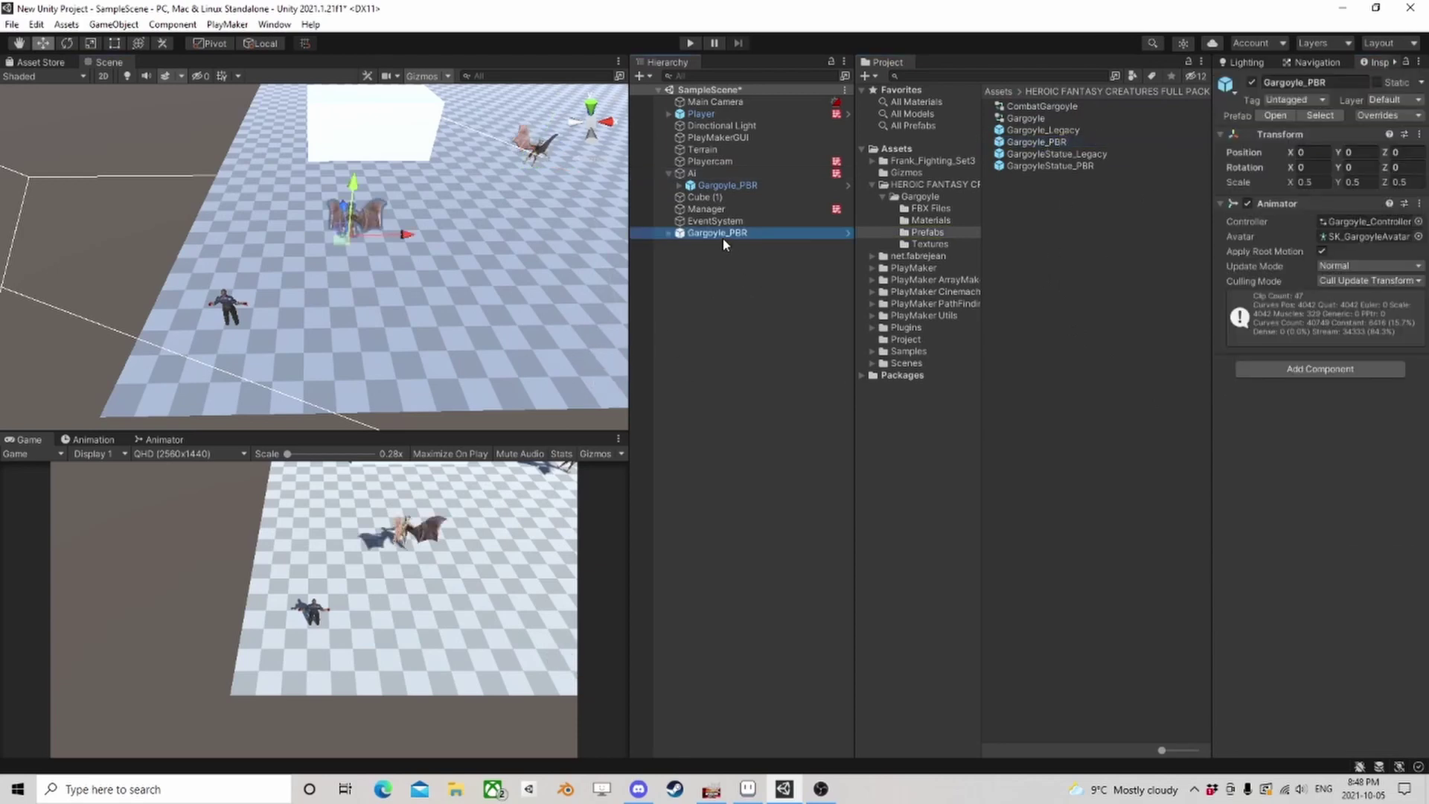
pyautogui.rightClick(719, 237)
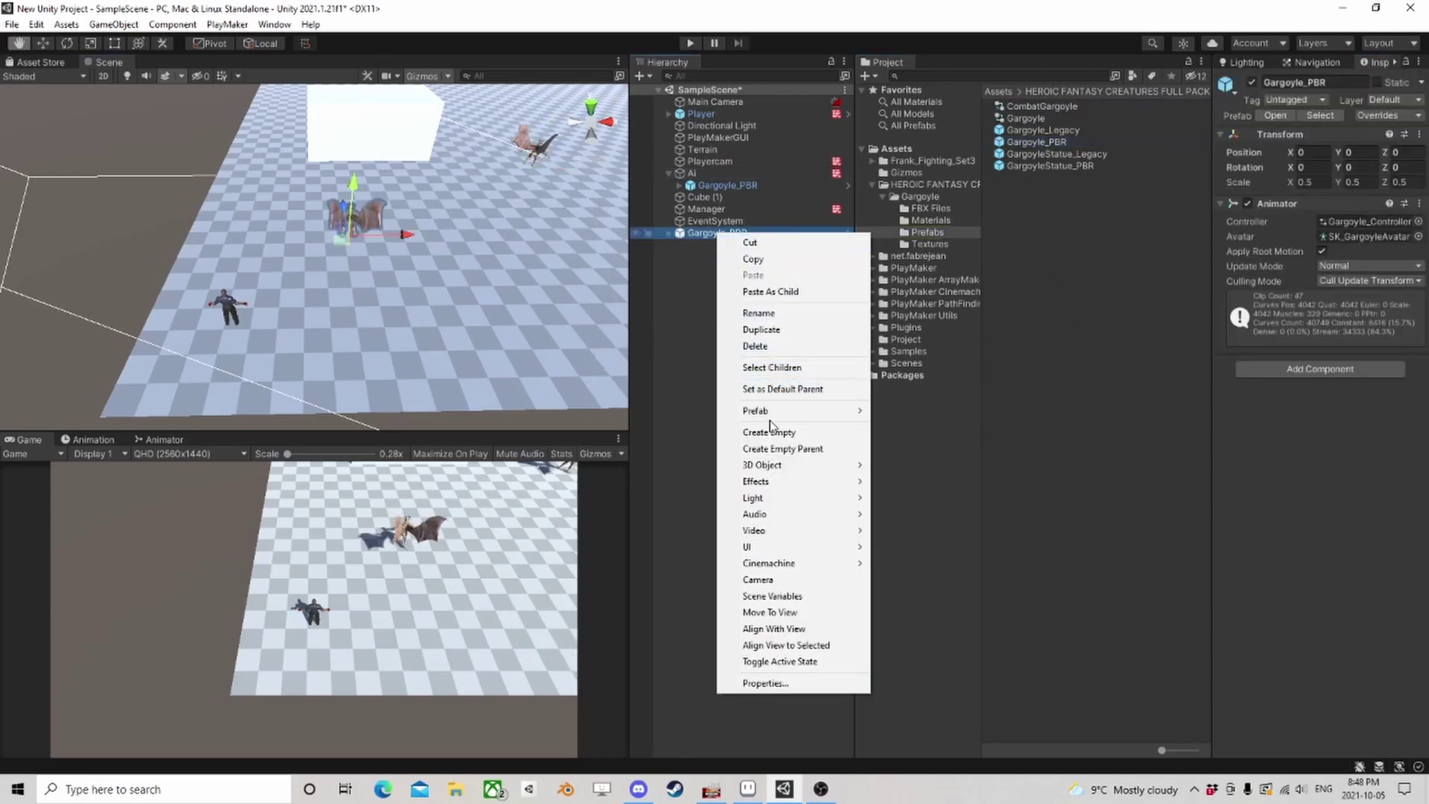
pyautogui.moveTo(788, 410)
pyautogui.click(908, 475)
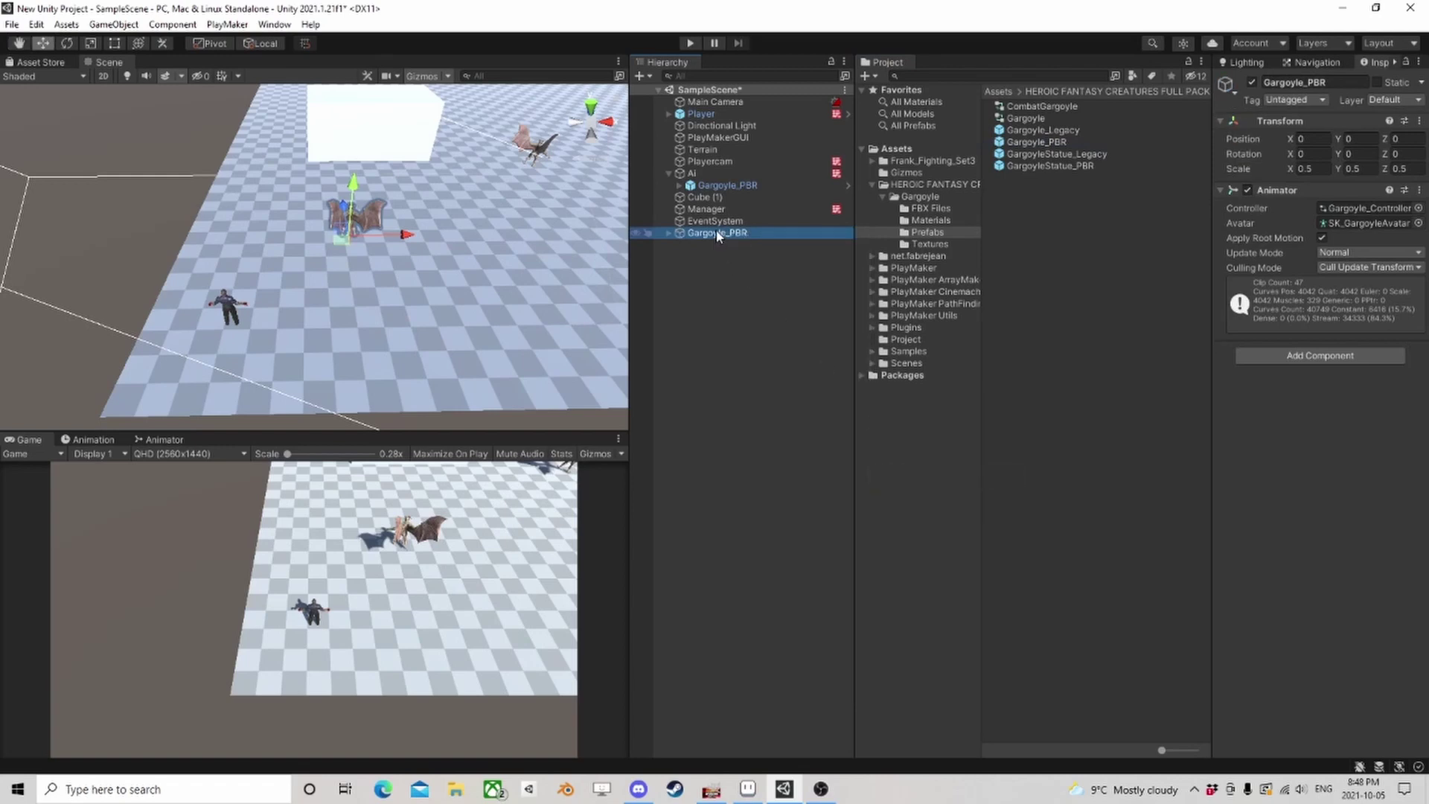
# Rename the newly added root-level gargoyle object as CombatGar.
pyautogui.click(717, 233)
pyautogui.write('Combi')
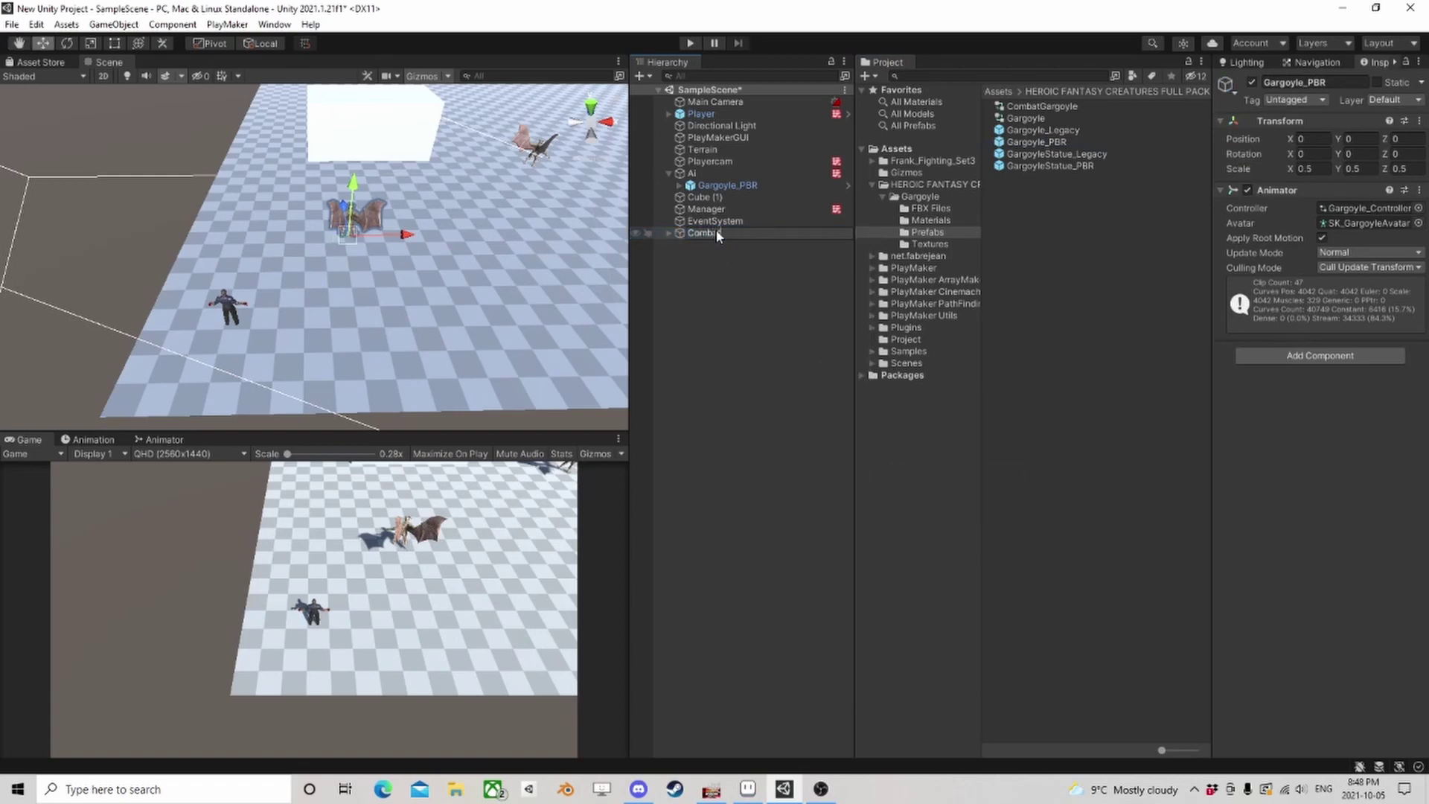
pyautogui.write('tGar')
pyautogui.press('Return')
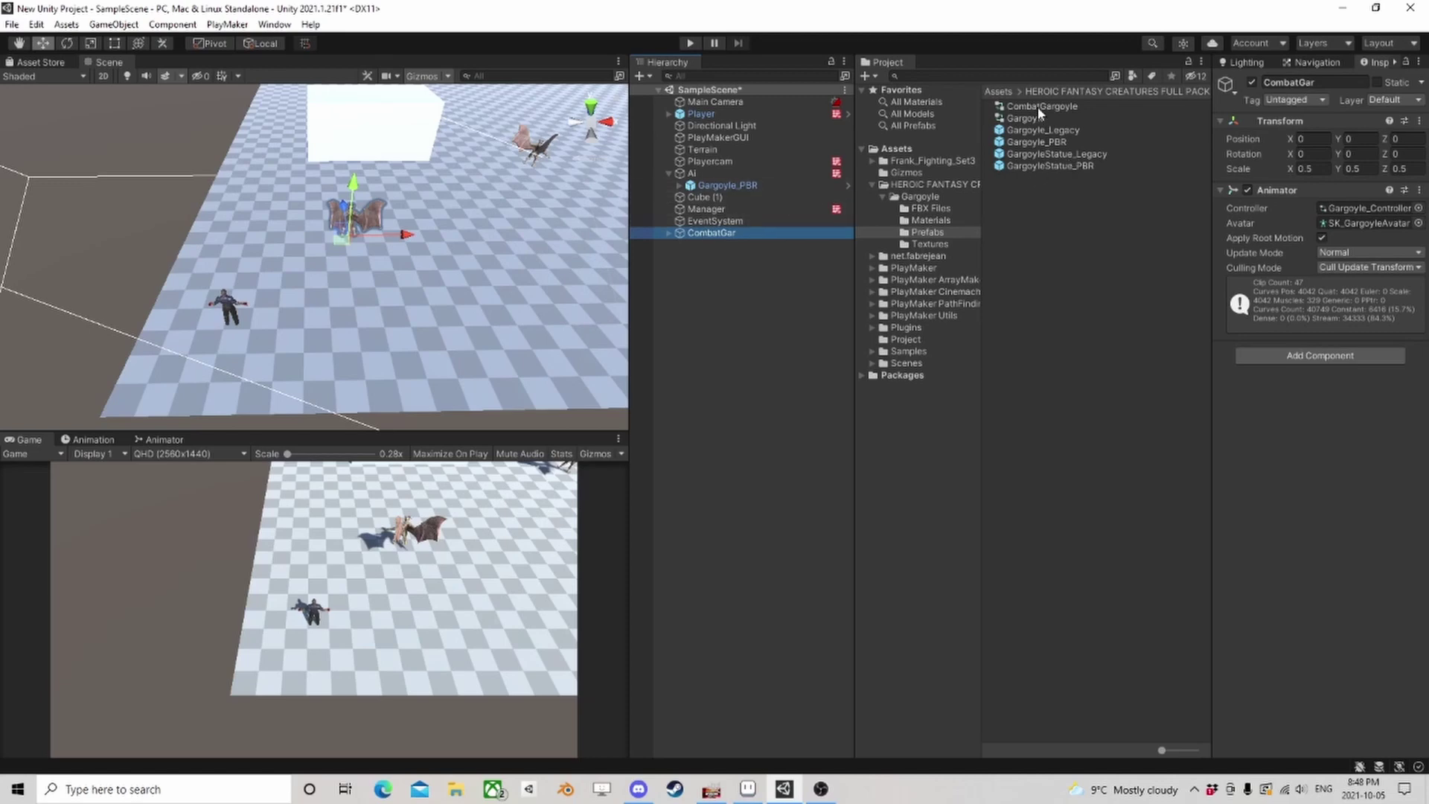
# Assign the CombatGargoyle controller to CombatGar's Animator component and disable Apply Root Motion.
pyautogui.moveTo(1042, 107); pyautogui.dragTo(1368, 209)
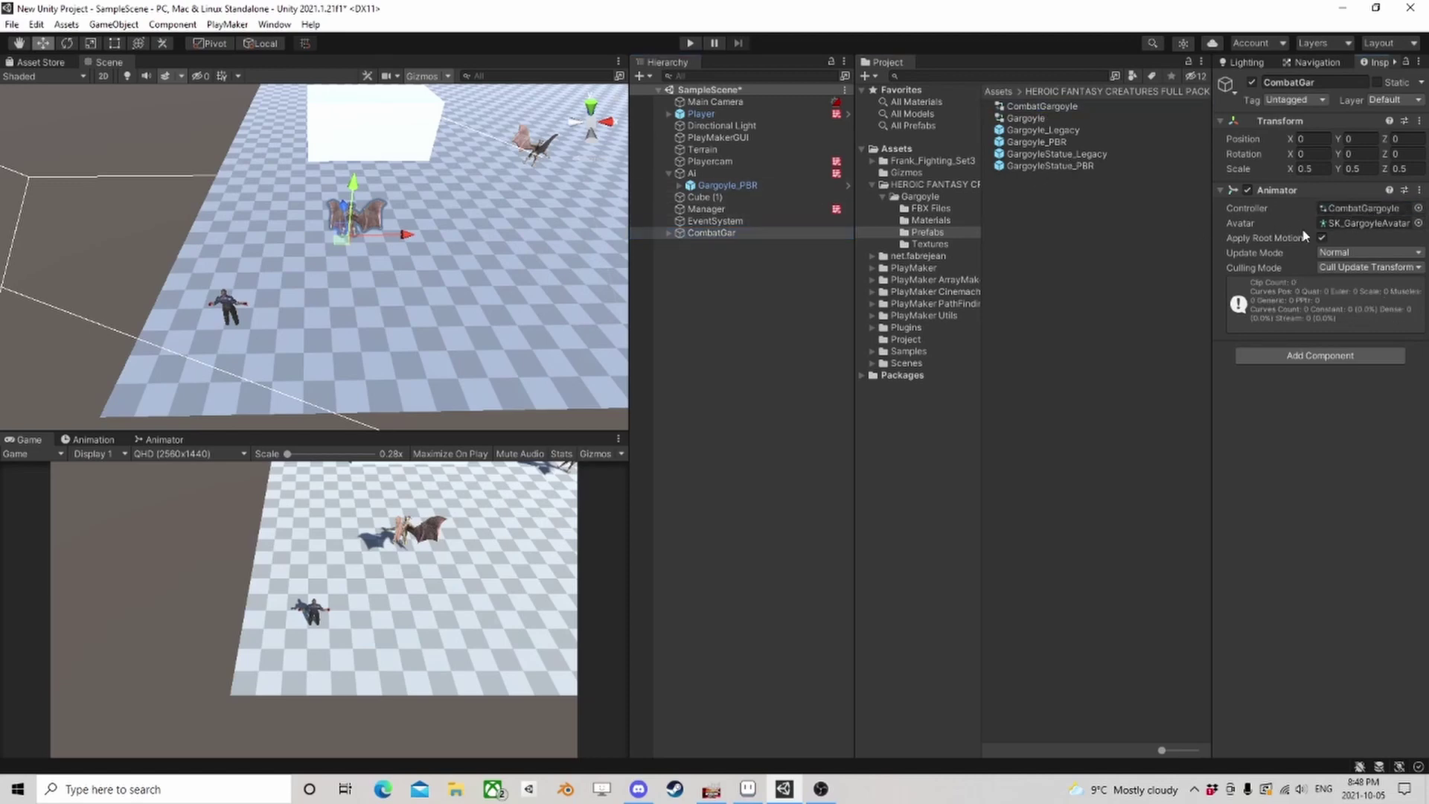
pyautogui.click(1322, 238)
pyautogui.moveTo(485, 239); pyautogui.dragTo(311, 253, button='right')
pyautogui.press('f')
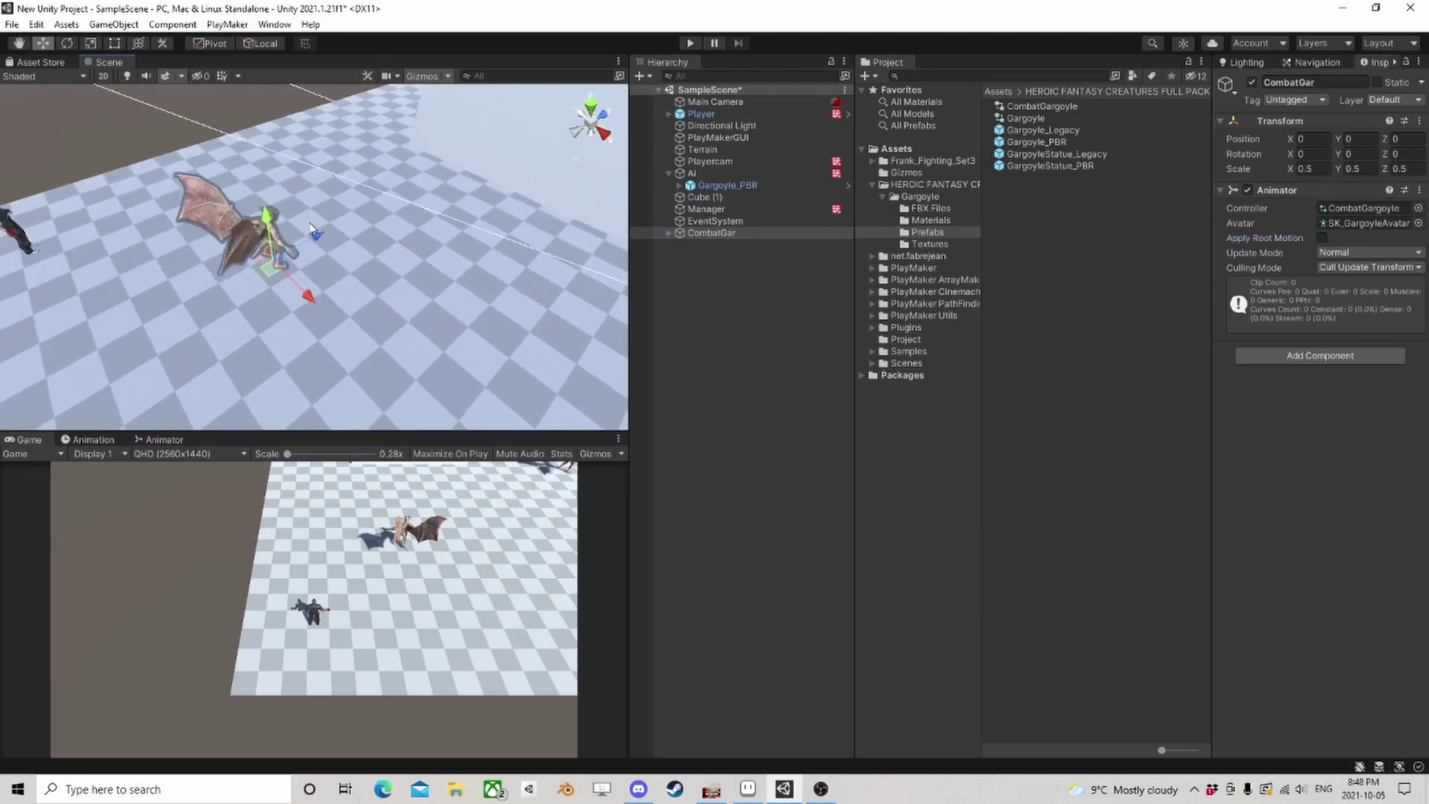
pyautogui.keyDown('alt'); pyautogui.moveTo(311, 227); pyautogui.dragTo(373, 246); pyautogui.keyUp('alt')
pyautogui.scroll(2, 259, 90)
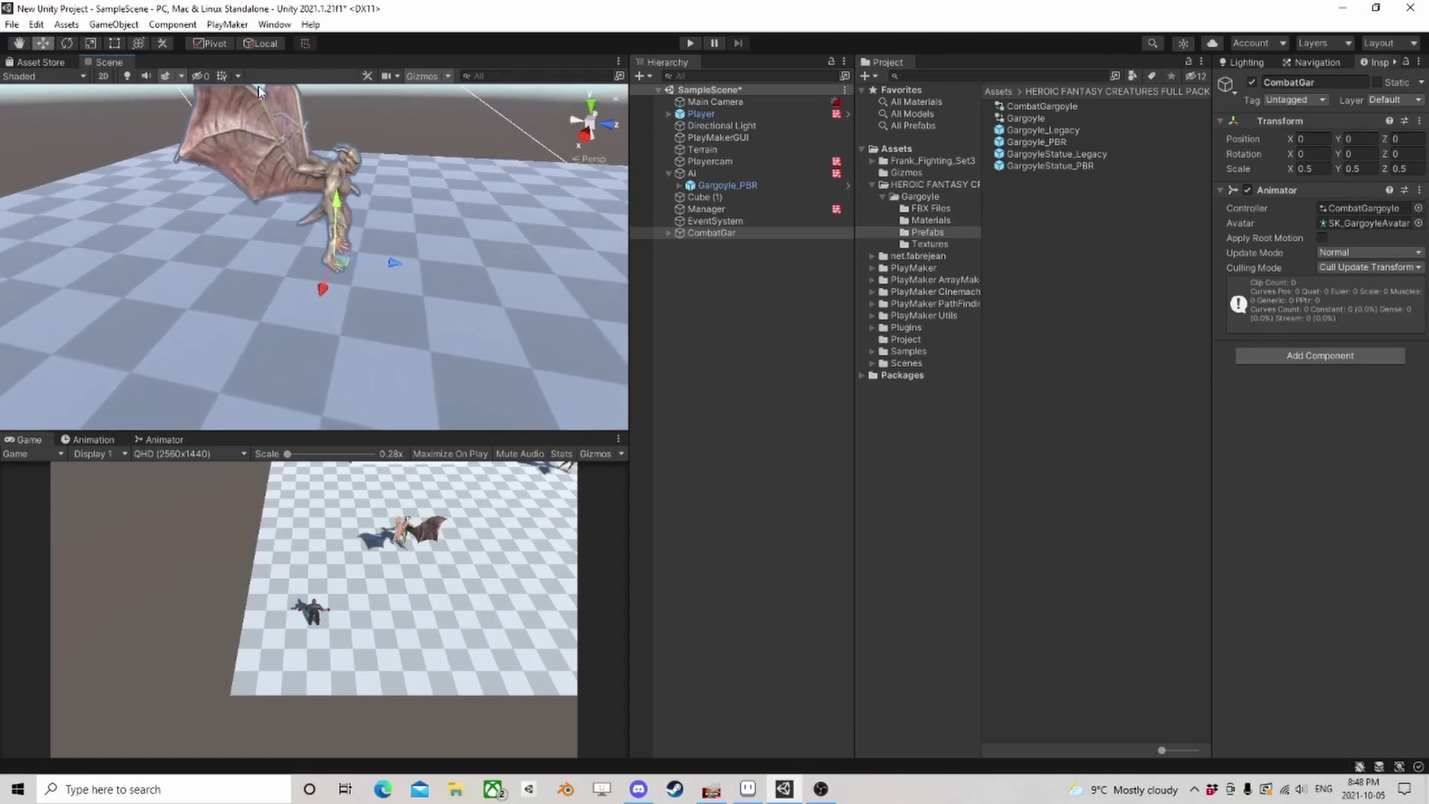
# Show CombatGar's controller graph in the Animator and enlarge the graph area vertically.
pyautogui.click(176, 441)
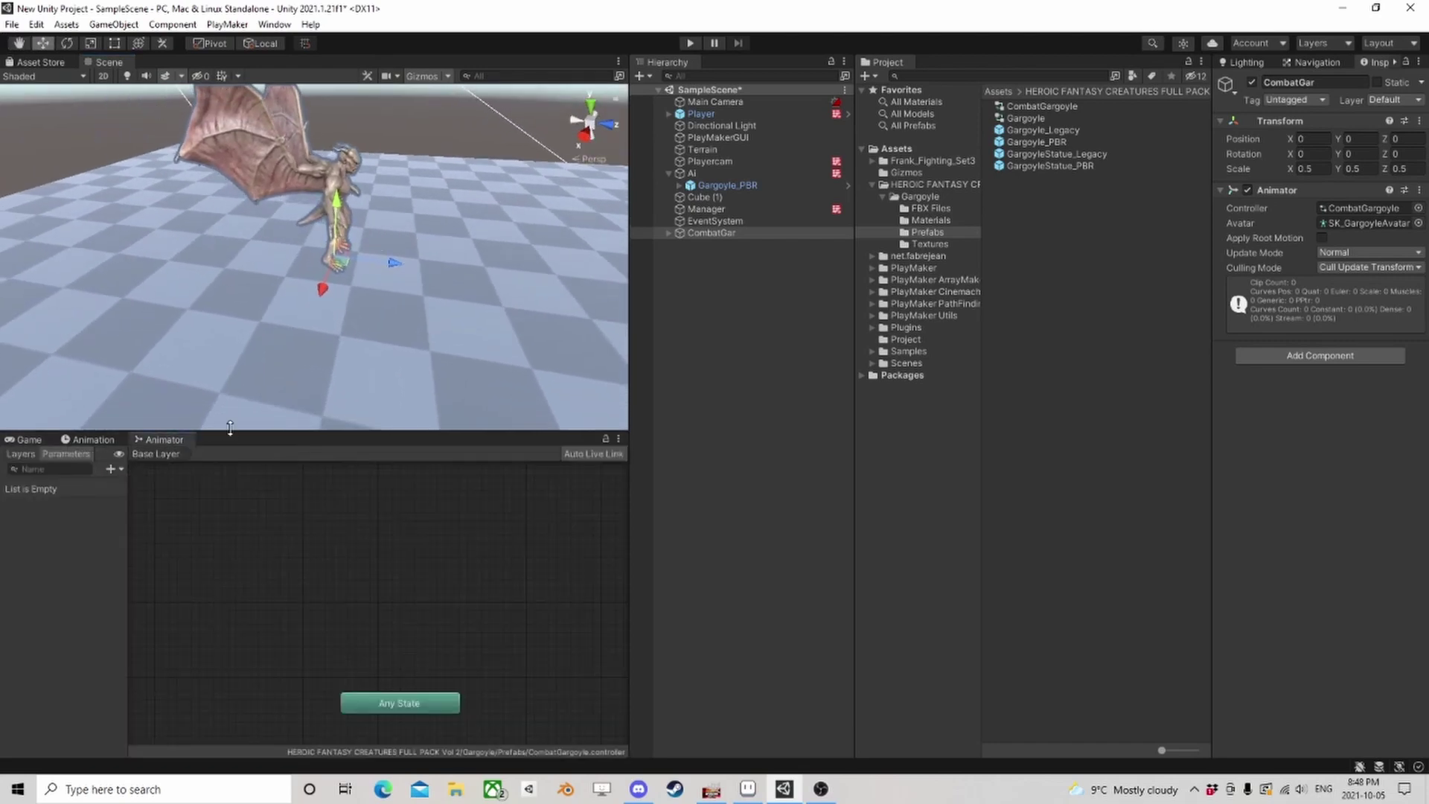
pyautogui.moveTo(230, 427); pyautogui.dragTo(230, 215)
pyautogui.moveTo(488, 438); pyautogui.dragTo(224, 359, button='middle')
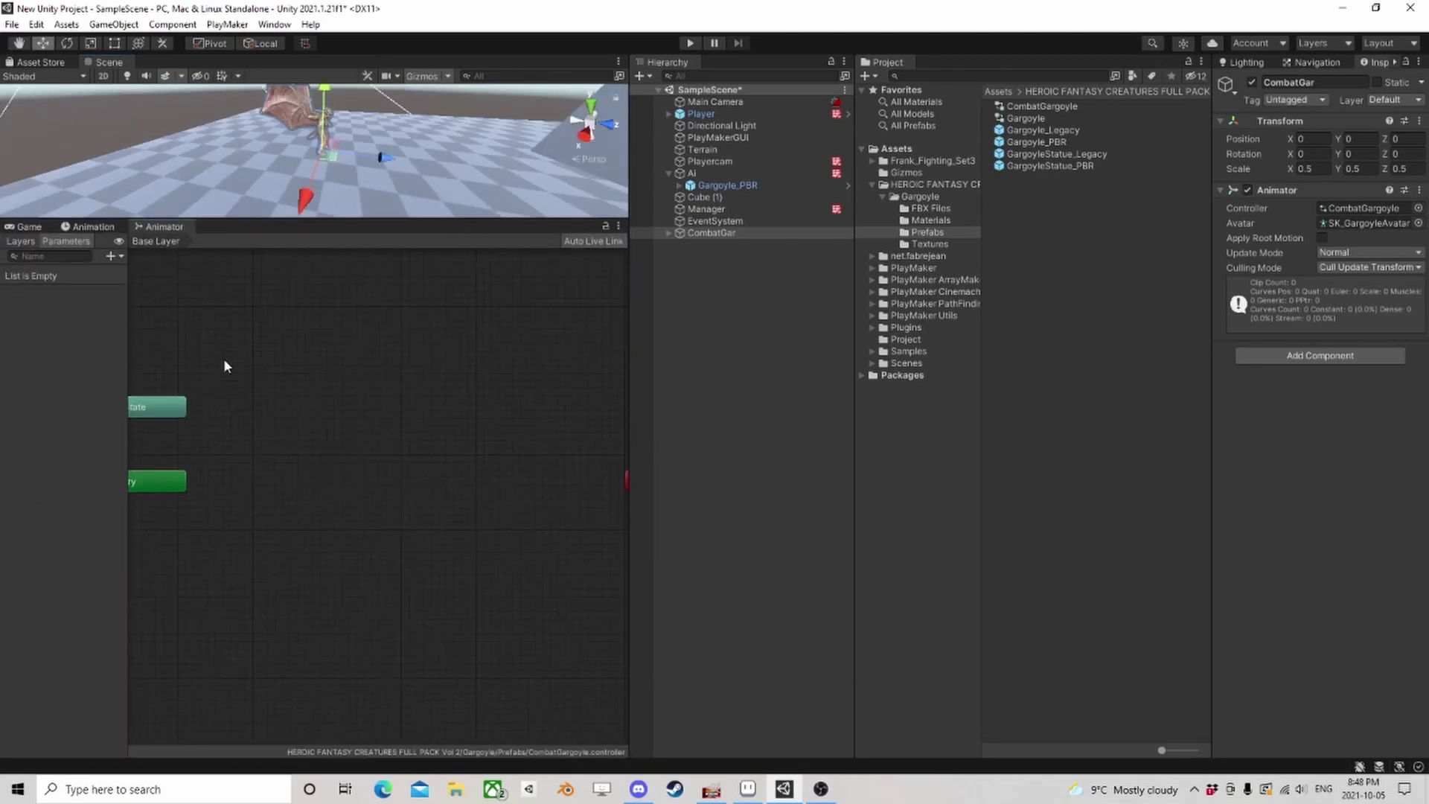
pyautogui.scroll(-3, 223, 359)
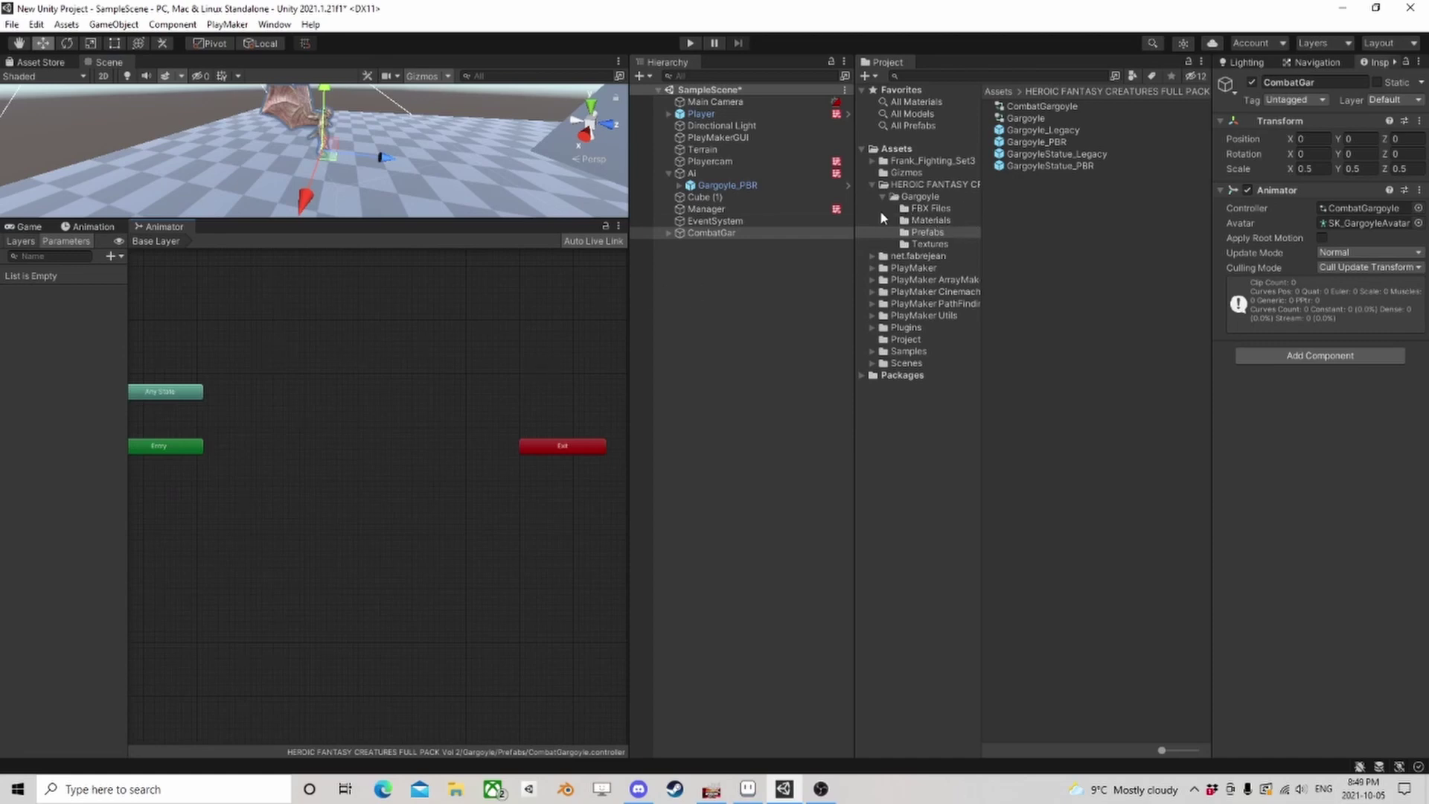
# Preview the 2HitComboB animation from the gargoyle's FBX Files folder and add it to the Animator graph as a state.
pyautogui.click(923, 209)
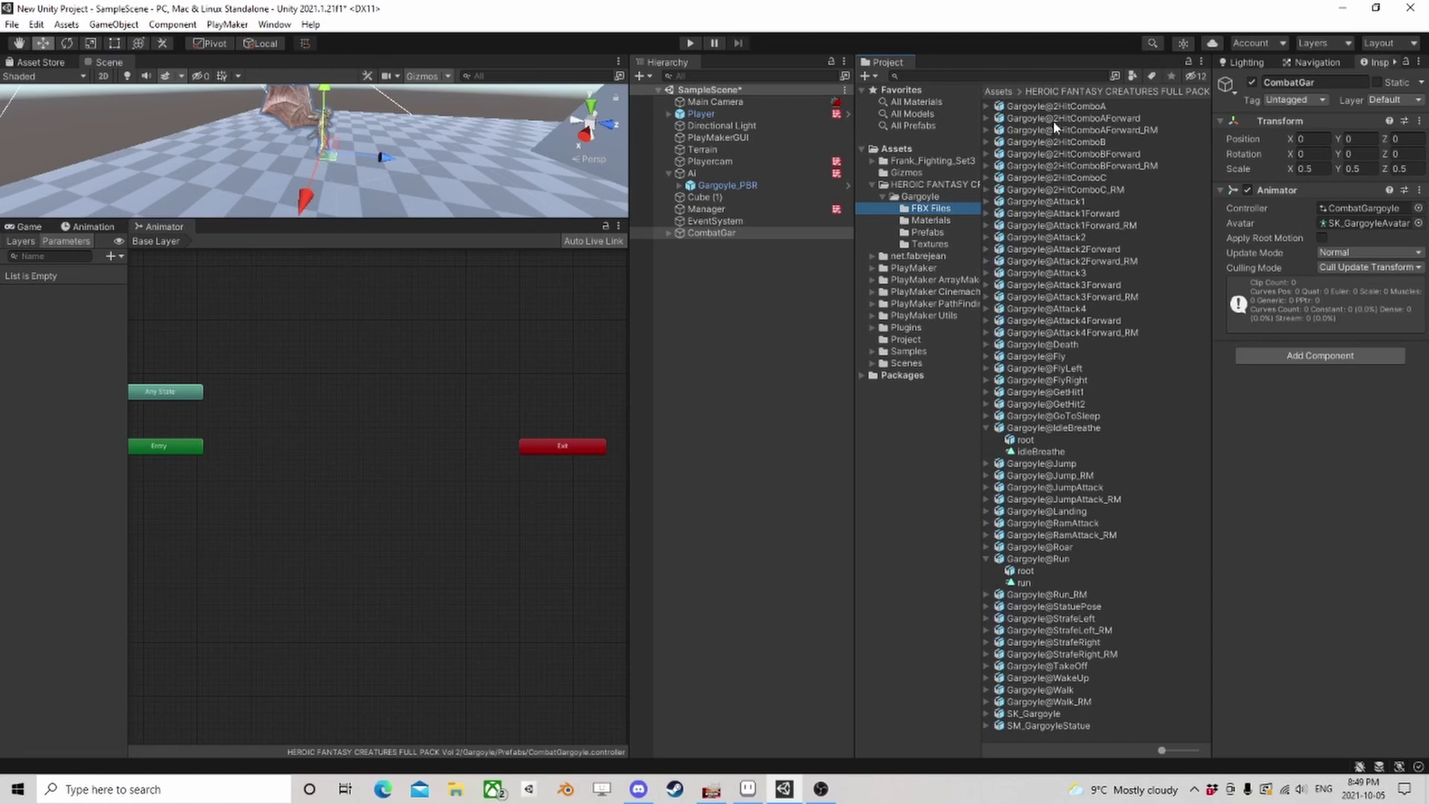
pyautogui.click(1085, 142)
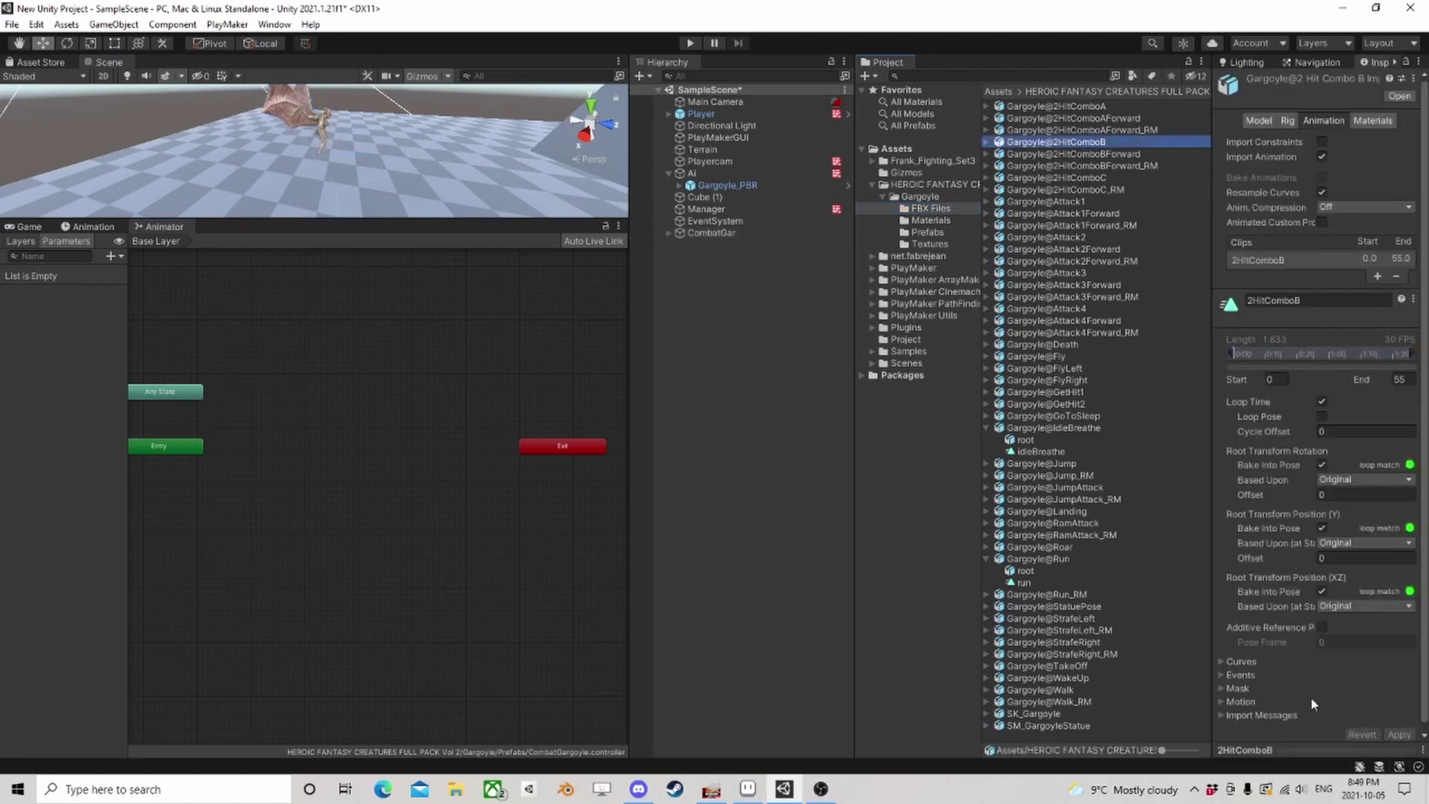
pyautogui.click(1301, 745)
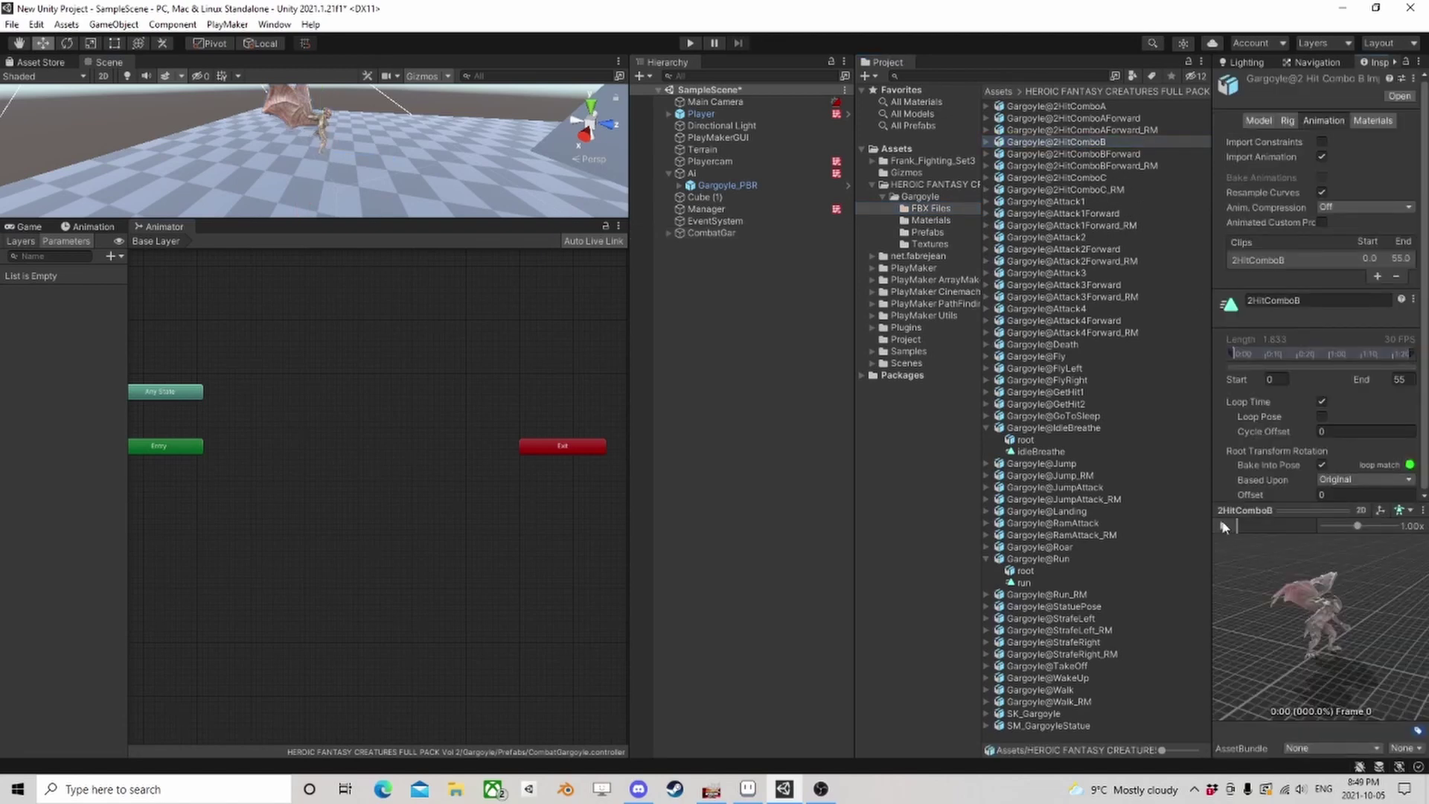
pyautogui.click(1224, 526)
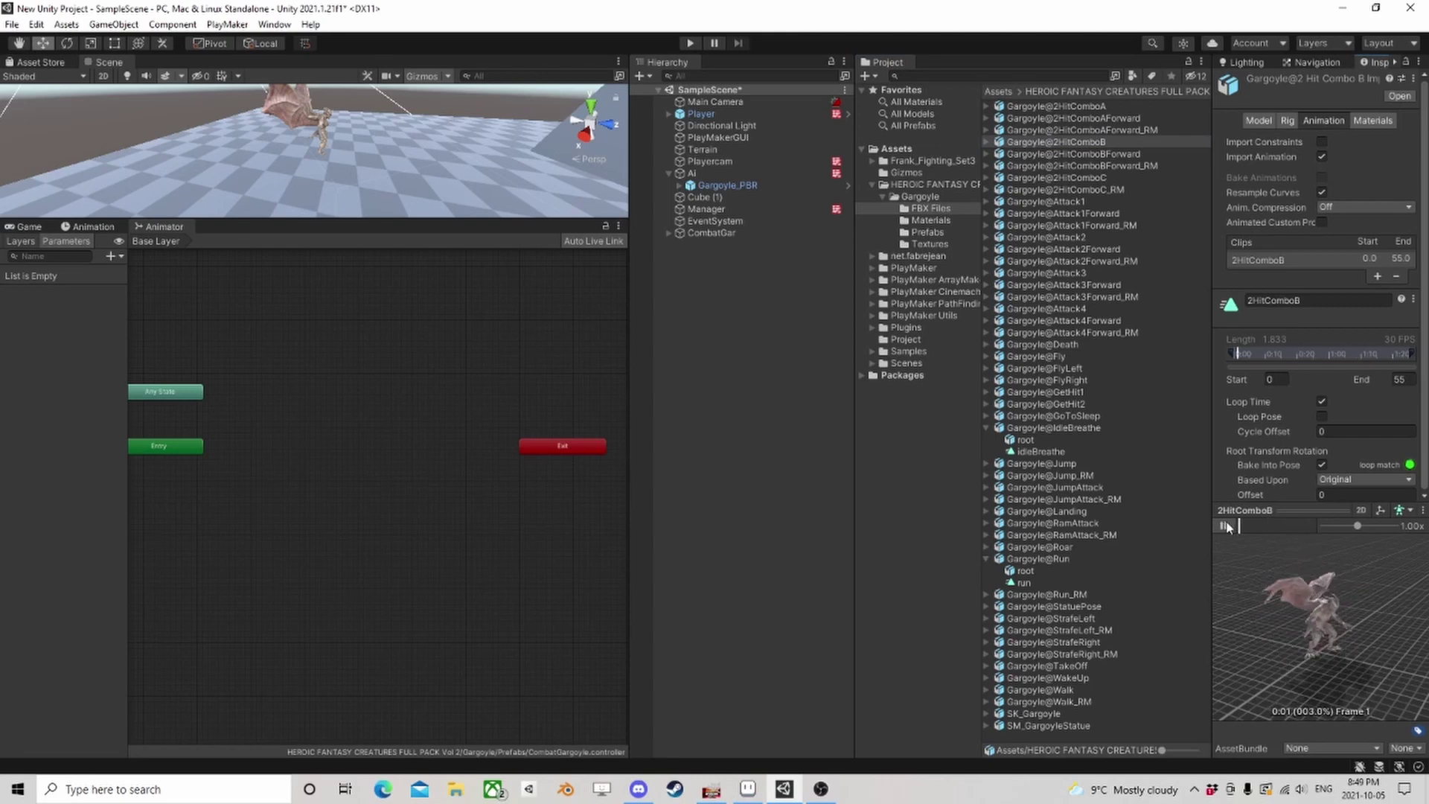
pyautogui.click(1224, 526)
pyautogui.moveTo(1062, 143); pyautogui.dragTo(404, 340)
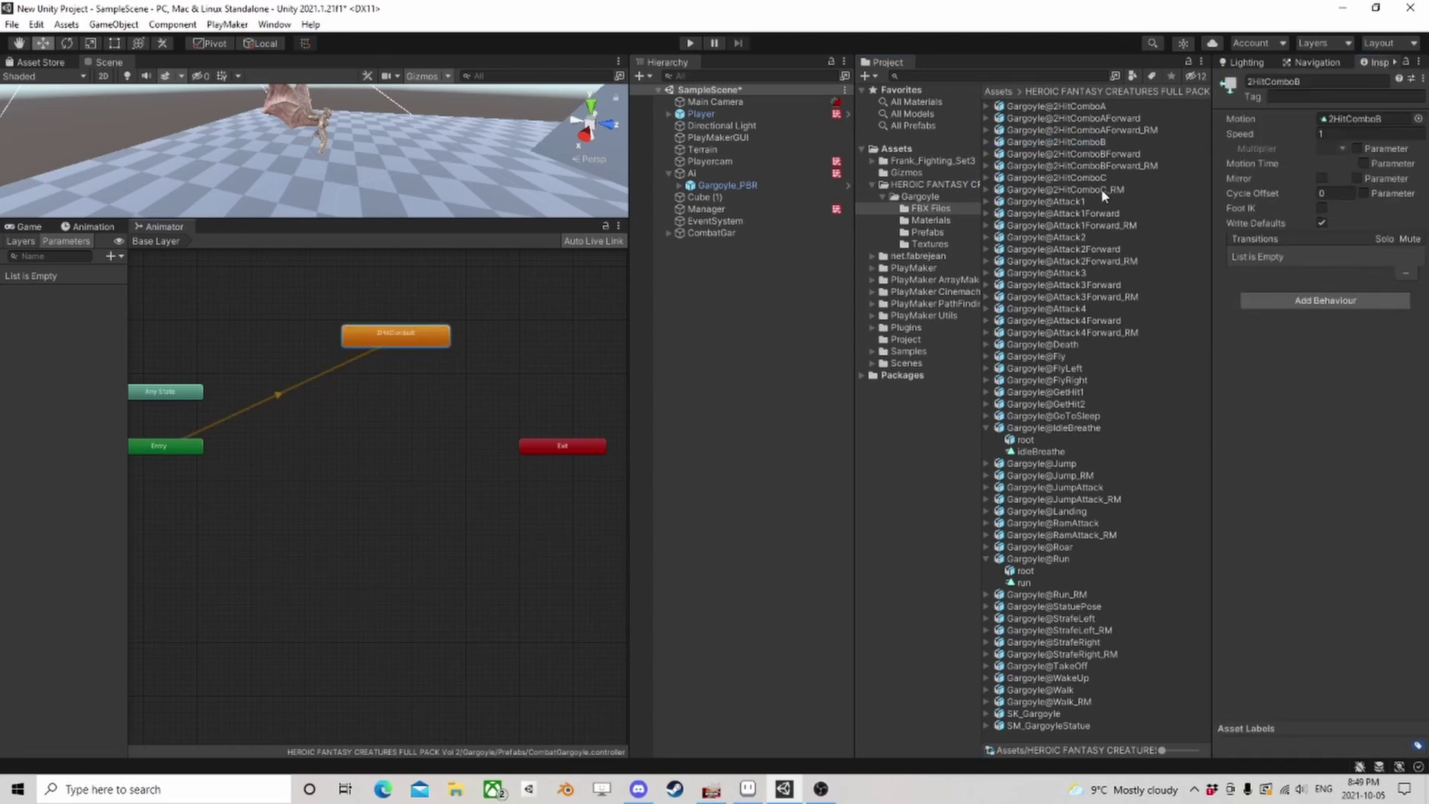
# Add the gargoyle's Death, GetHit1 and IdleBreathe animations as states and make idleBreathe the layer default state.
pyautogui.moveTo(1062, 345); pyautogui.dragTo(247, 296)
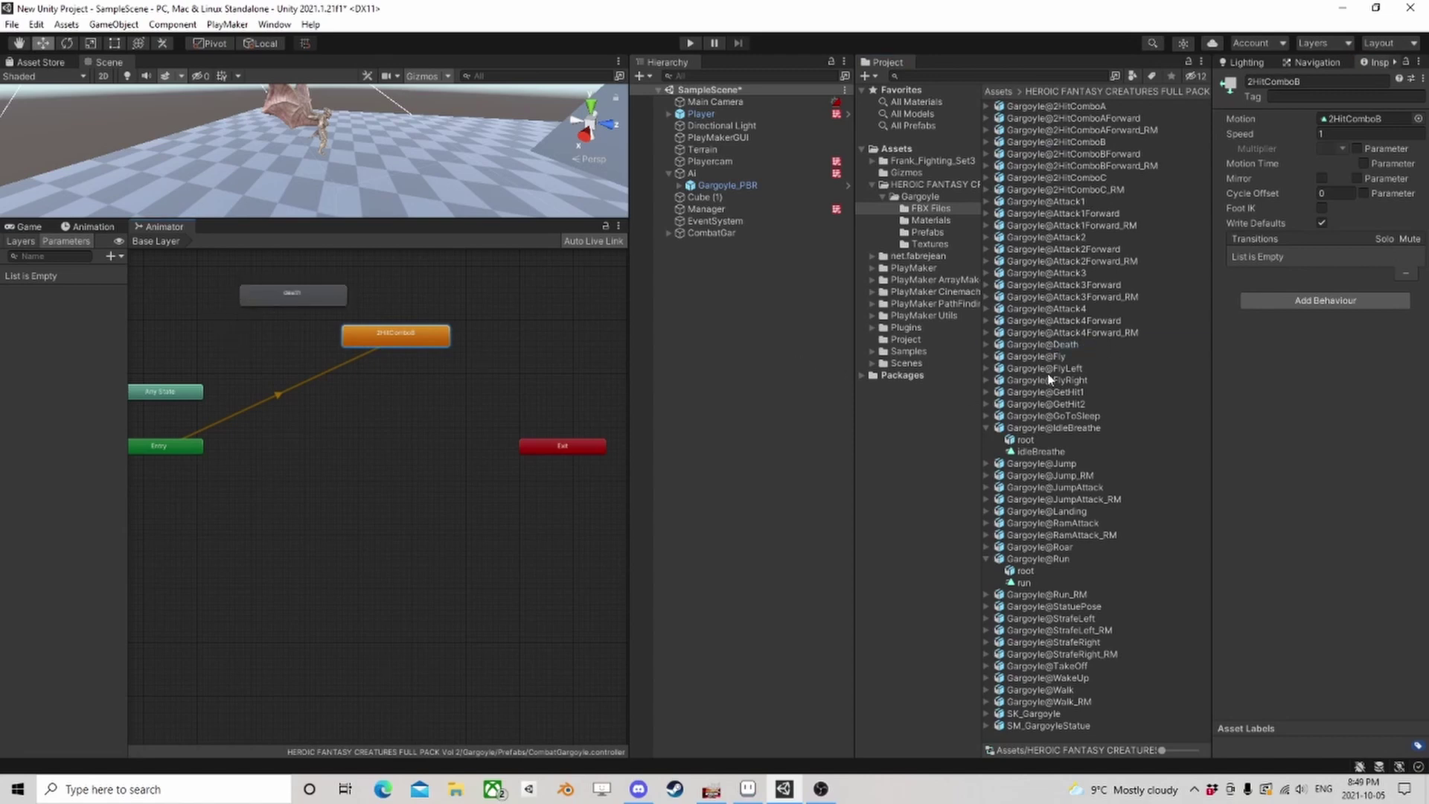
pyautogui.moveTo(1053, 396); pyautogui.dragTo(261, 347)
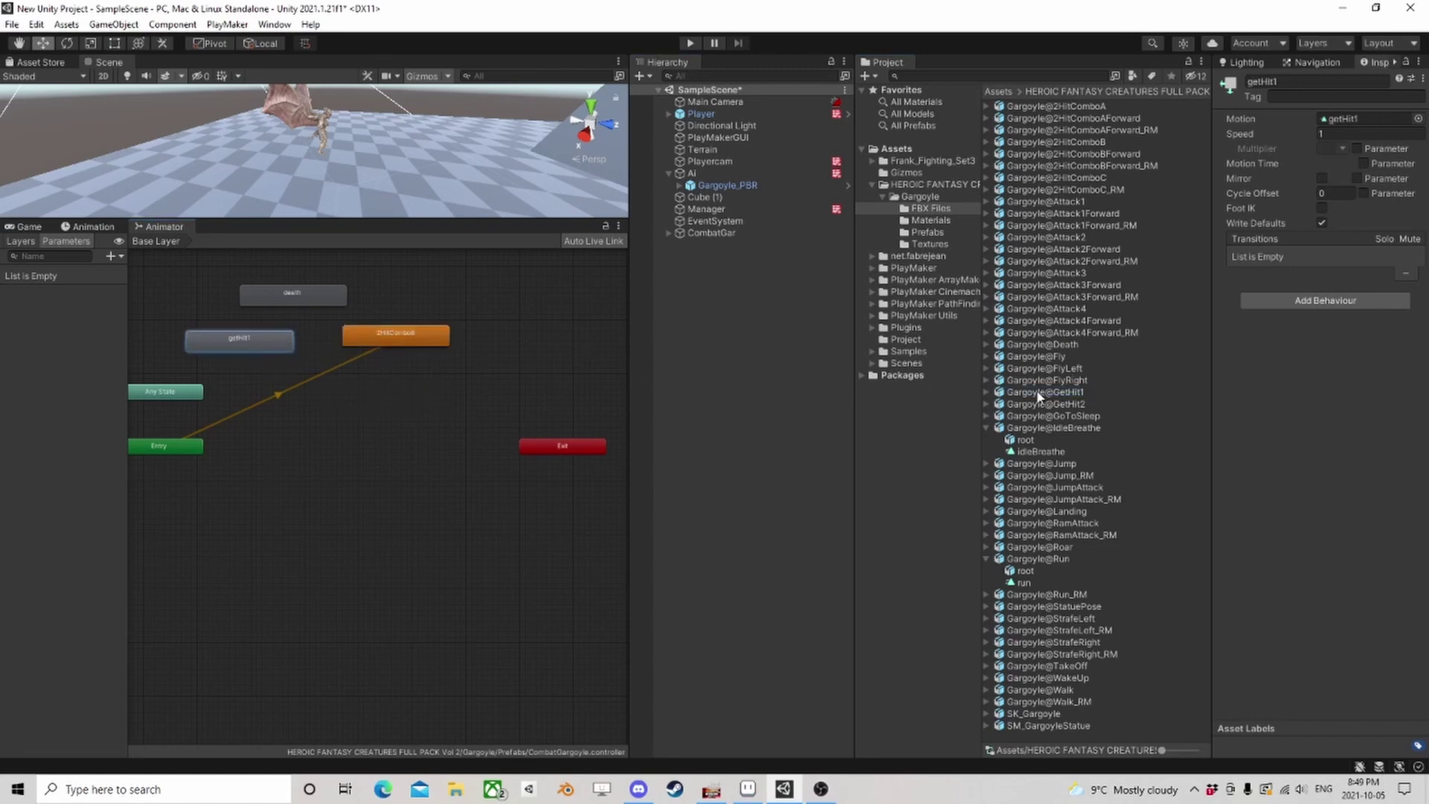
pyautogui.moveTo(1075, 430); pyautogui.dragTo(353, 443)
pyautogui.rightClick(344, 437)
pyautogui.click(402, 462)
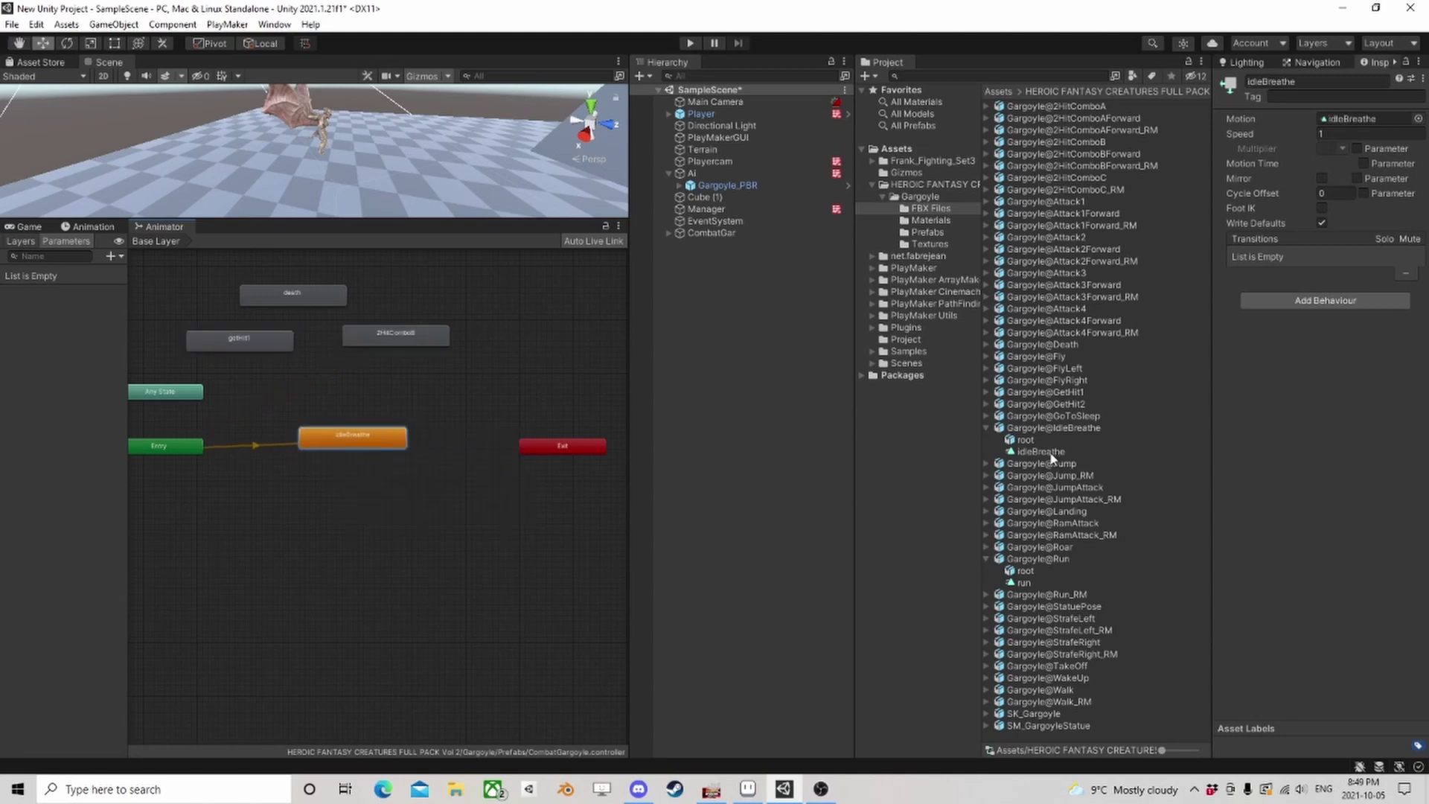
# Preview the gargoyle's RamAttack animation, and add the Run animation to the graph as a state near idleBreathe.
pyautogui.click(1064, 523)
pyautogui.click(1223, 526)
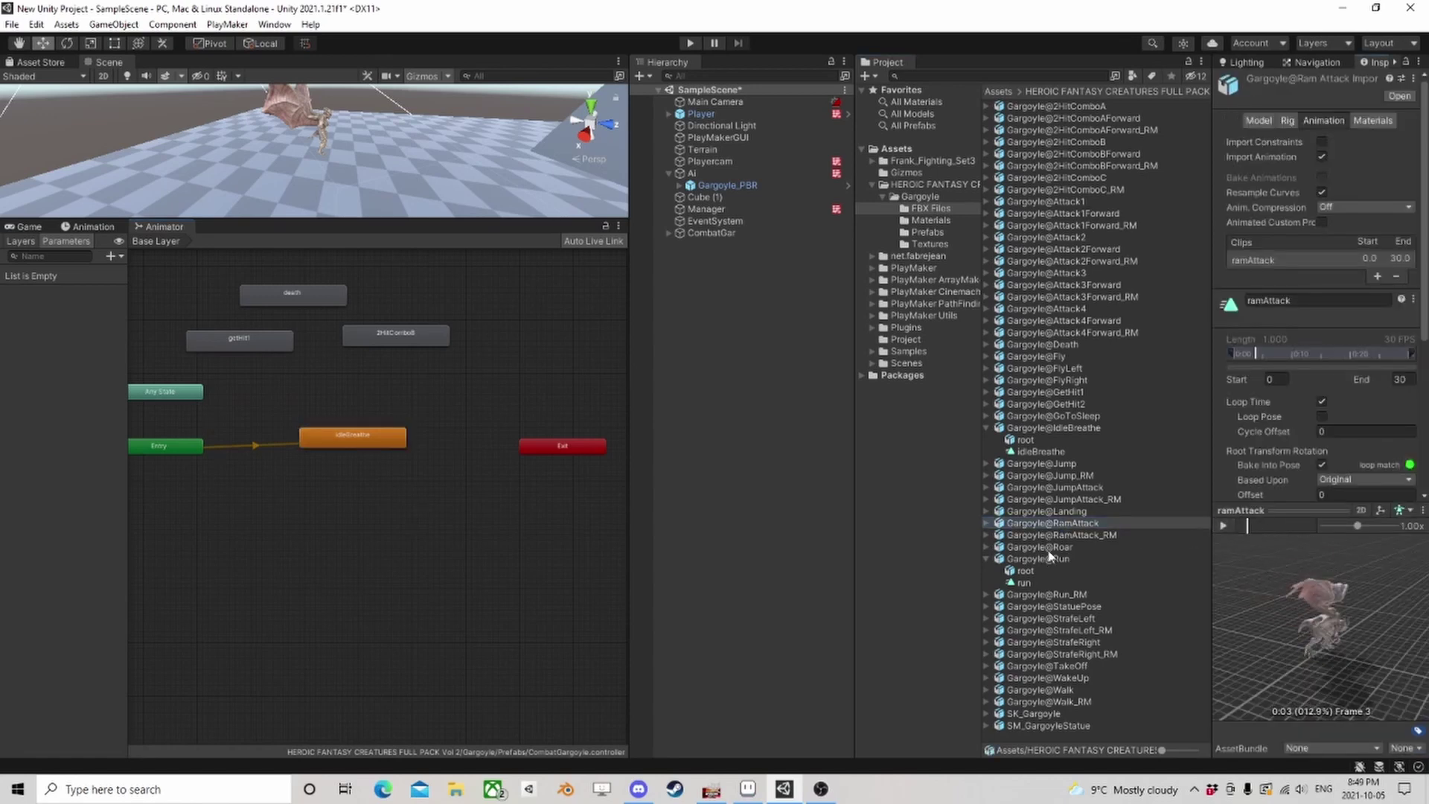
pyautogui.moveTo(1047, 566); pyautogui.dragTo(489, 410)
pyautogui.moveTo(303, 491); pyautogui.dragTo(422, 389)
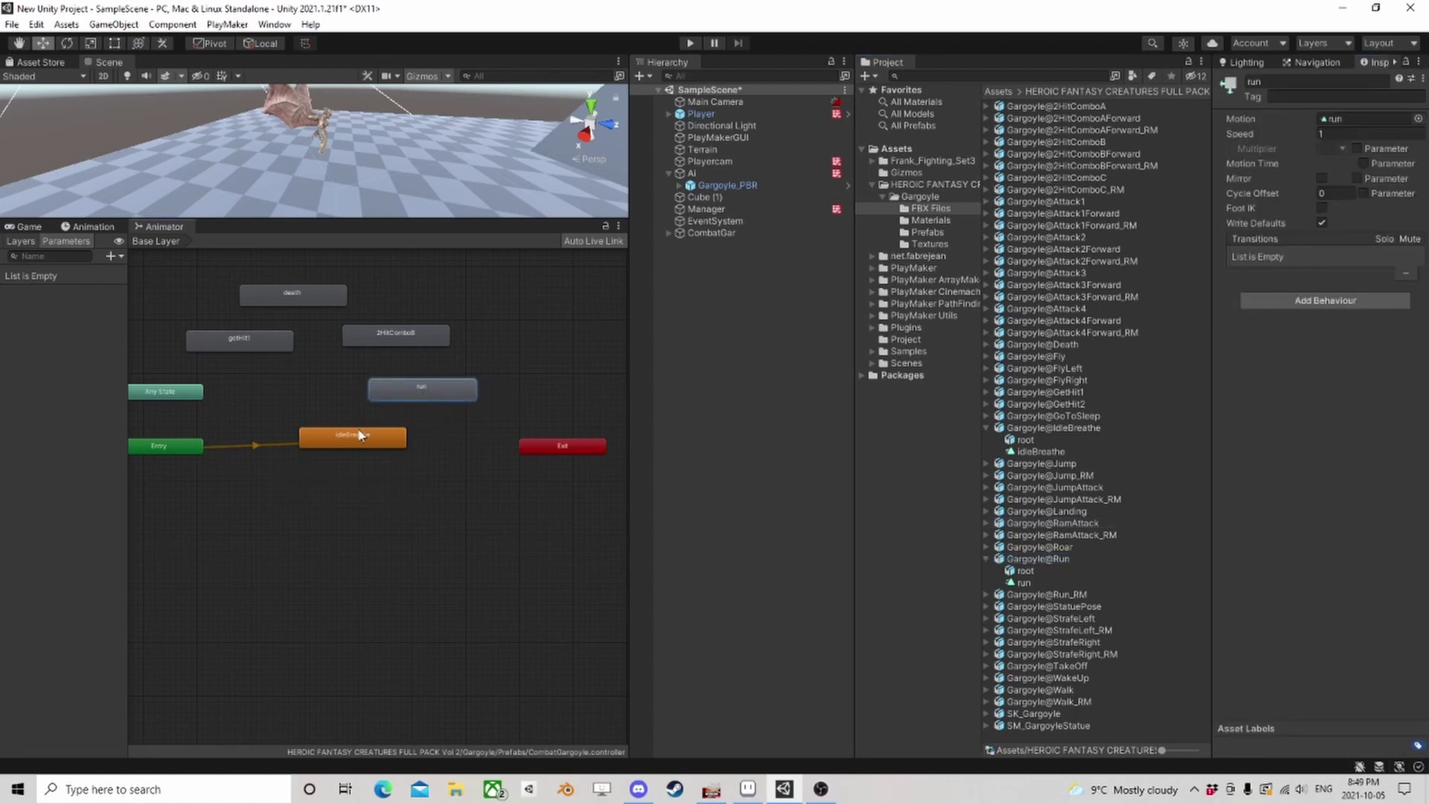
# Widen the Animator graph area and place the run state directly above idleBreathe.
pyautogui.moveTo(455, 433)
pyautogui.mouseDown(button='middle')
pyautogui.moveTo(491, 421)
pyautogui.moveTo(468, 457)
pyautogui.mouseUp(button='middle')
pyautogui.moveTo(630, 414); pyautogui.dragTo(764, 424)
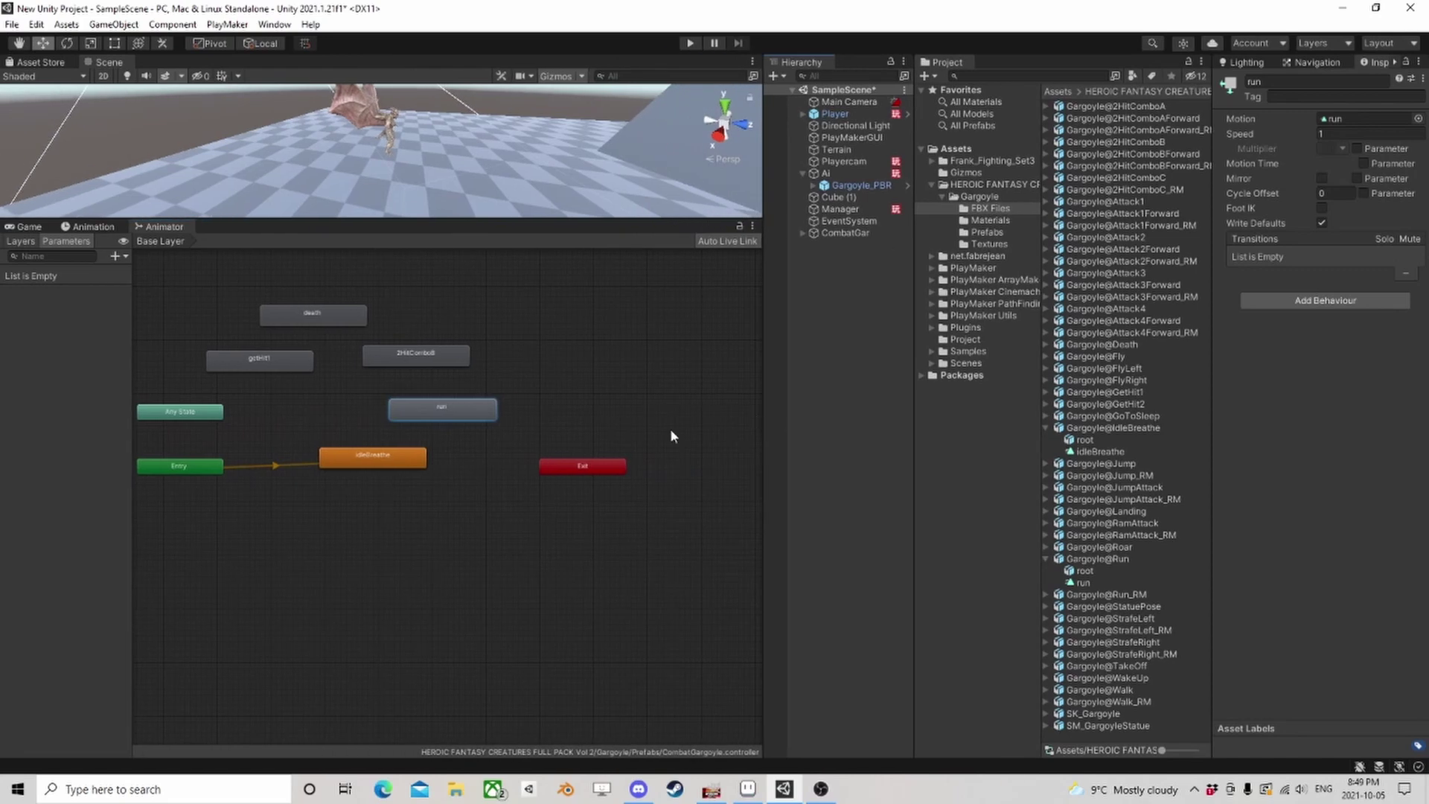
pyautogui.scroll(3, 589, 457)
pyautogui.moveTo(548, 418); pyautogui.dragTo(441, 425)
# Create transitions from the run, 2HitComboB and getHit1 states to idleBreathe.
pyautogui.rightClick(440, 418)
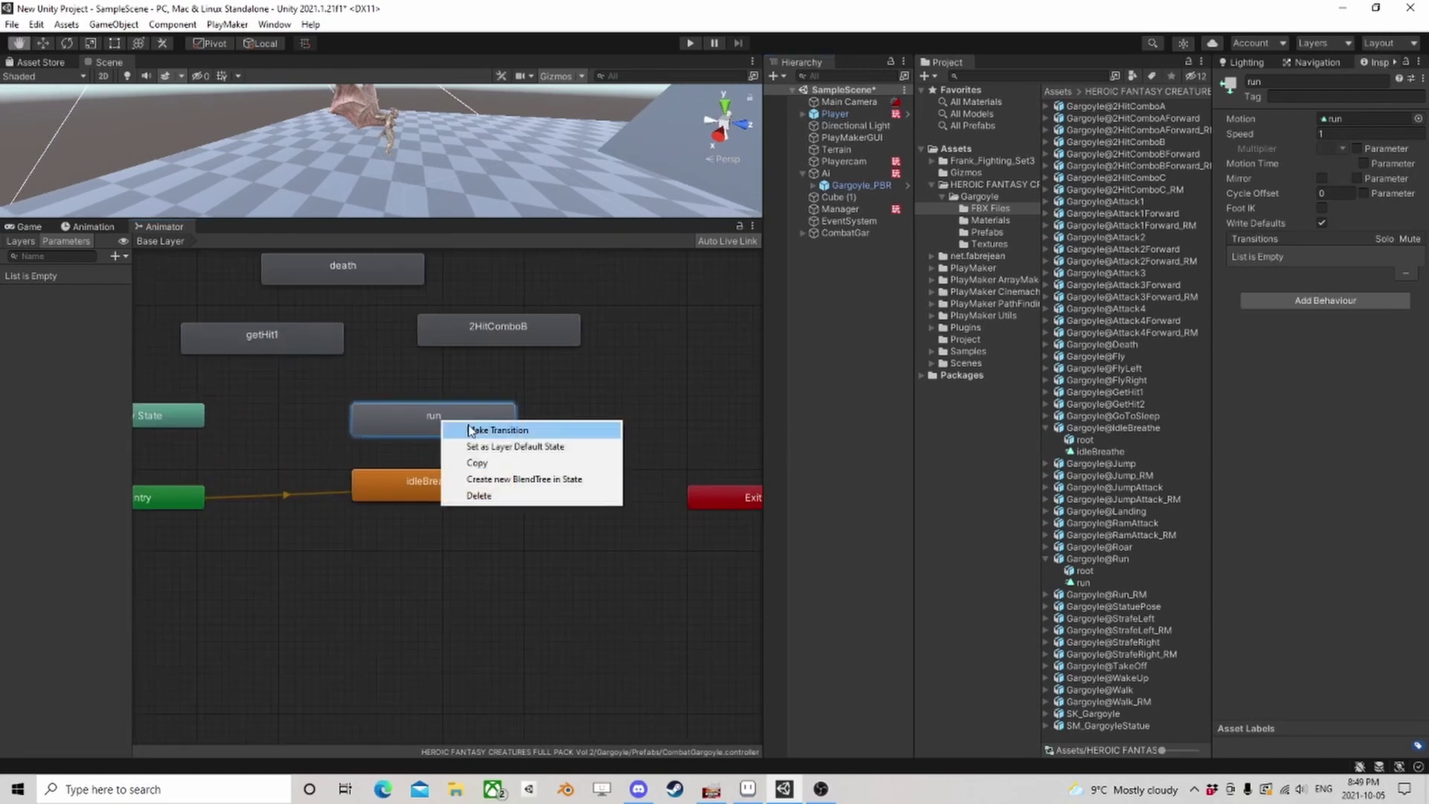
pyautogui.click(492, 427)
pyautogui.click(431, 484)
pyautogui.rightClick(495, 337)
pyautogui.click(540, 348)
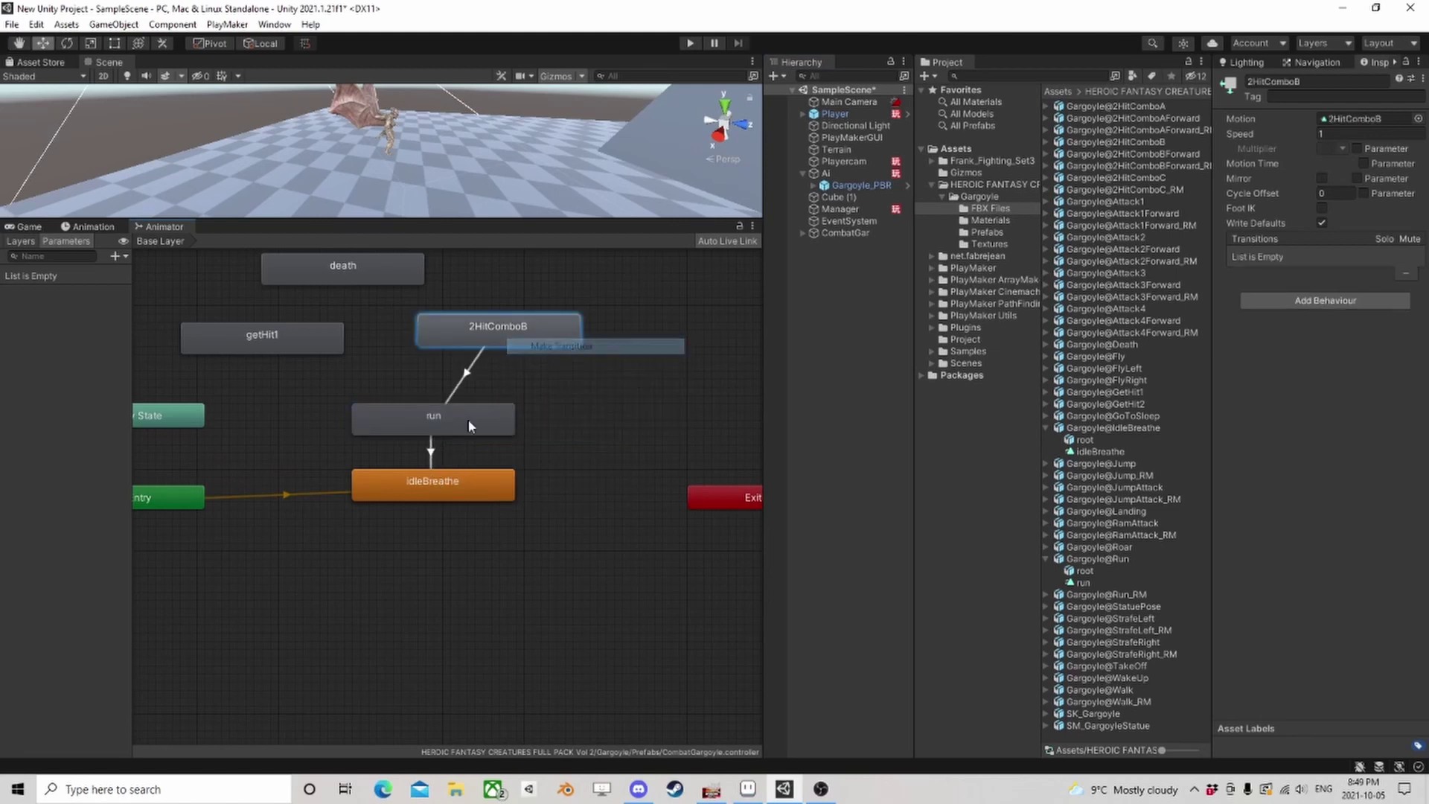
pyautogui.click(436, 481)
pyautogui.rightClick(283, 344)
pyautogui.click(320, 351)
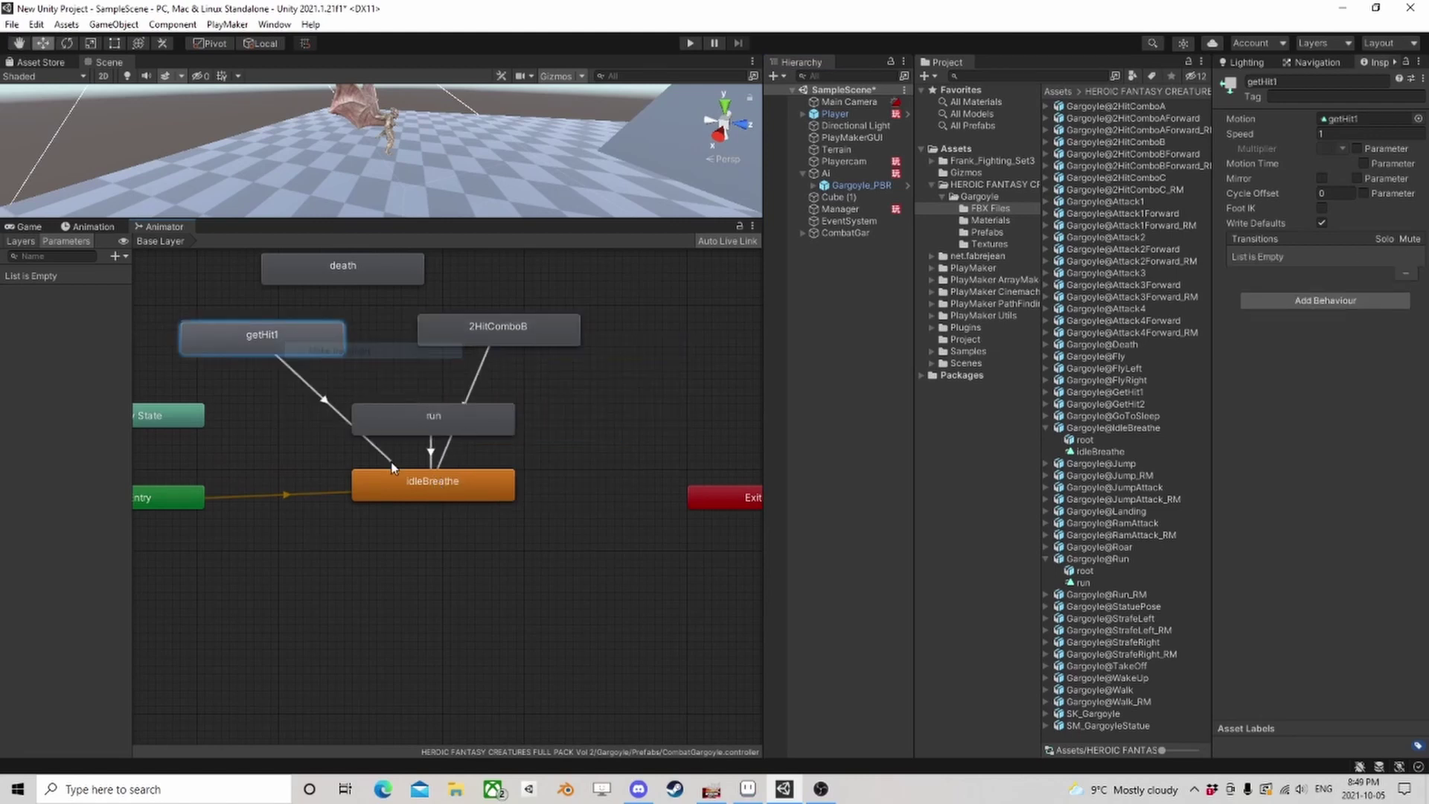
pyautogui.click(400, 482)
# Move the death state away from the other animation states, to an empty area above Any State.
pyautogui.rightClick(360, 277)
pyautogui.click(273, 296)
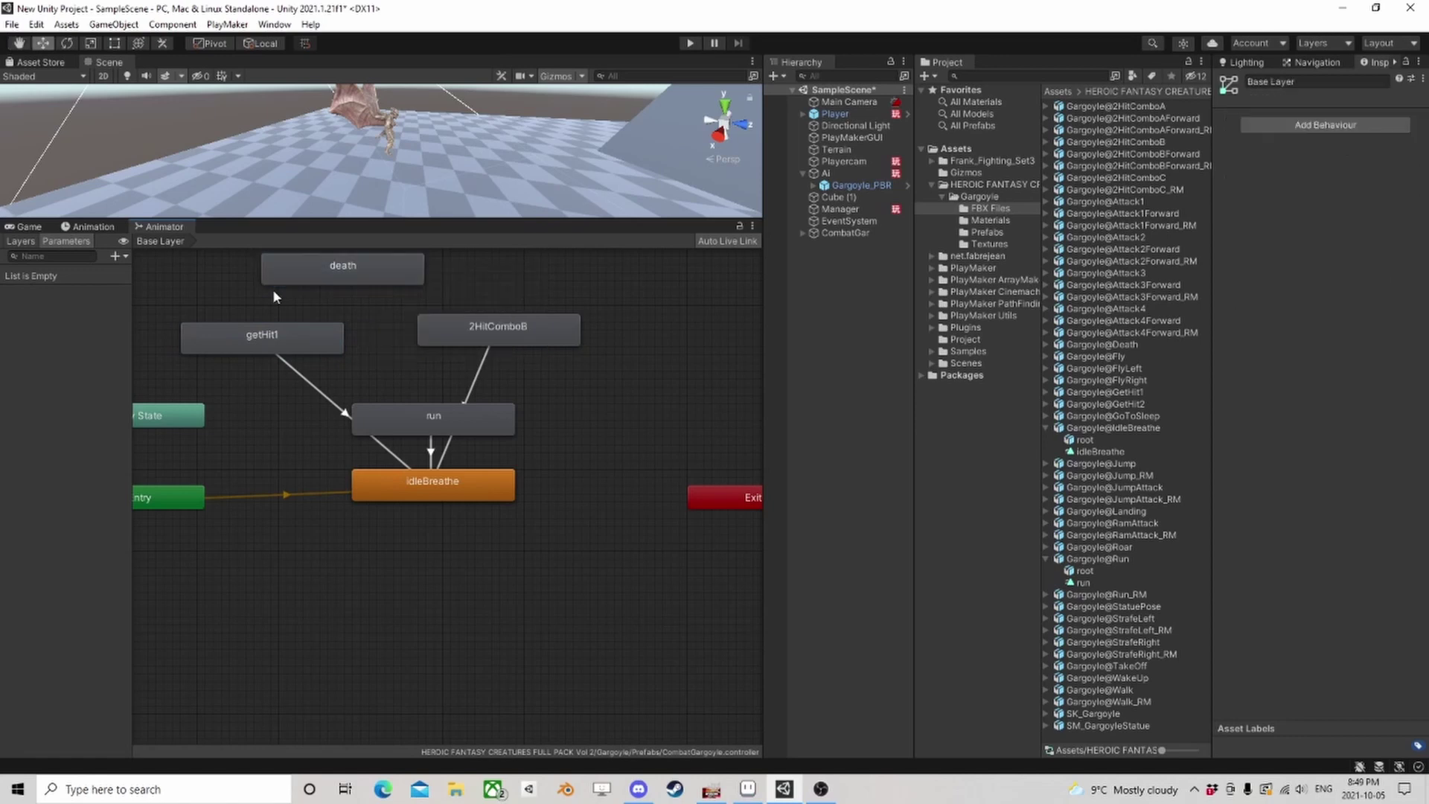
pyautogui.moveTo(345, 289); pyautogui.dragTo(455, 366, button='middle')
pyautogui.moveTo(476, 345); pyautogui.dragTo(288, 308)
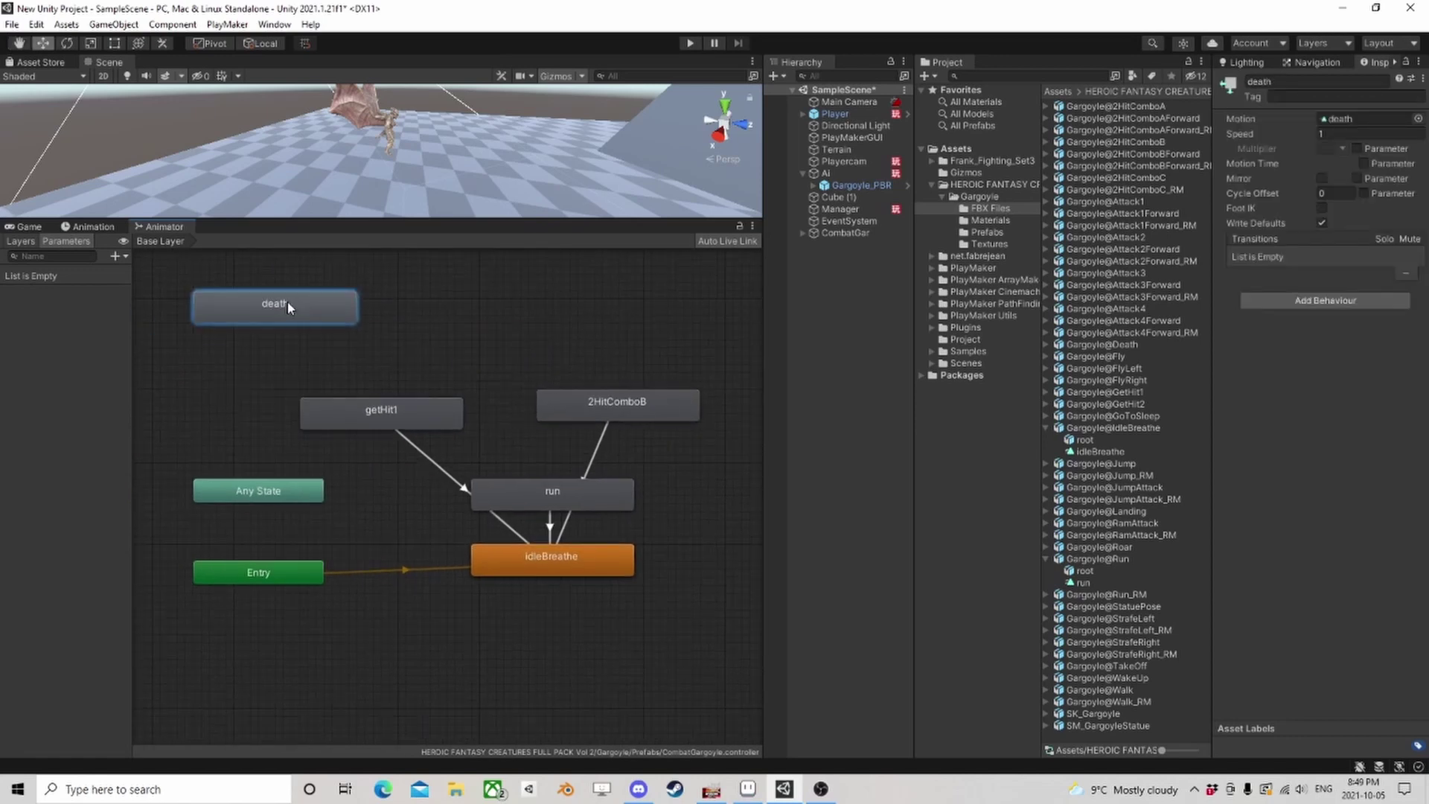
# Create transitions from Any State to the run, 2HitComboB, getHit1 and death states.
pyautogui.click(271, 488)
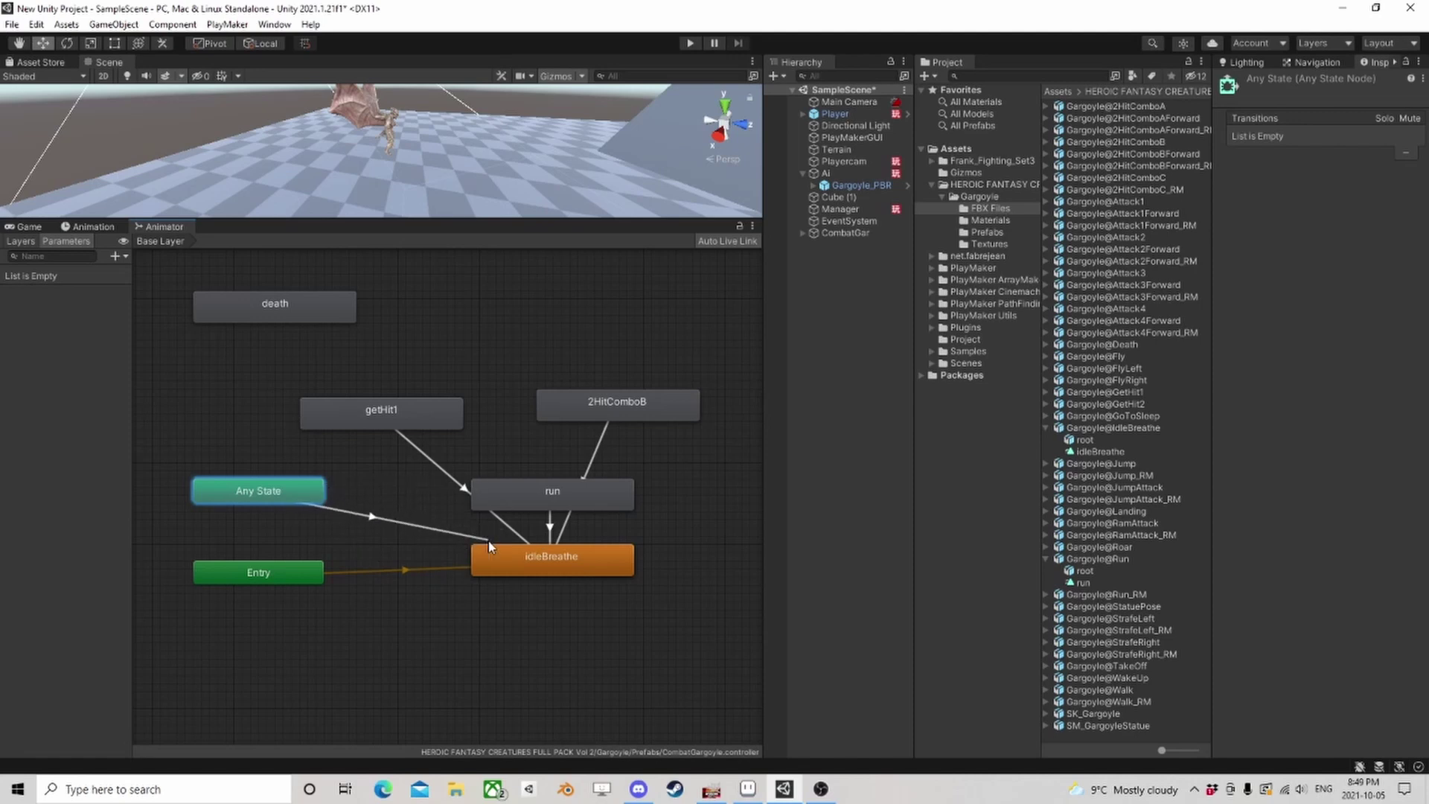
pyautogui.click(542, 505)
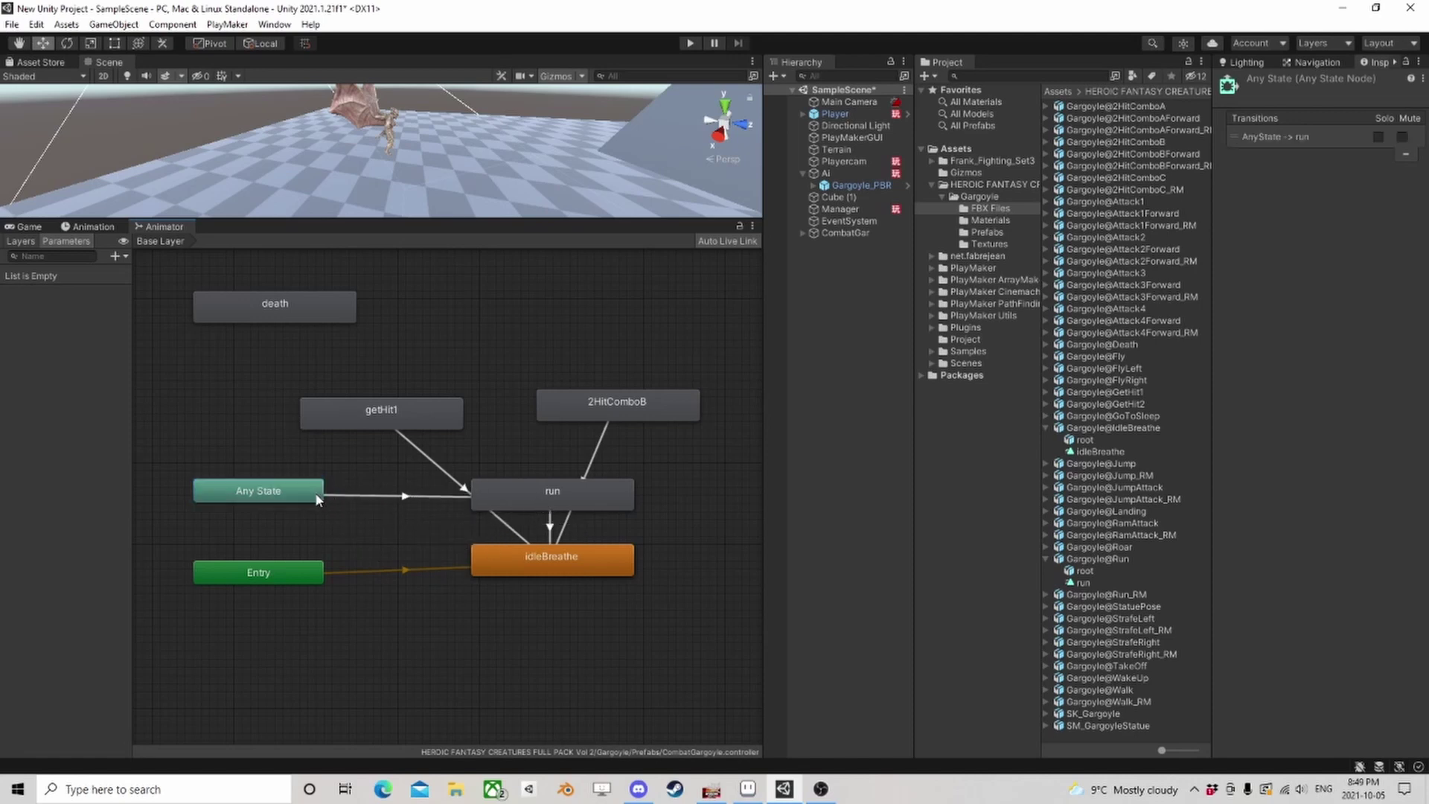
pyautogui.rightClick(301, 495)
pyautogui.click(342, 506)
pyautogui.click(552, 416)
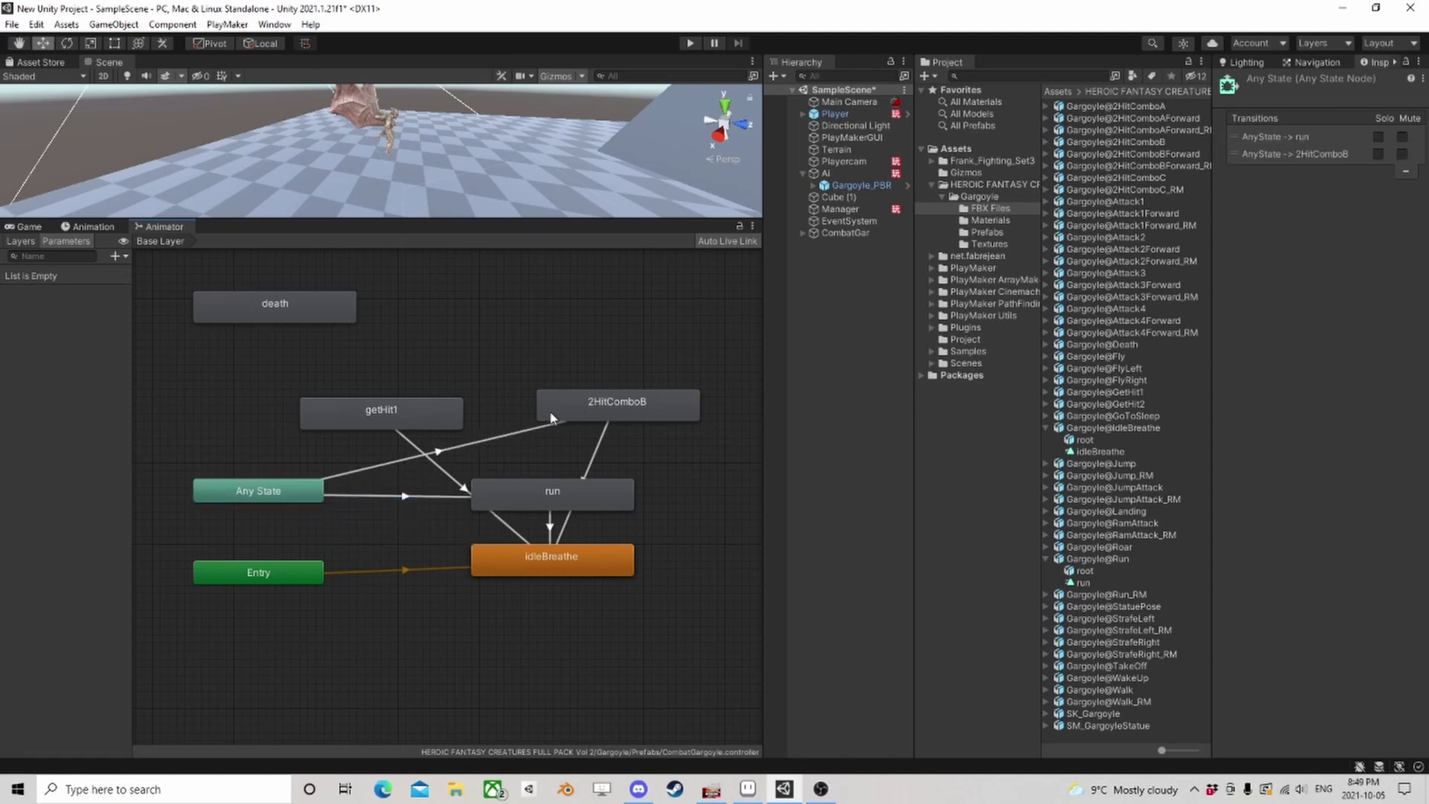
pyautogui.rightClick(268, 497)
pyautogui.click(305, 500)
pyautogui.click(356, 424)
pyautogui.rightClick(268, 497)
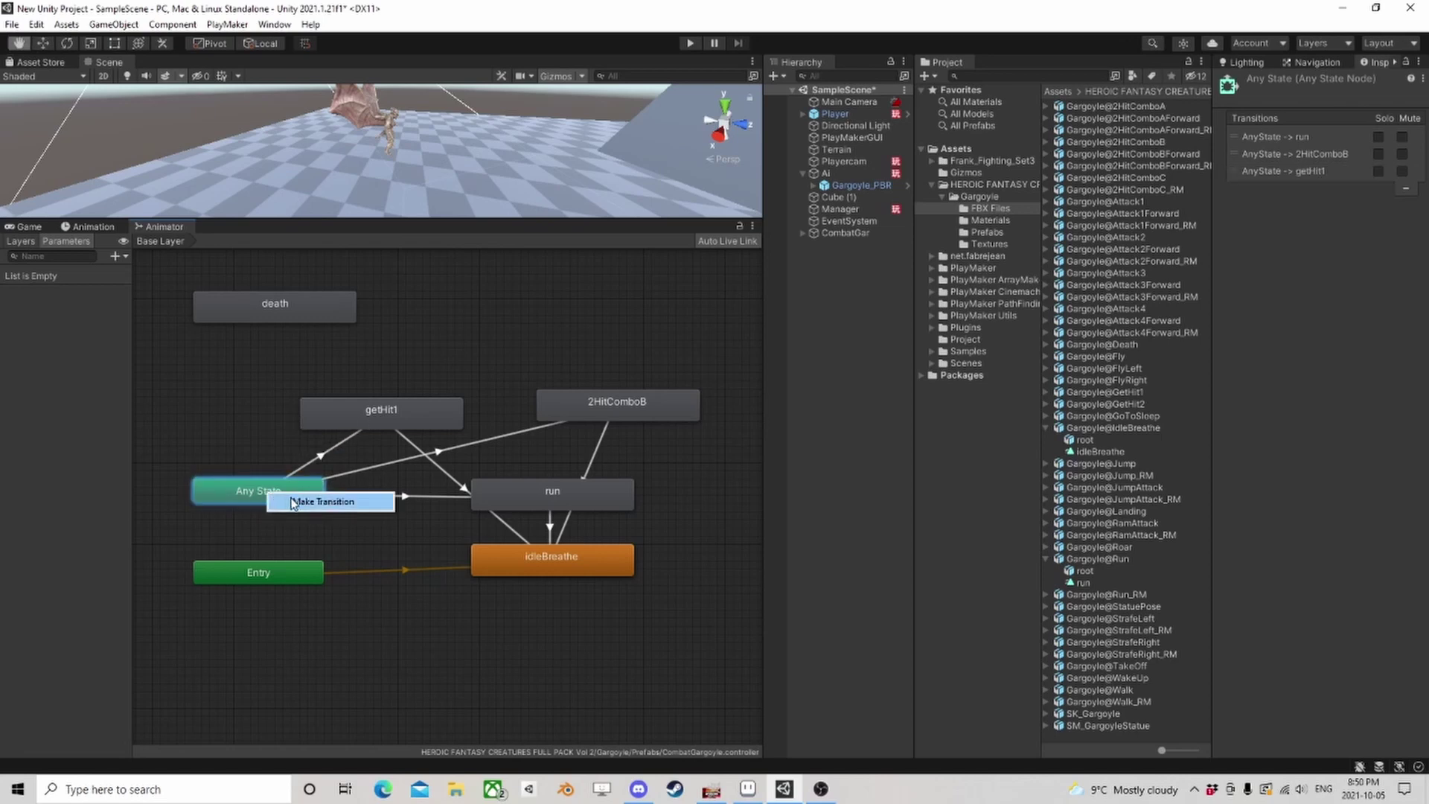
pyautogui.click(306, 500)
pyautogui.click(300, 309)
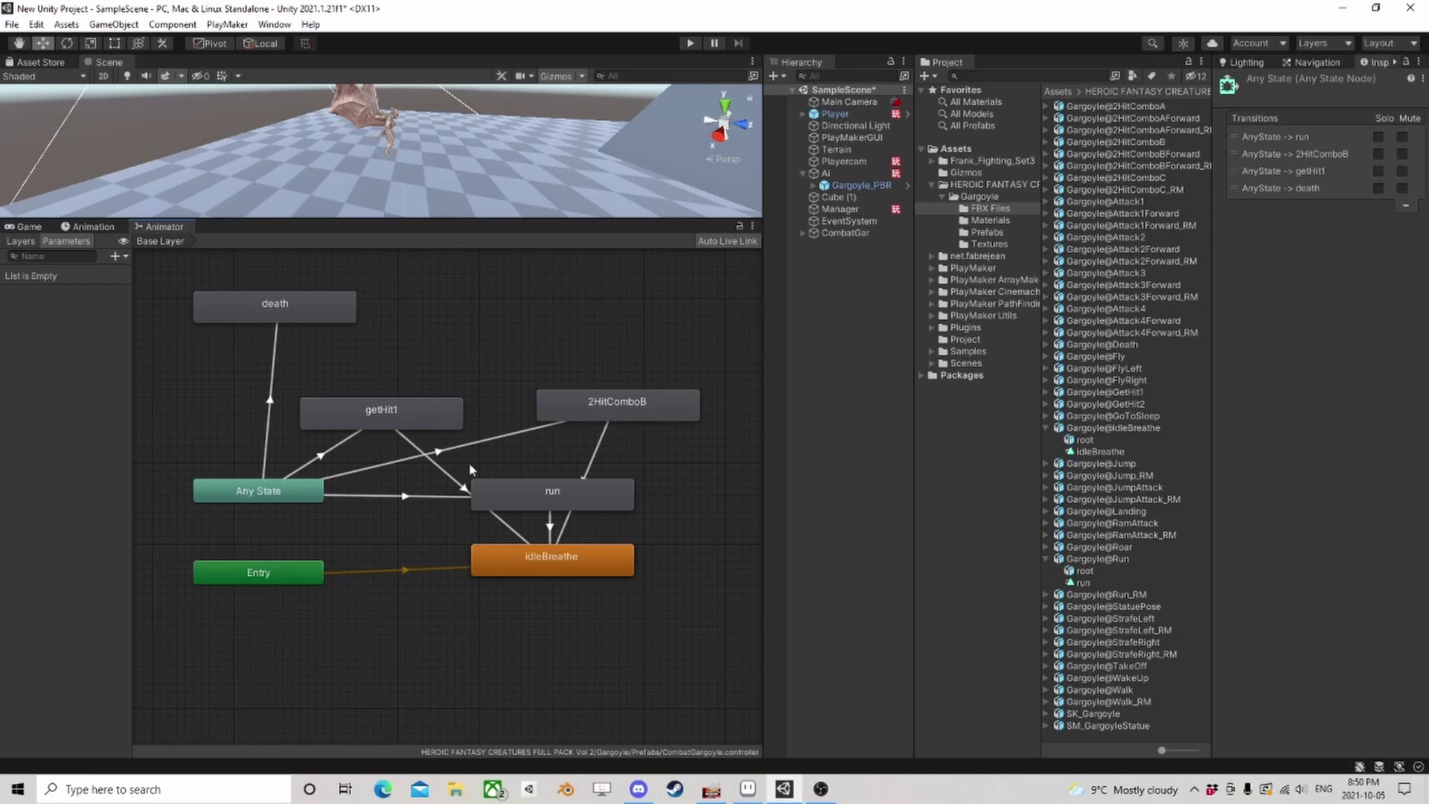
# Stack the 2HitComboB, getHit1 and death states in a column directly above the run state.
pyautogui.moveTo(600, 412); pyautogui.dragTo(519, 449)
pyautogui.moveTo(390, 416); pyautogui.dragTo(552, 408)
pyautogui.moveTo(309, 308); pyautogui.dragTo(542, 362)
# Add a Bool parameter named IsMoving to the animator controller.
pyautogui.click(120, 256)
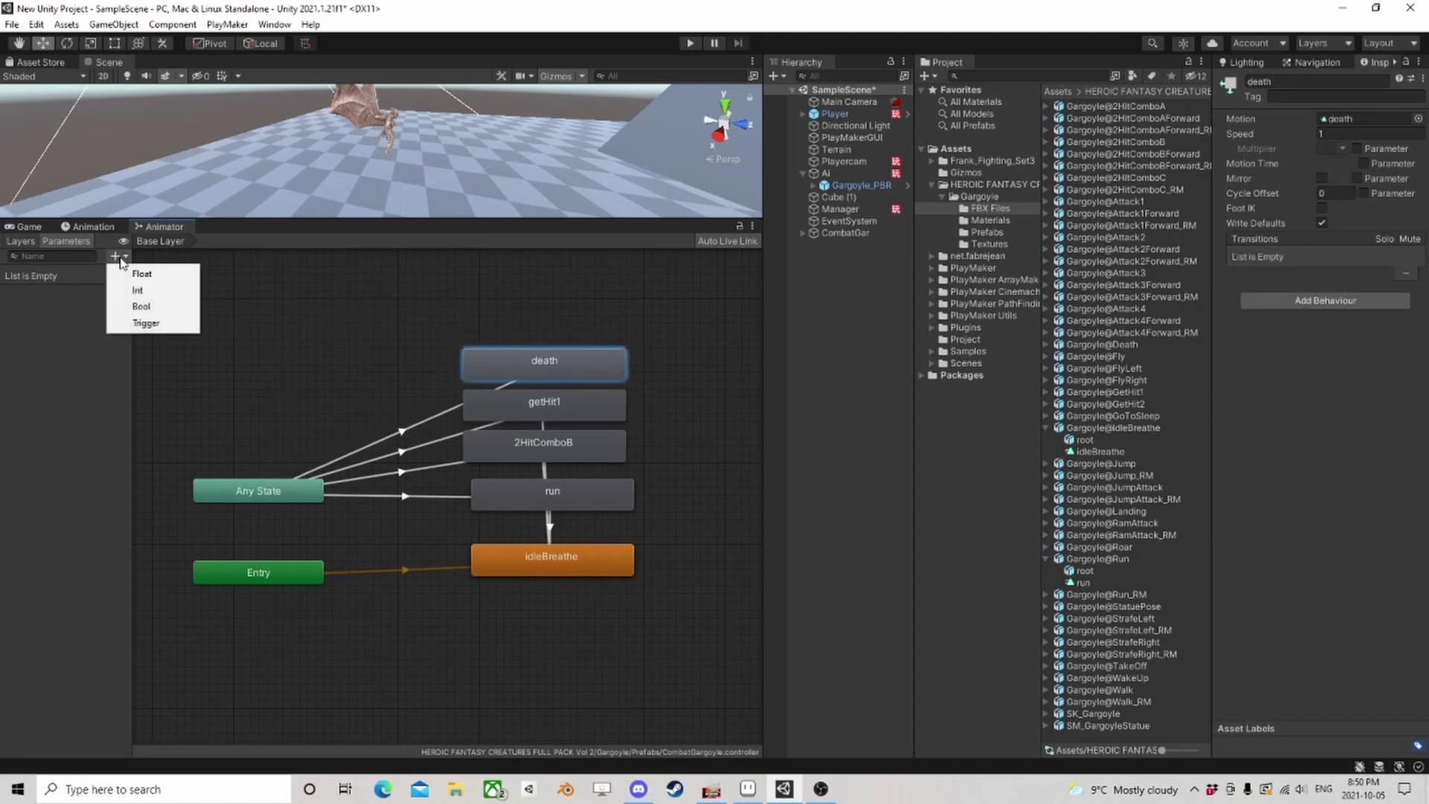
pyautogui.click(141, 303)
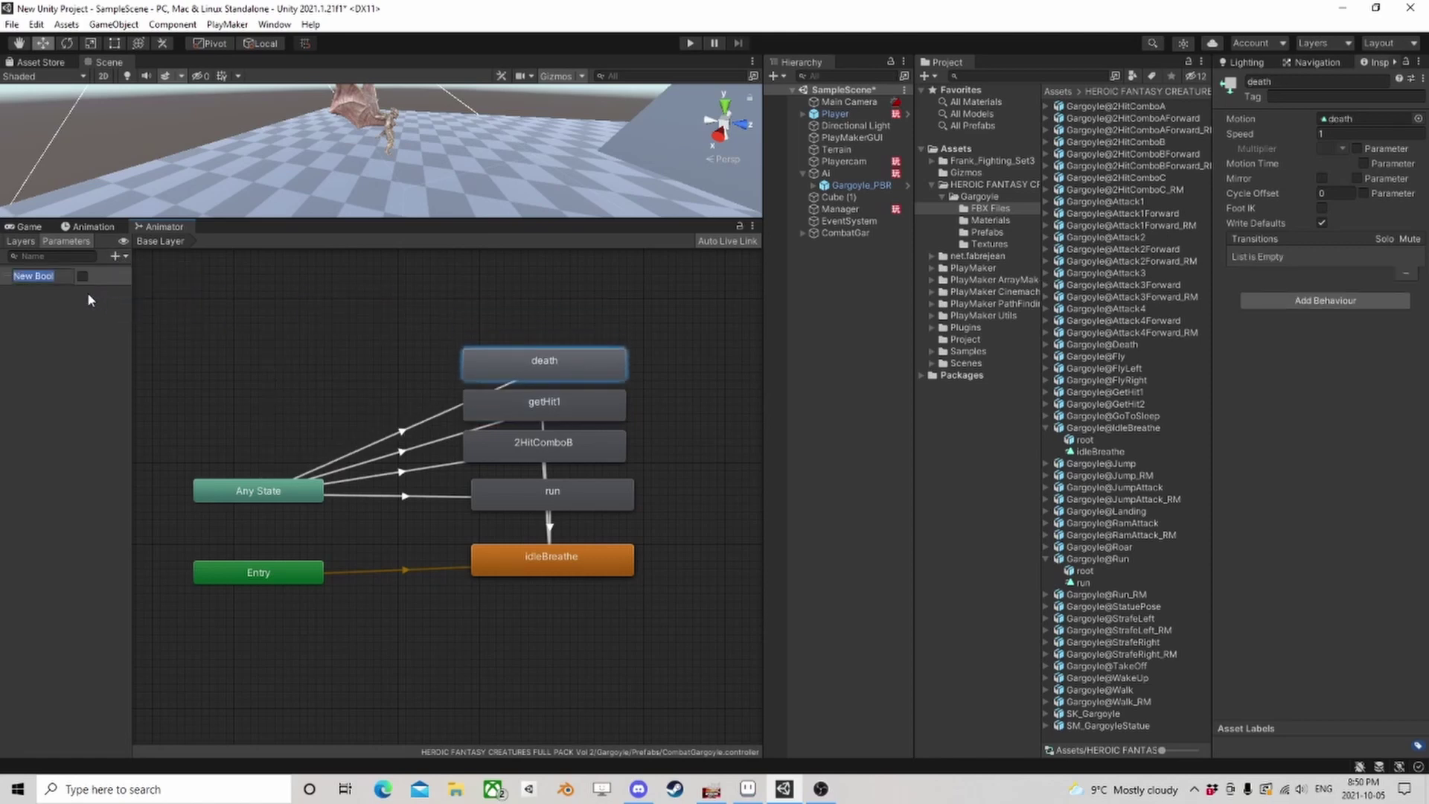
pyautogui.write('IsMoving')
pyautogui.press('Return')
# Add two more Bool parameters named IsAttacking and IsHit.
pyautogui.click(120, 256)
pyautogui.click(146, 311)
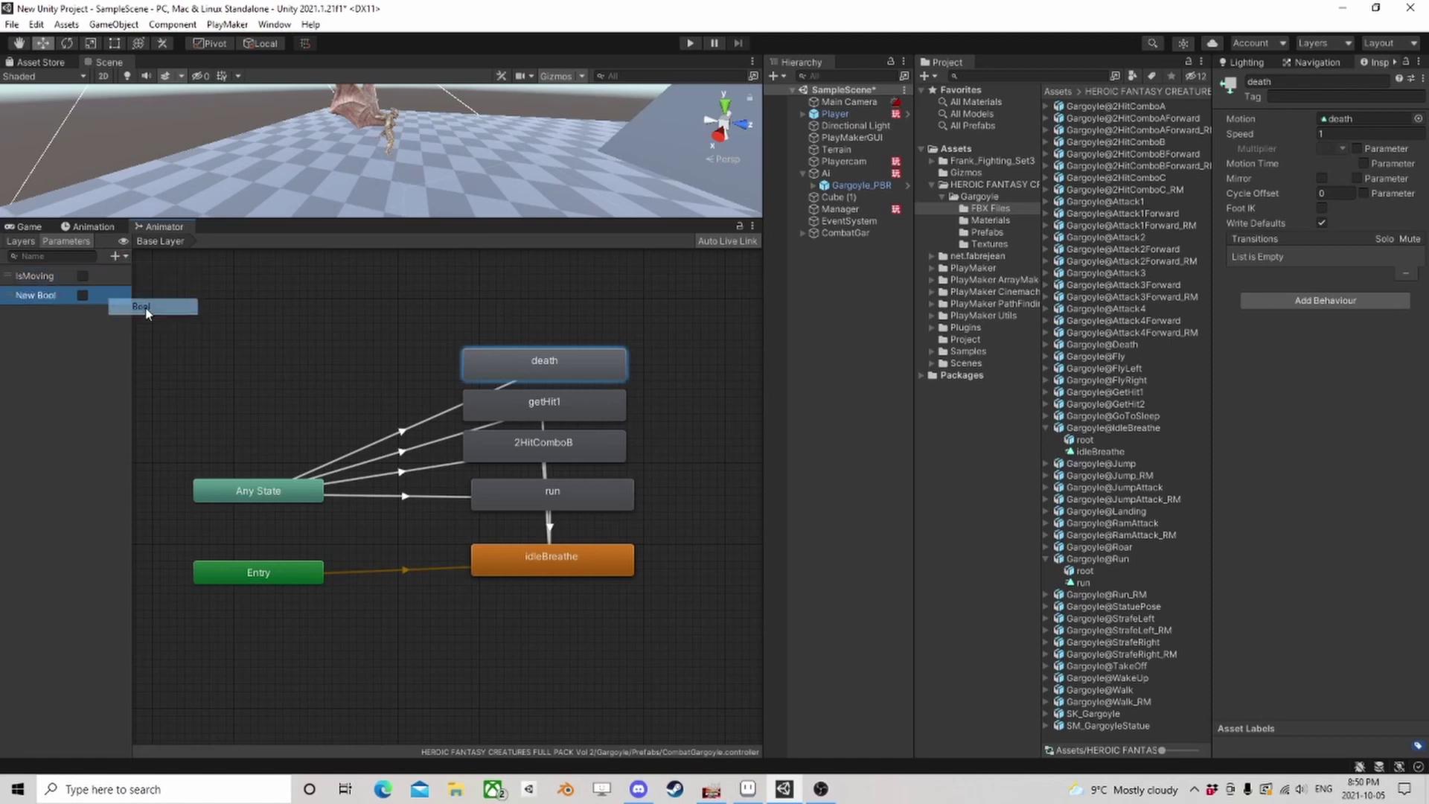
pyautogui.write('IsAttacking')
pyautogui.press('Return')
pyautogui.click(121, 256)
pyautogui.click(145, 308)
pyautogui.write('IsDe')
pyautogui.press('BackSpace')
pyautogui.press('BackSpace')
pyautogui.press('BackSpace')
pyautogui.write('sHit')
pyautogui.press('Return')
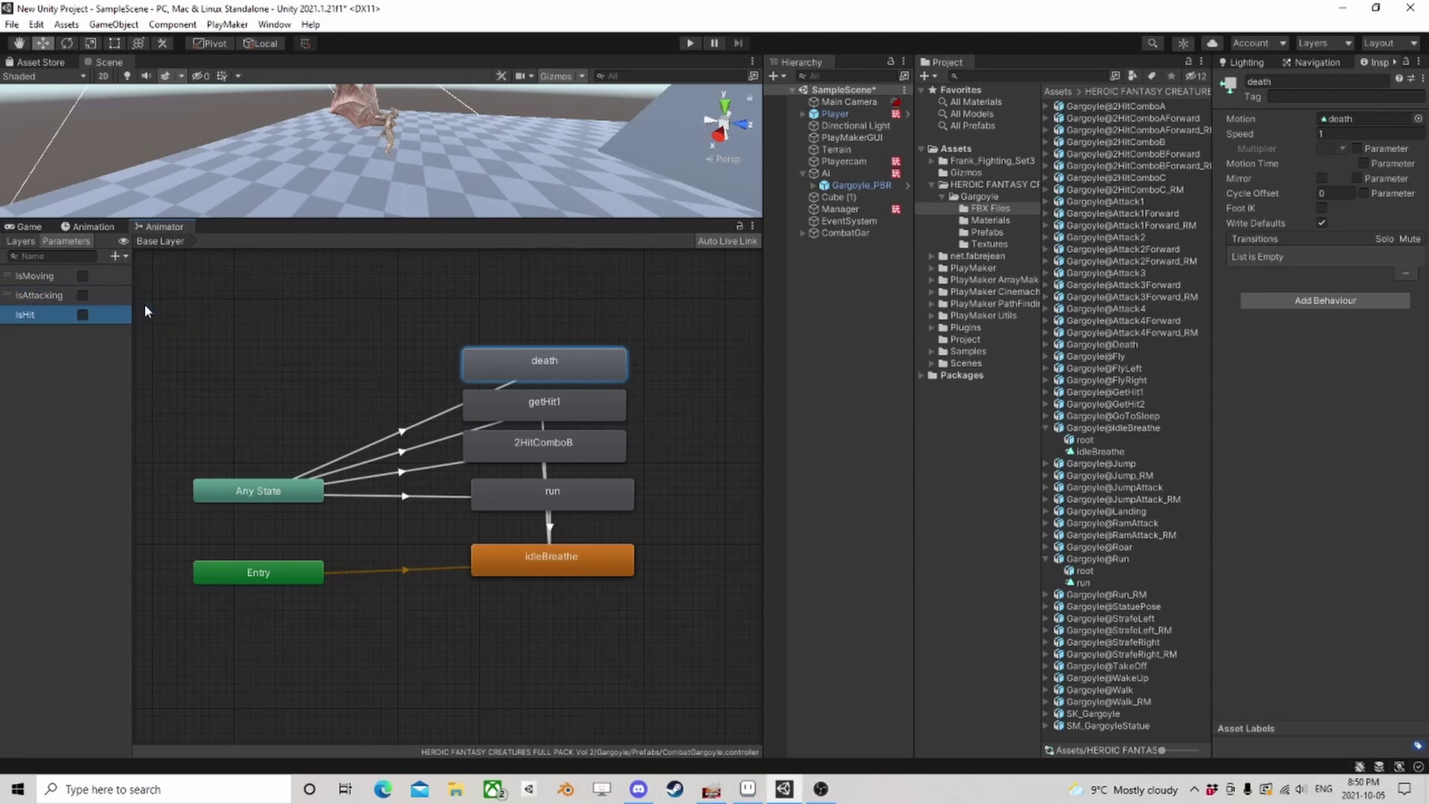
# Add a Bool parameter named IsDeath to the animator controller.
pyautogui.click(117, 256)
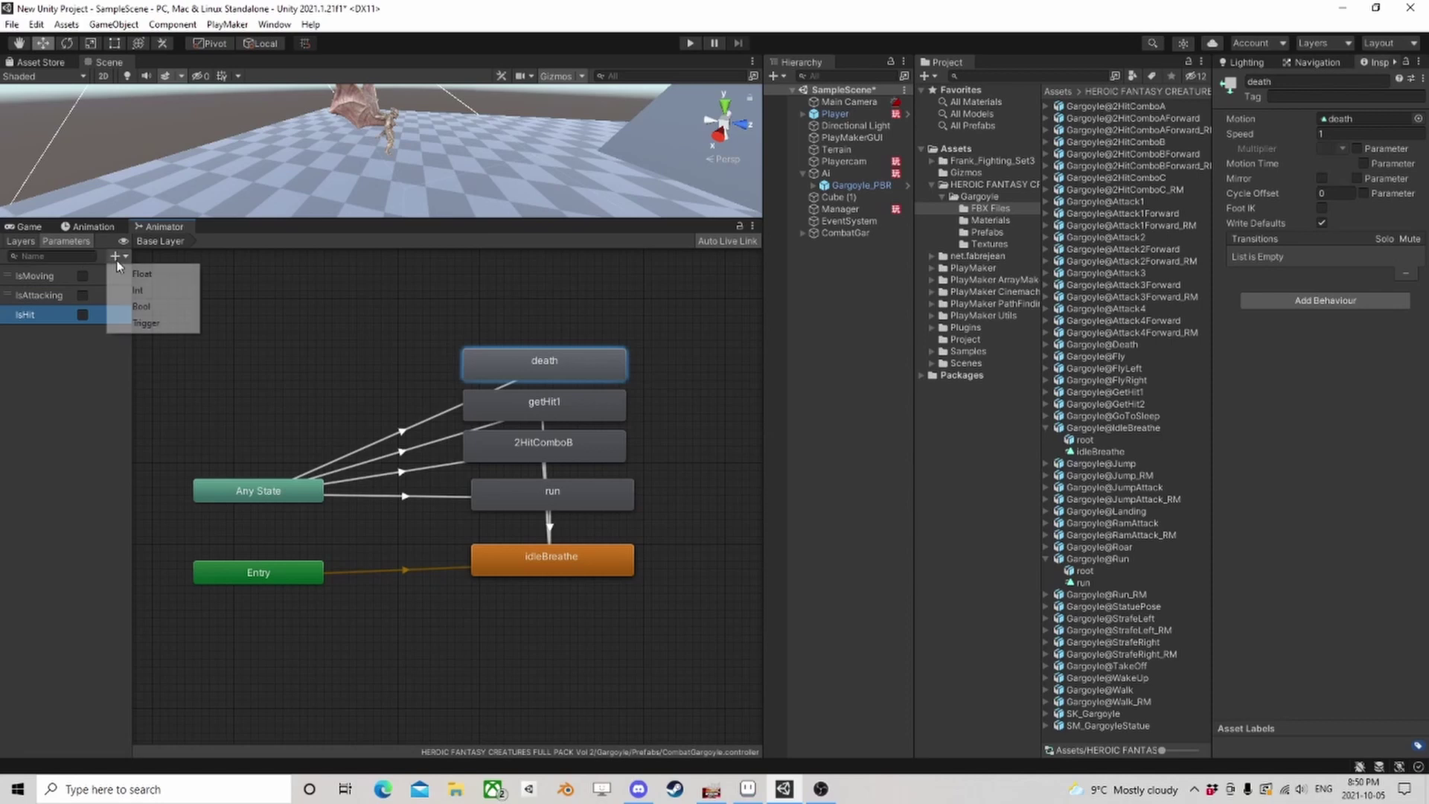
pyautogui.click(158, 307)
pyautogui.write('IsDea')
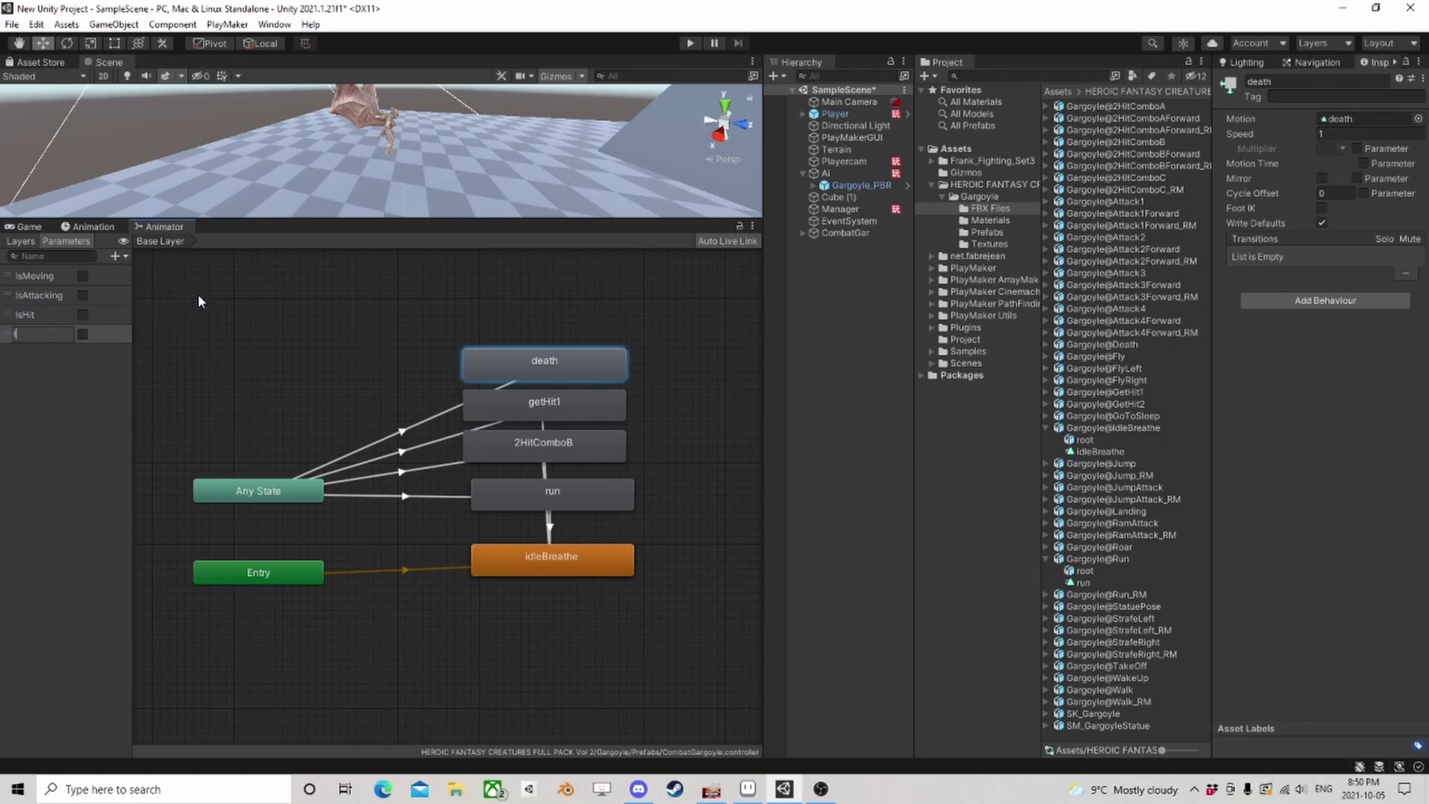
pyautogui.write('th')
pyautogui.press('Return')
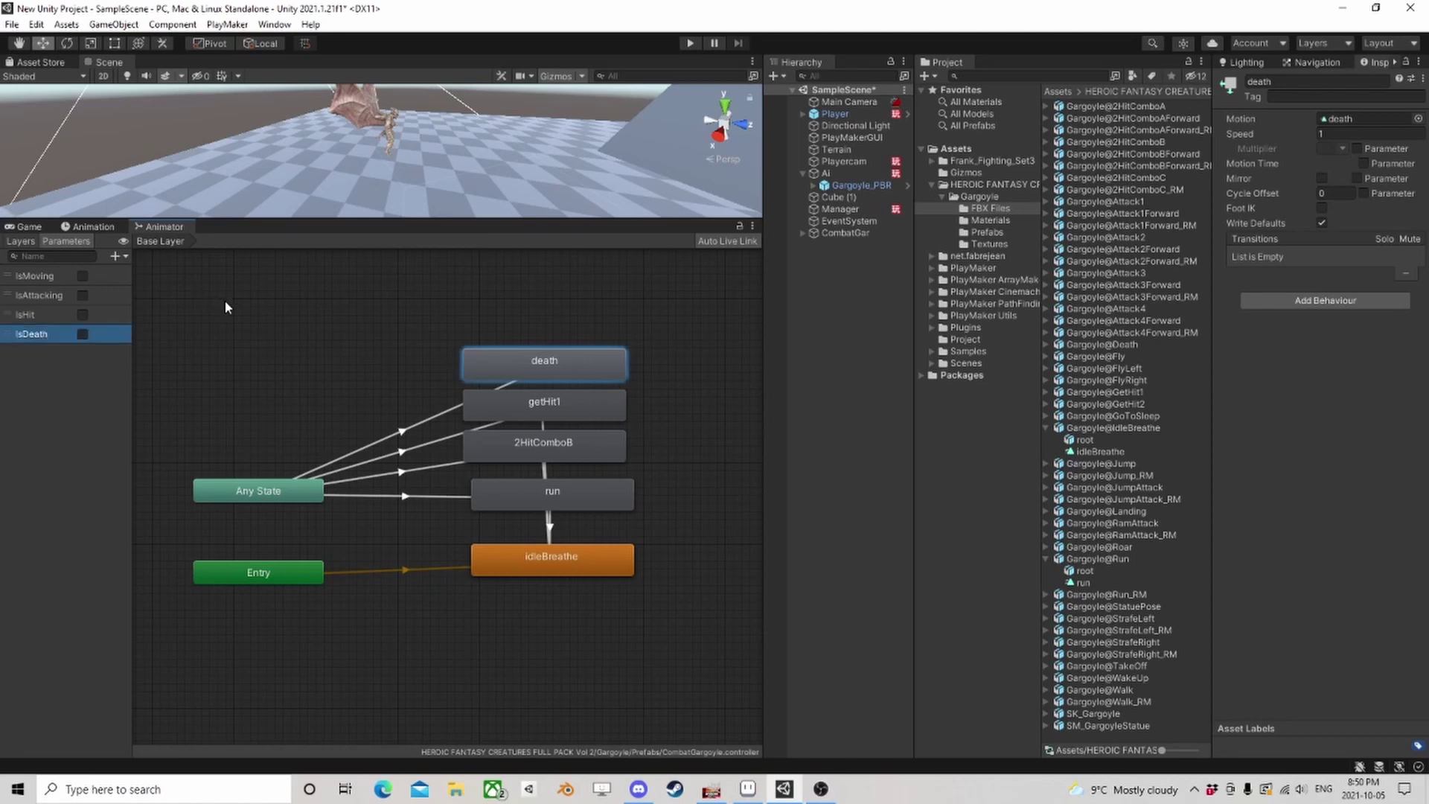
# Delete the Bool parameters IsHit and IsAttacking.
pyautogui.click(32, 315)
pyautogui.click(83, 315)
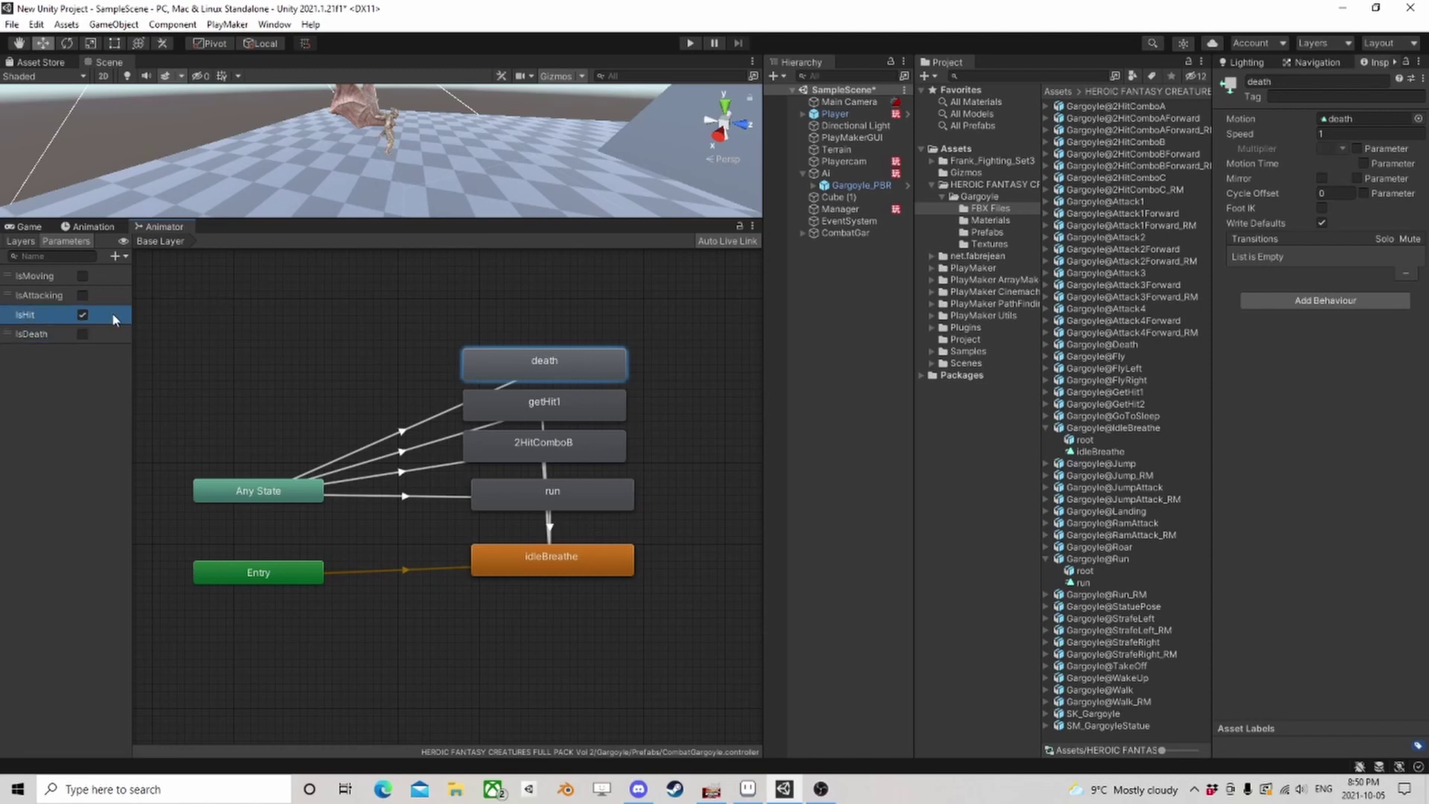
pyautogui.rightClick(113, 315)
pyautogui.click(151, 324)
pyautogui.click(45, 295)
pyautogui.rightClick(44, 296)
pyautogui.click(82, 306)
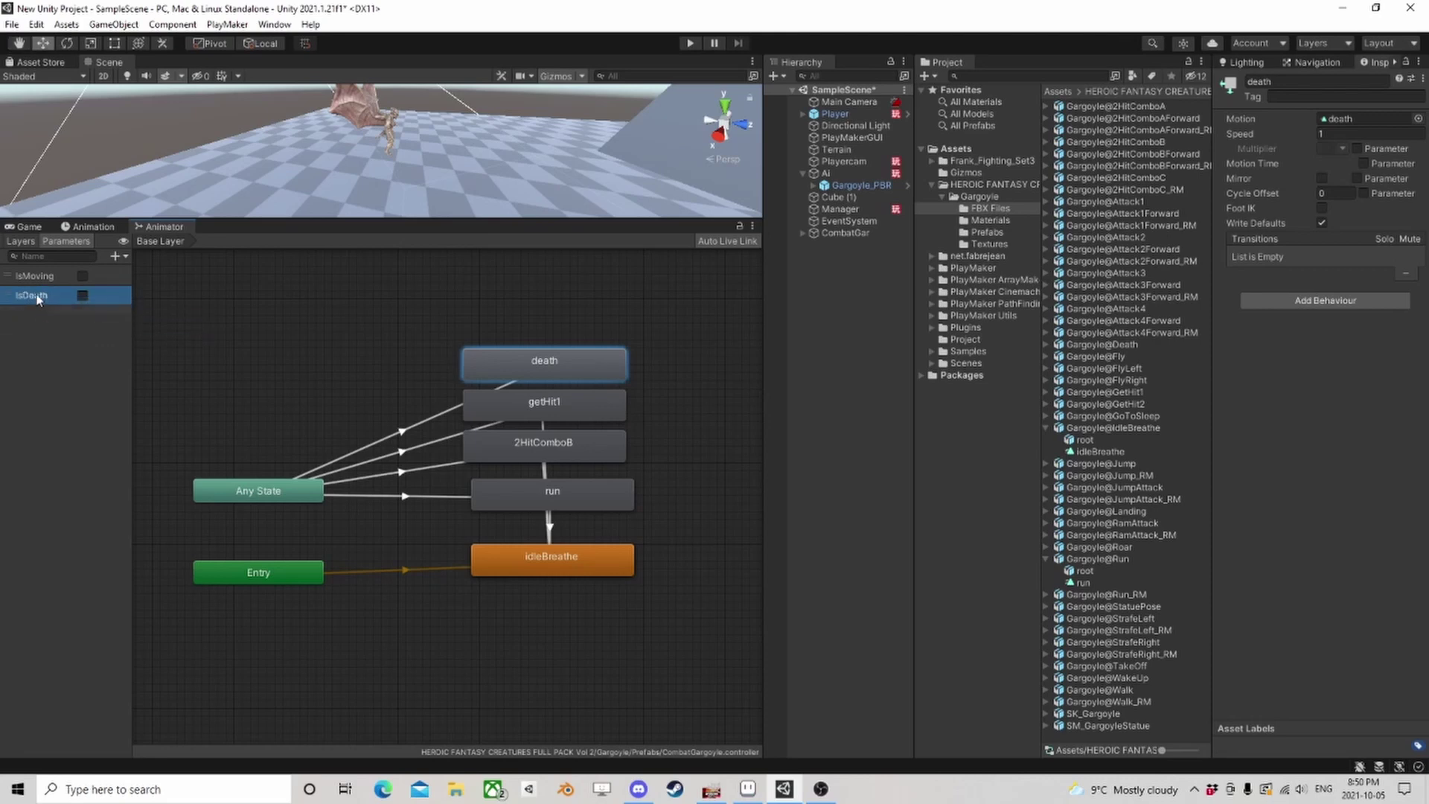
# Add two Trigger parameters named IsHit and IsAttacking to the animator controller.
pyautogui.click(117, 255)
pyautogui.click(150, 323)
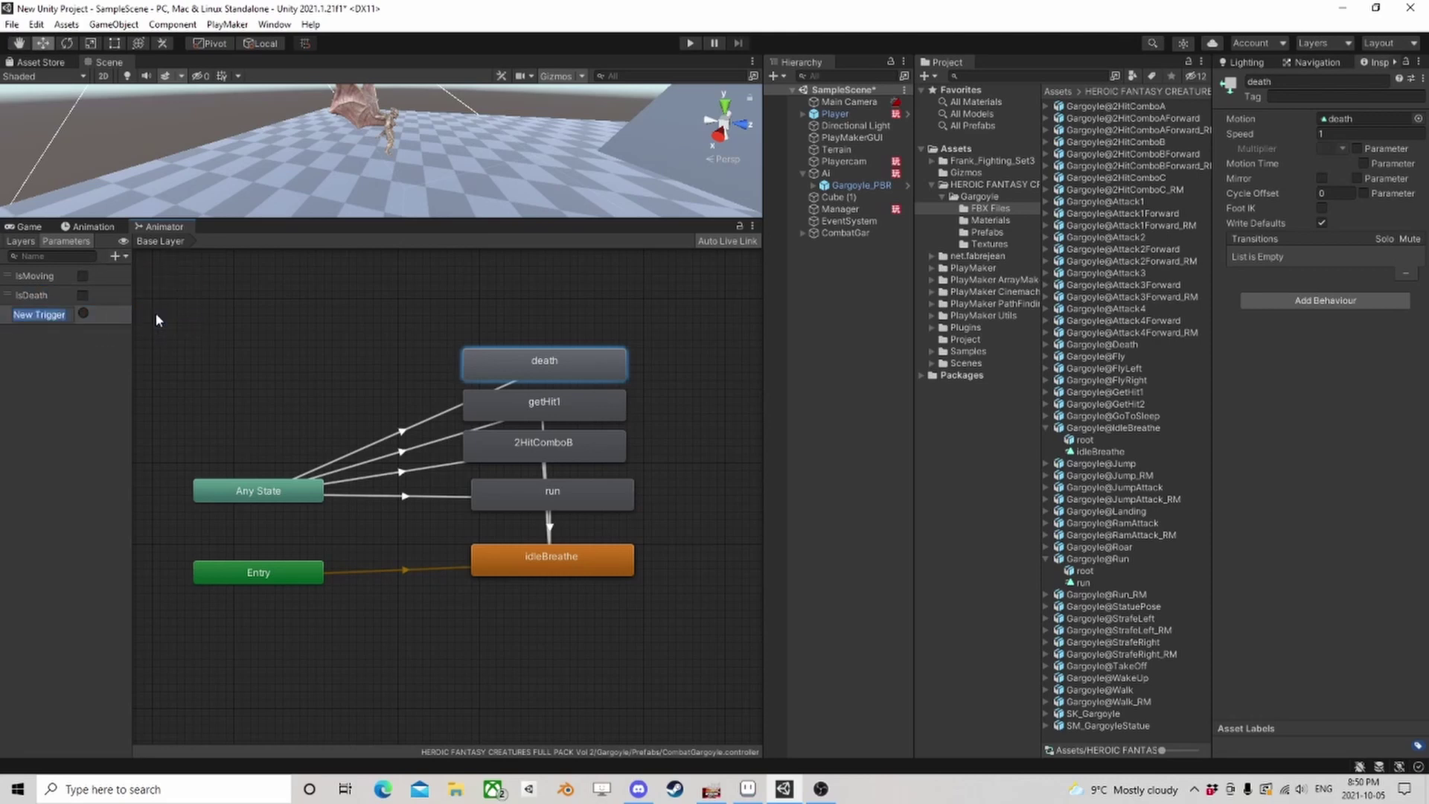
pyautogui.write('IsHit')
pyautogui.press('Return')
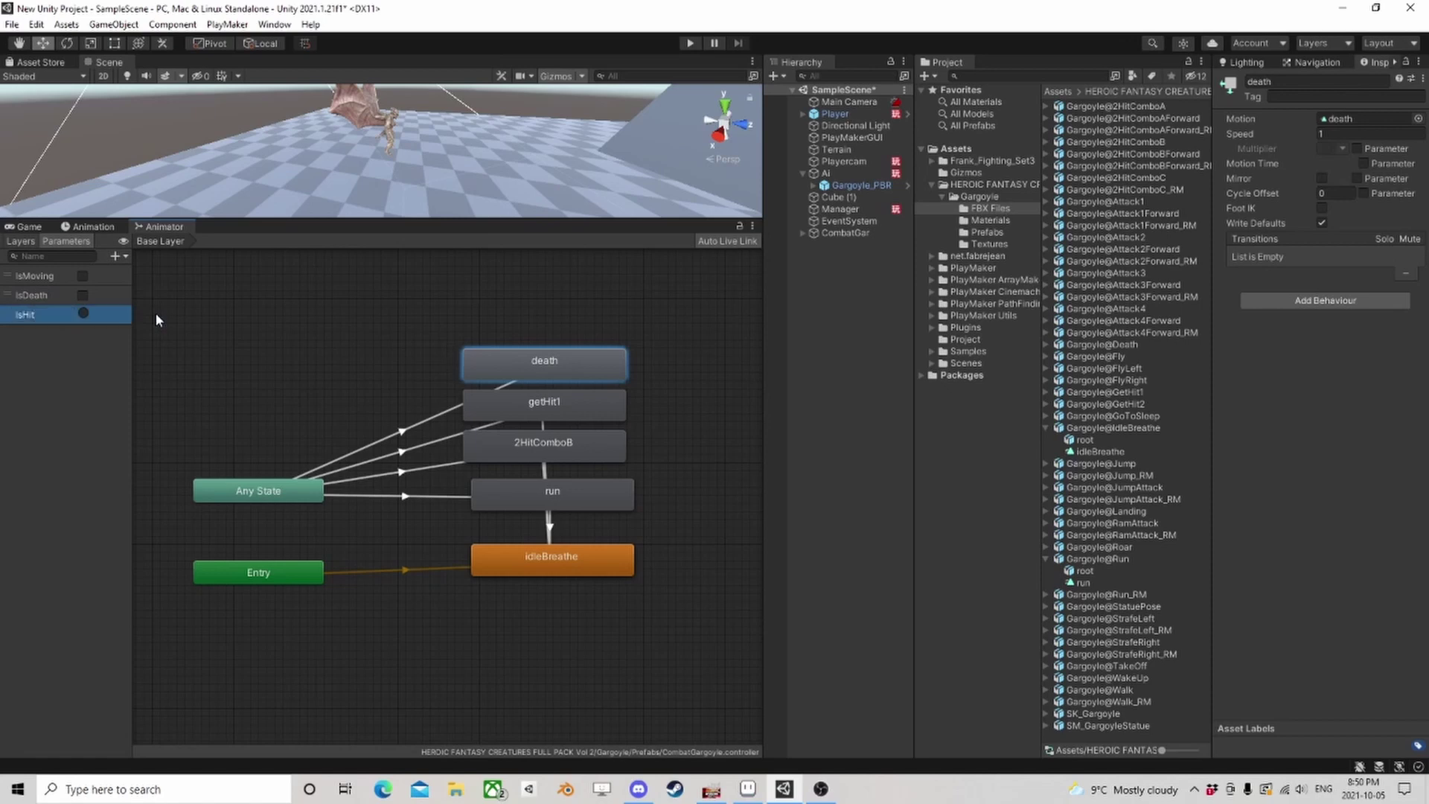
pyautogui.click(117, 255)
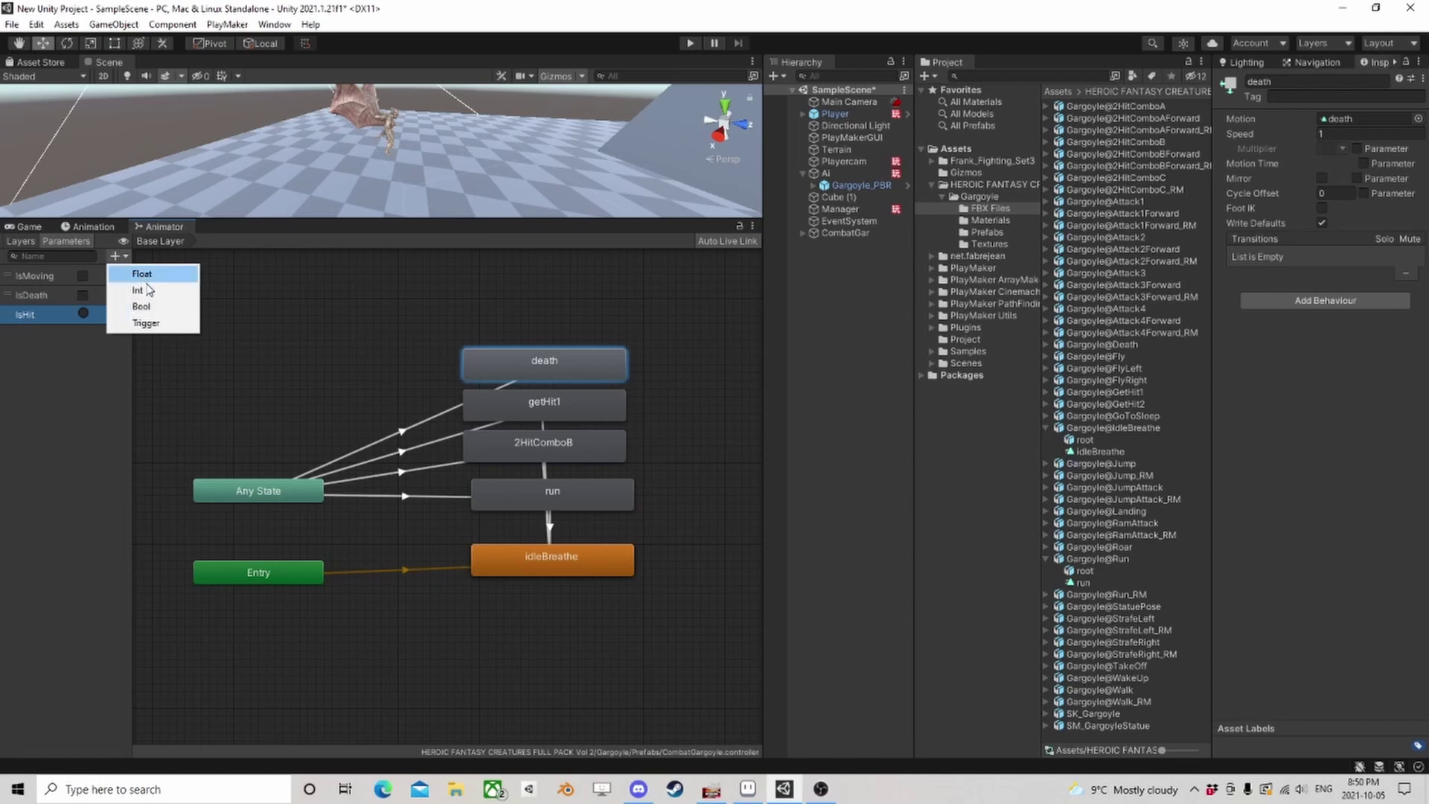
pyautogui.click(146, 324)
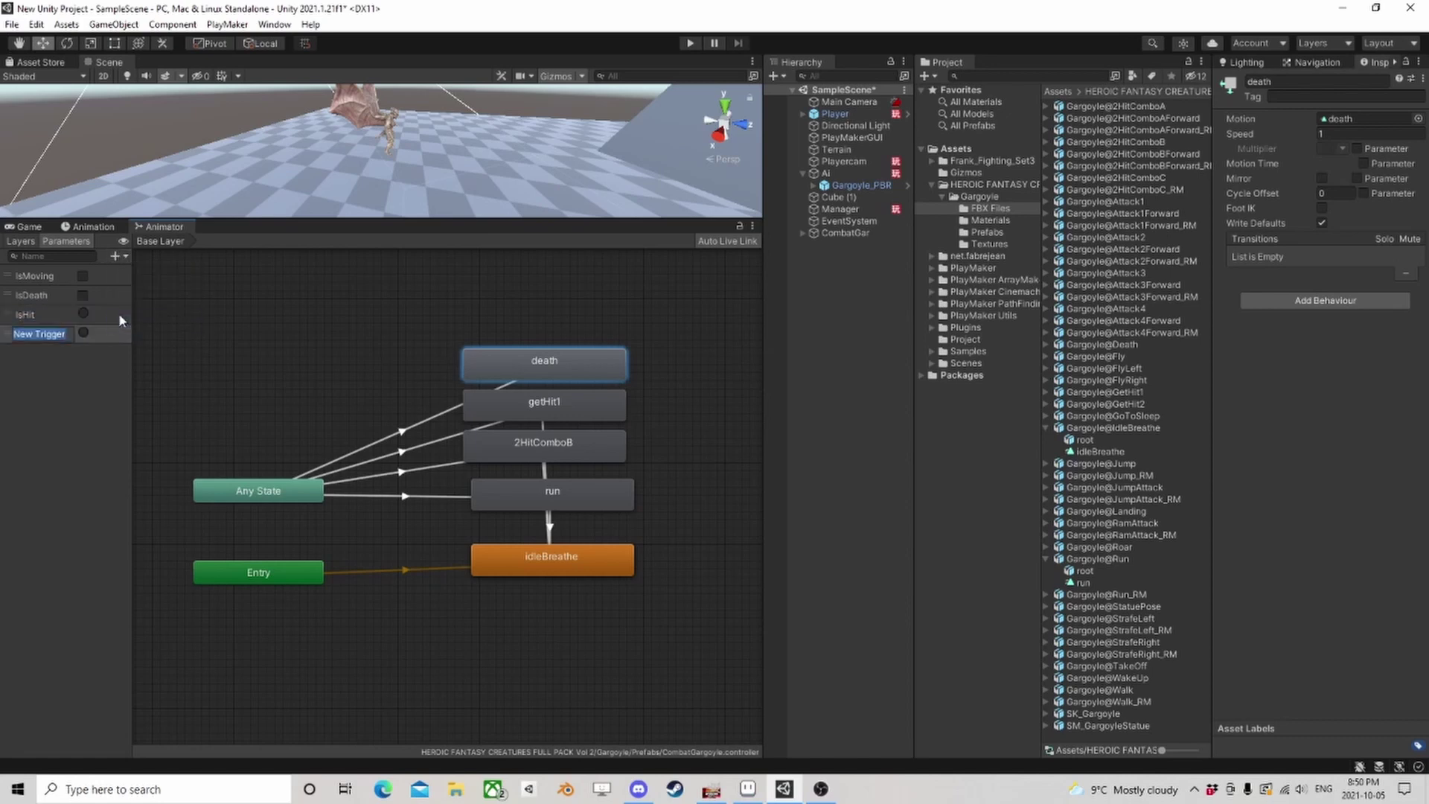
pyautogui.write('IsAttacking')
pyautogui.press('Return')
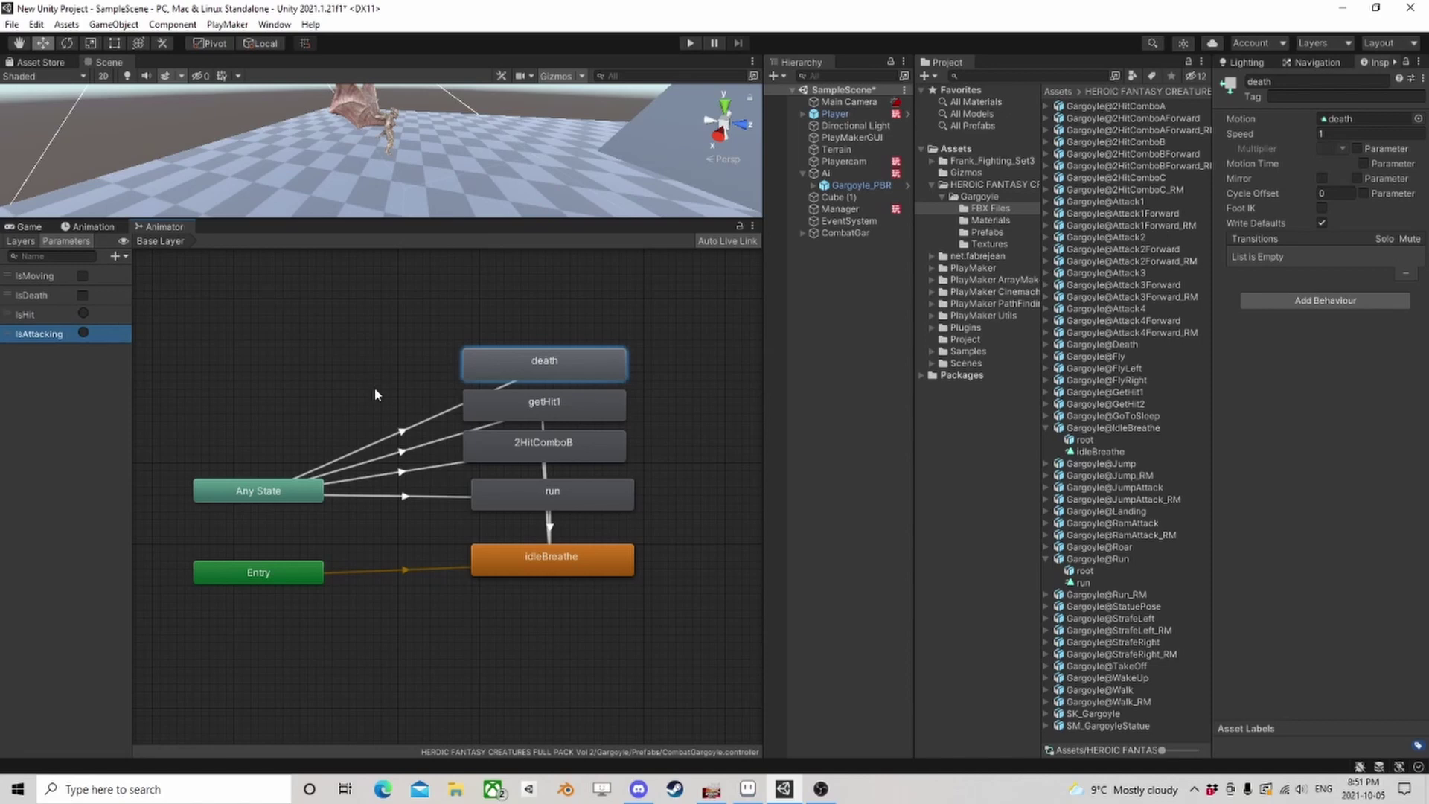
# Turn off Can Transition To Self in the settings of the transition from Any State to death.
pyautogui.click(408, 429)
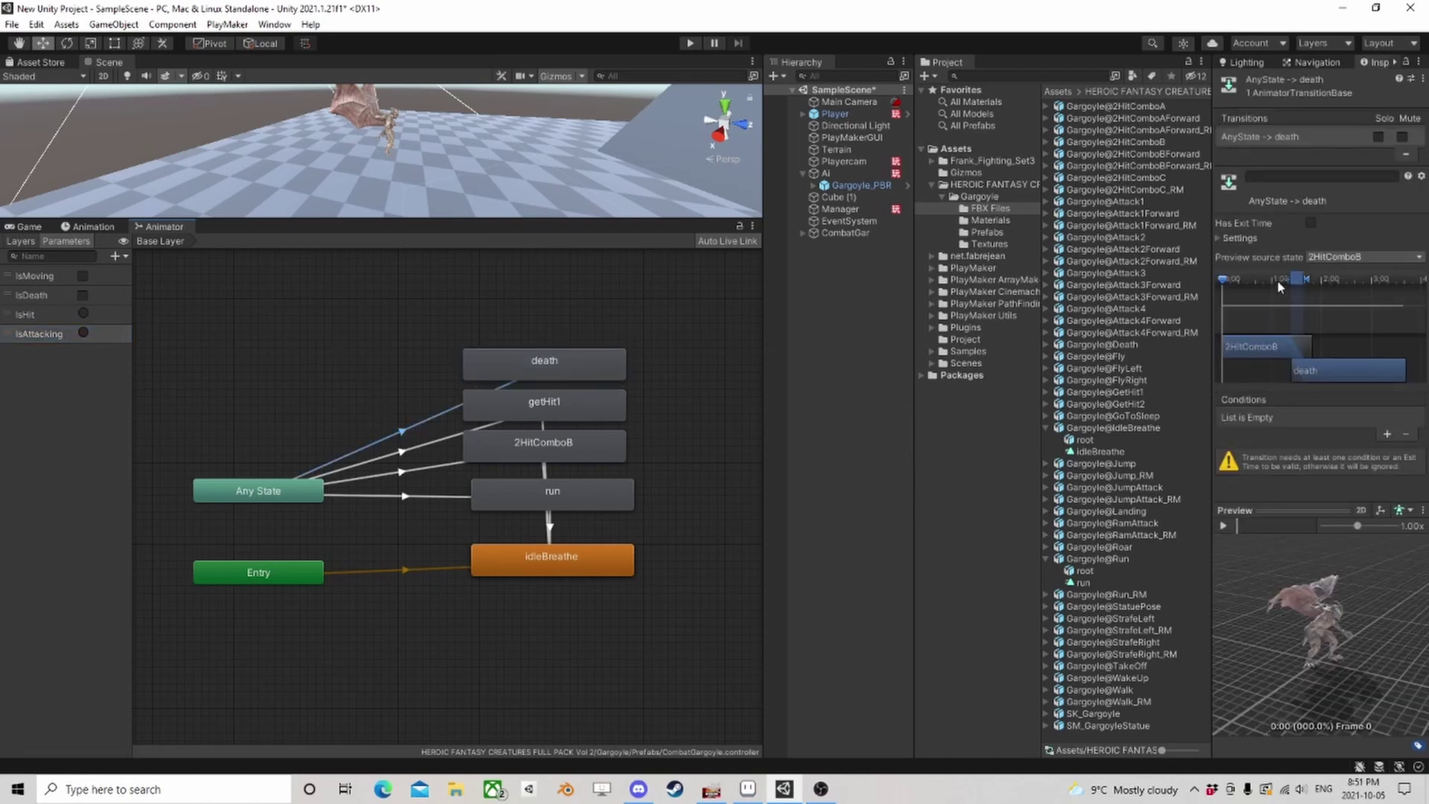
pyautogui.click(1217, 238)
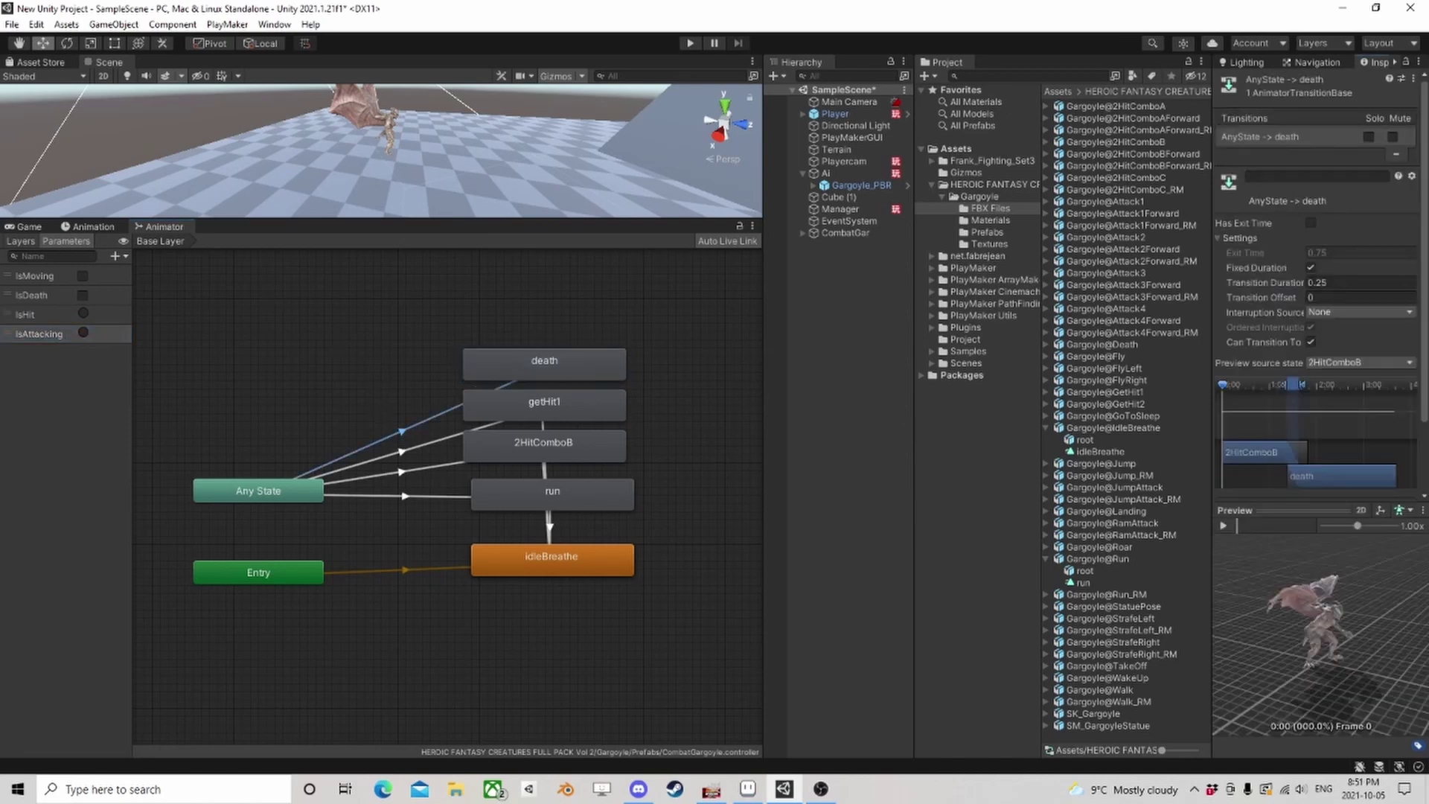
pyautogui.scroll(-2, 1271, 303)
pyautogui.click(1310, 258)
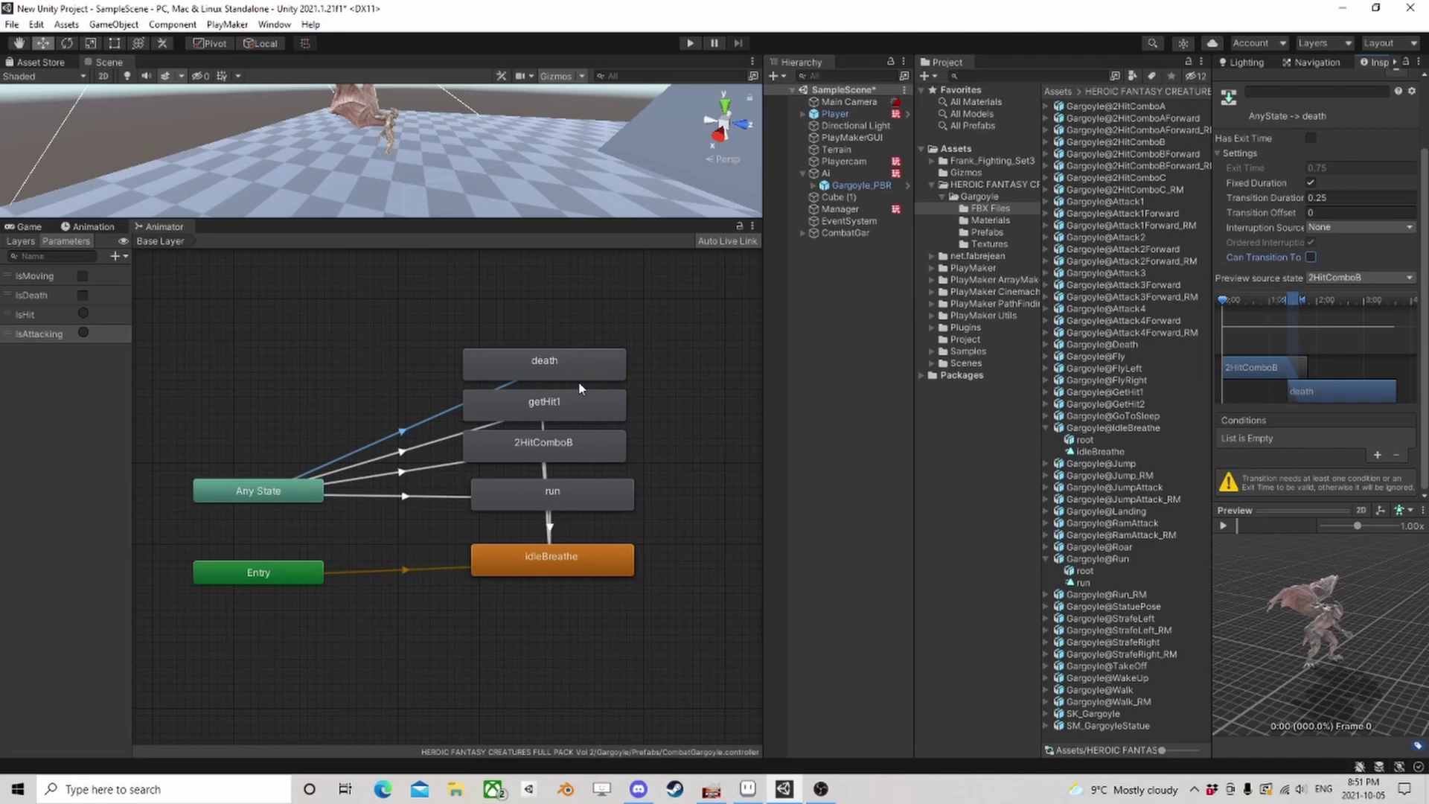
# Shift the run state slightly aside and turn off Can Transition To Self for the transition from Any State to run.
pyautogui.moveTo(532, 489); pyautogui.dragTo(558, 488)
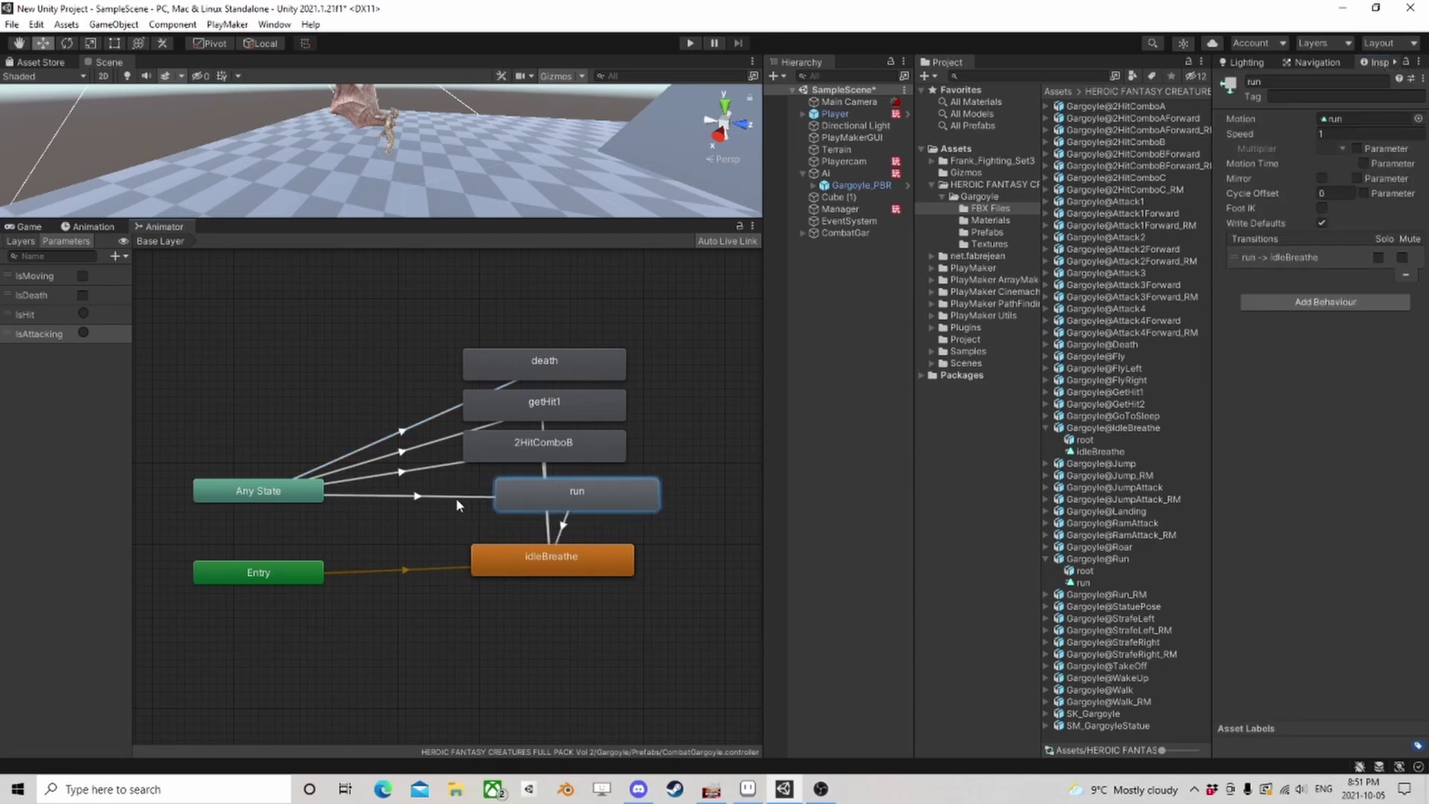
pyautogui.click(418, 496)
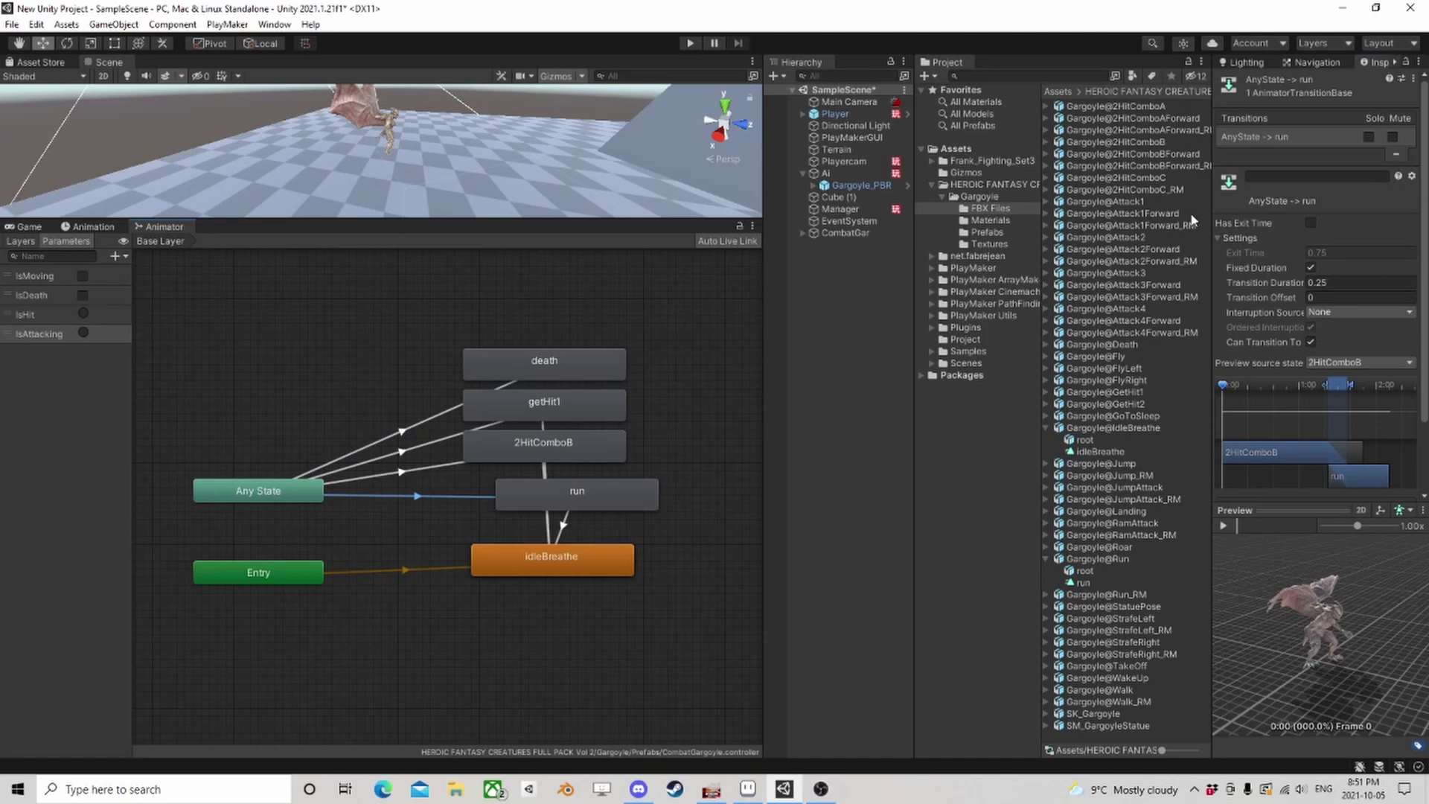
pyautogui.click(1310, 341)
# Disable Has Exit Time on the transition from run to idleBreathe and add the condition IsMoving false.
pyautogui.moveTo(585, 493); pyautogui.dragTo(594, 493)
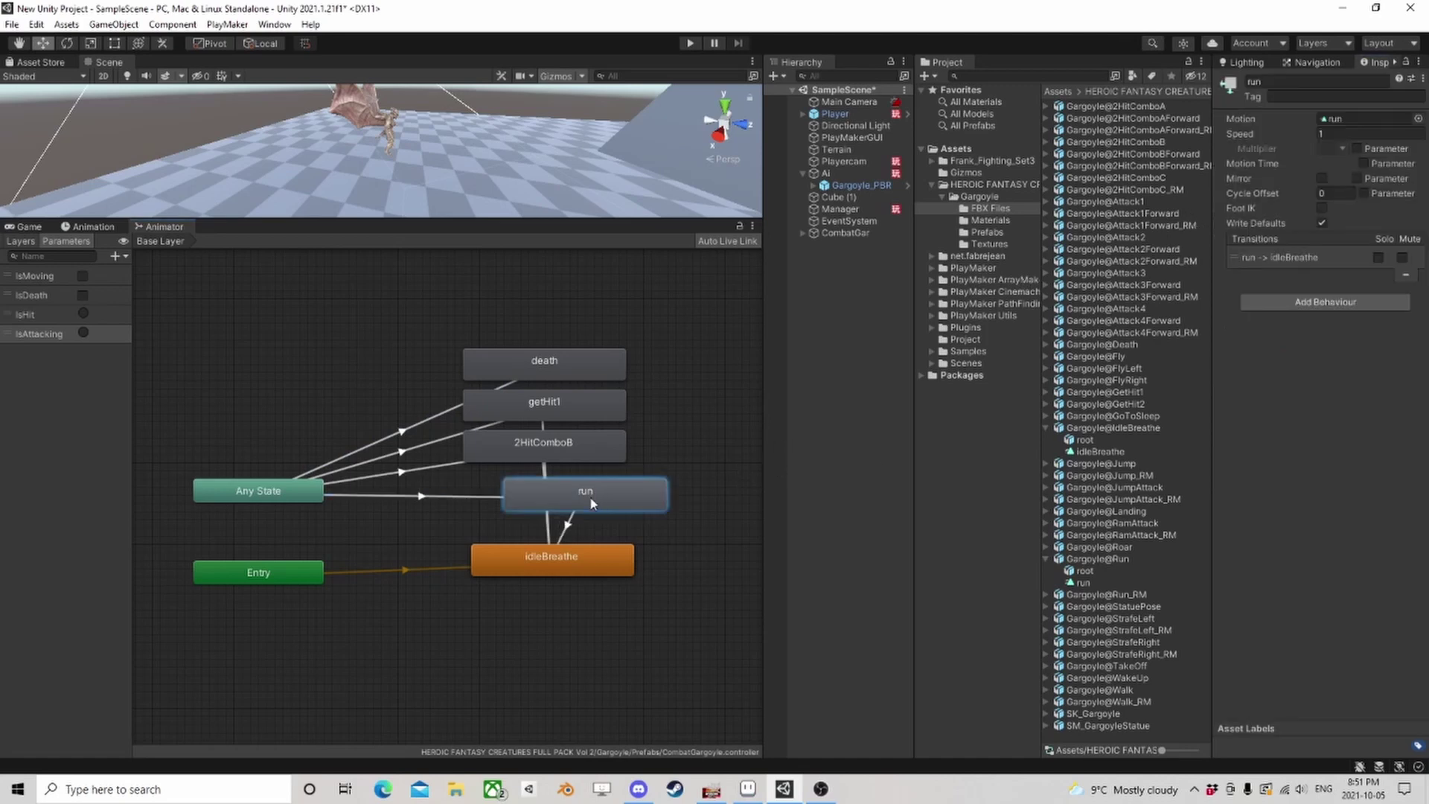
pyautogui.click(567, 528)
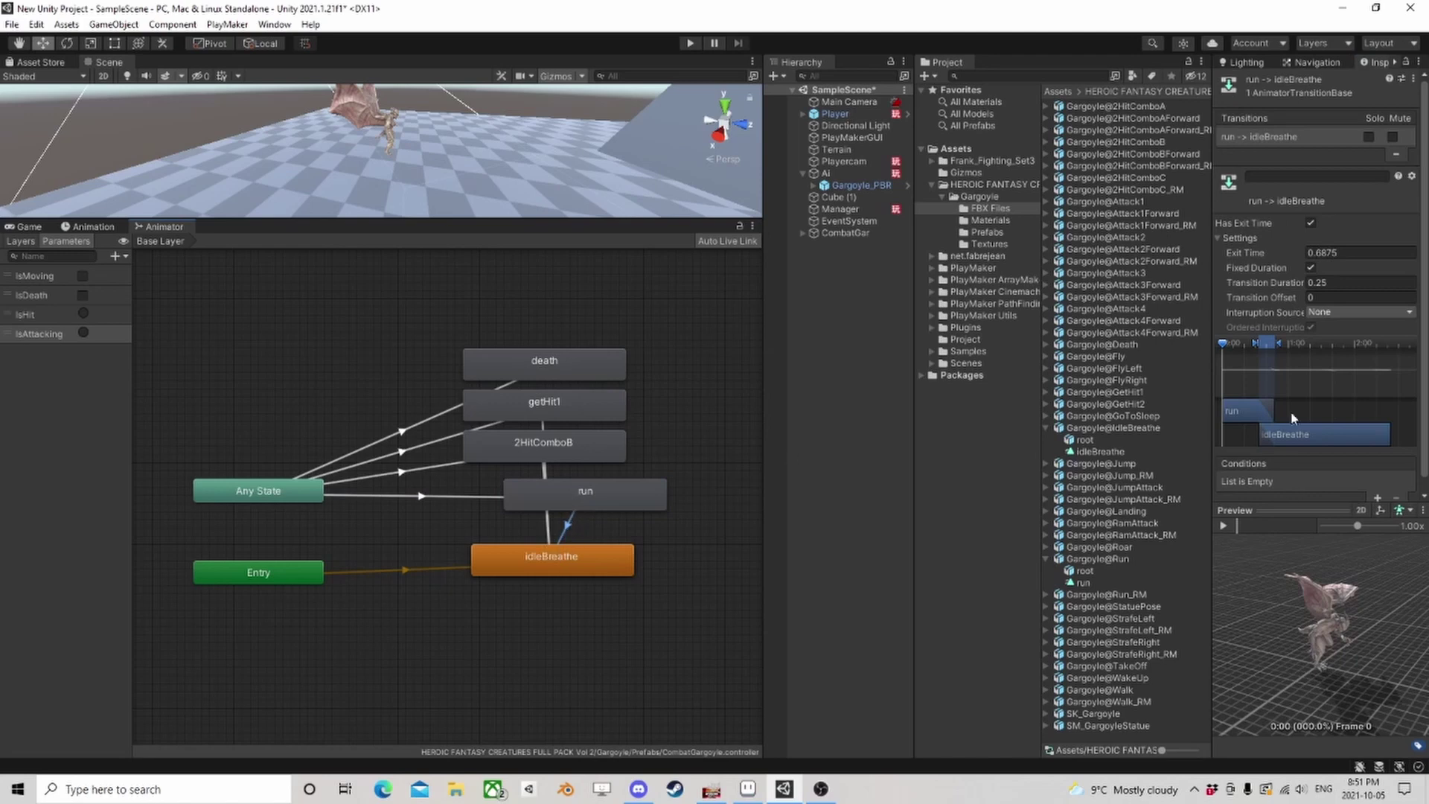
pyautogui.click(1310, 223)
pyautogui.scroll(-2, 1308, 336)
pyautogui.click(1375, 455)
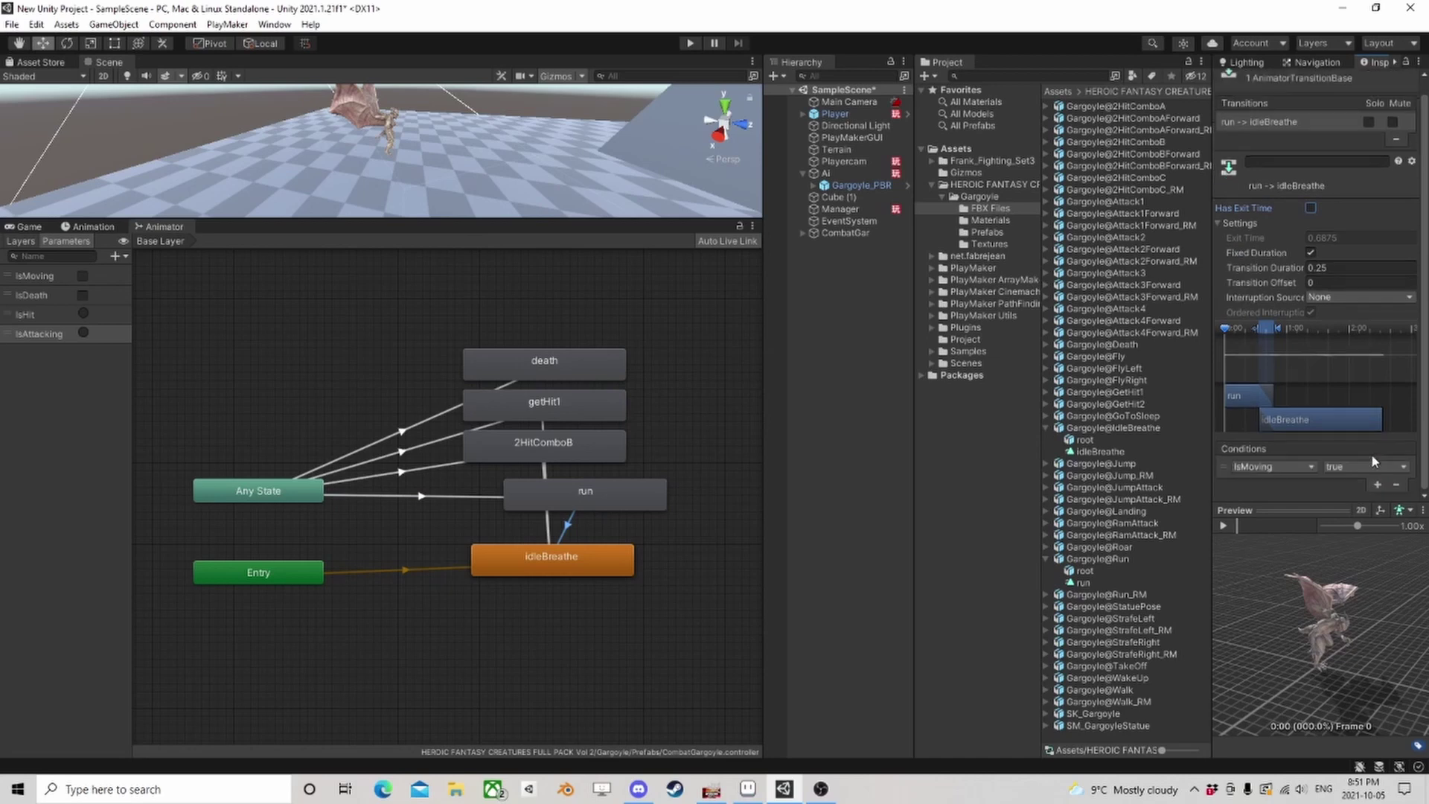
pyautogui.click(1340, 466)
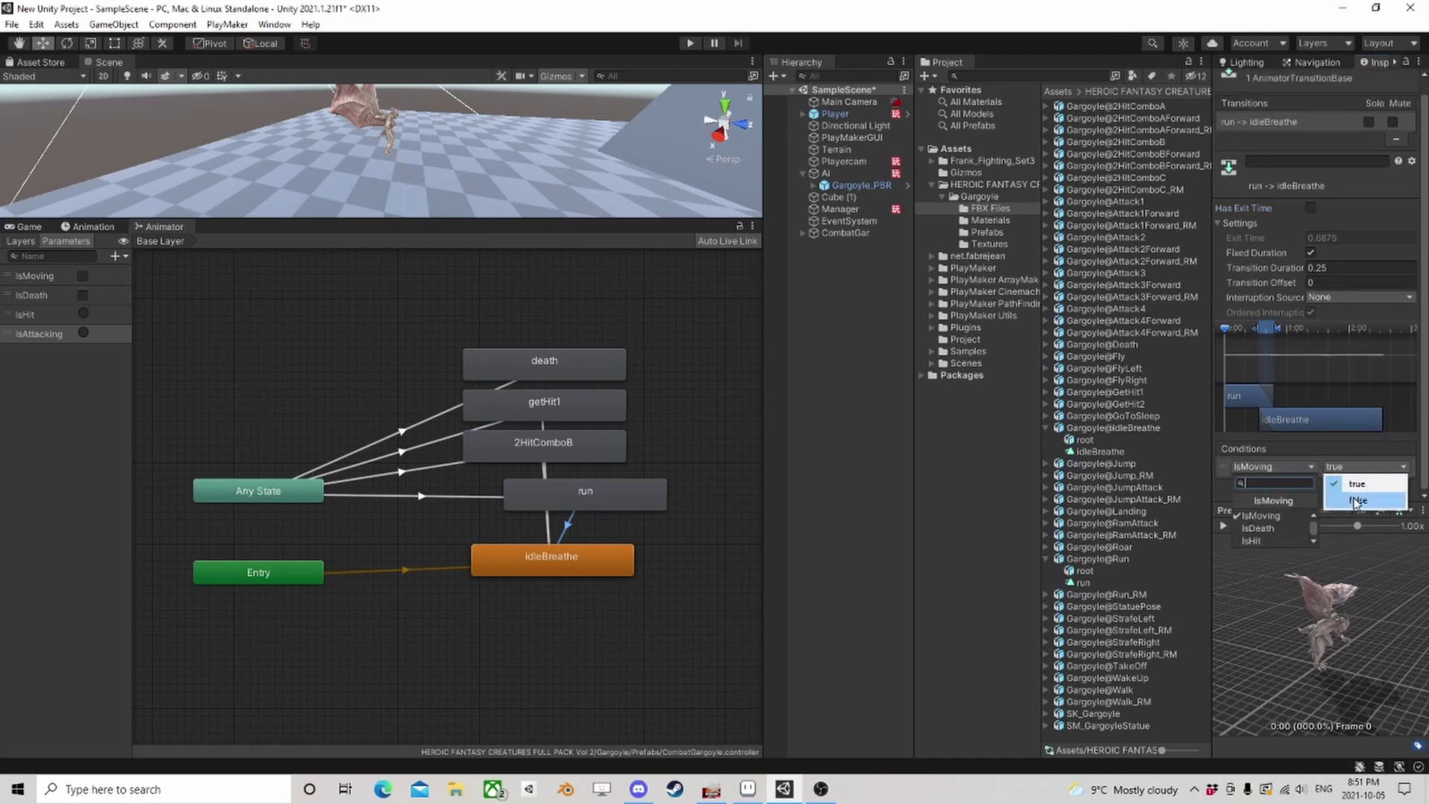
pyautogui.click(1343, 497)
# Realign the run state above idleBreathe and add an IsMoving condition to the transition from Any State to run.
pyautogui.moveTo(596, 498); pyautogui.dragTo(564, 500)
pyautogui.click(401, 496)
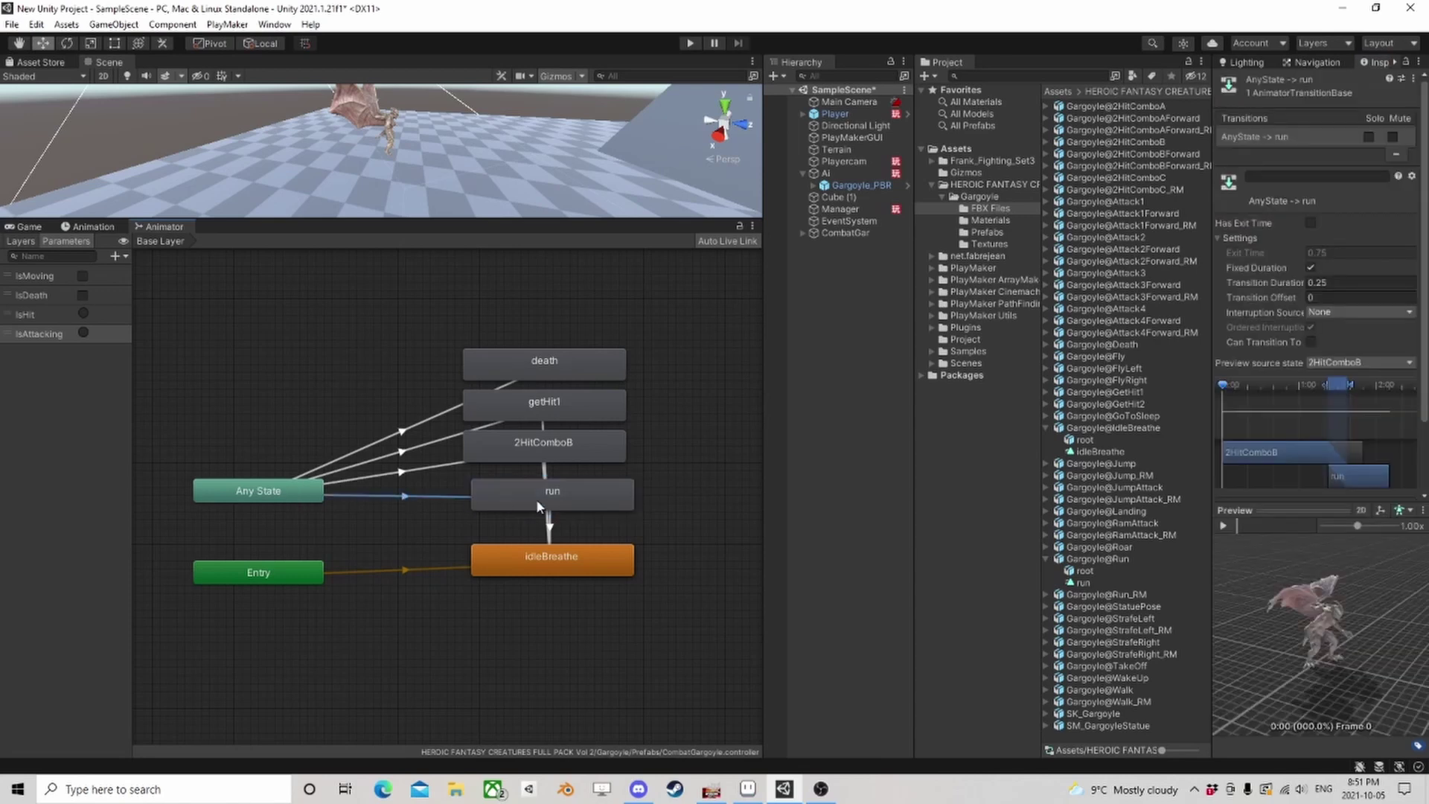
pyautogui.scroll(-3, 1301, 402)
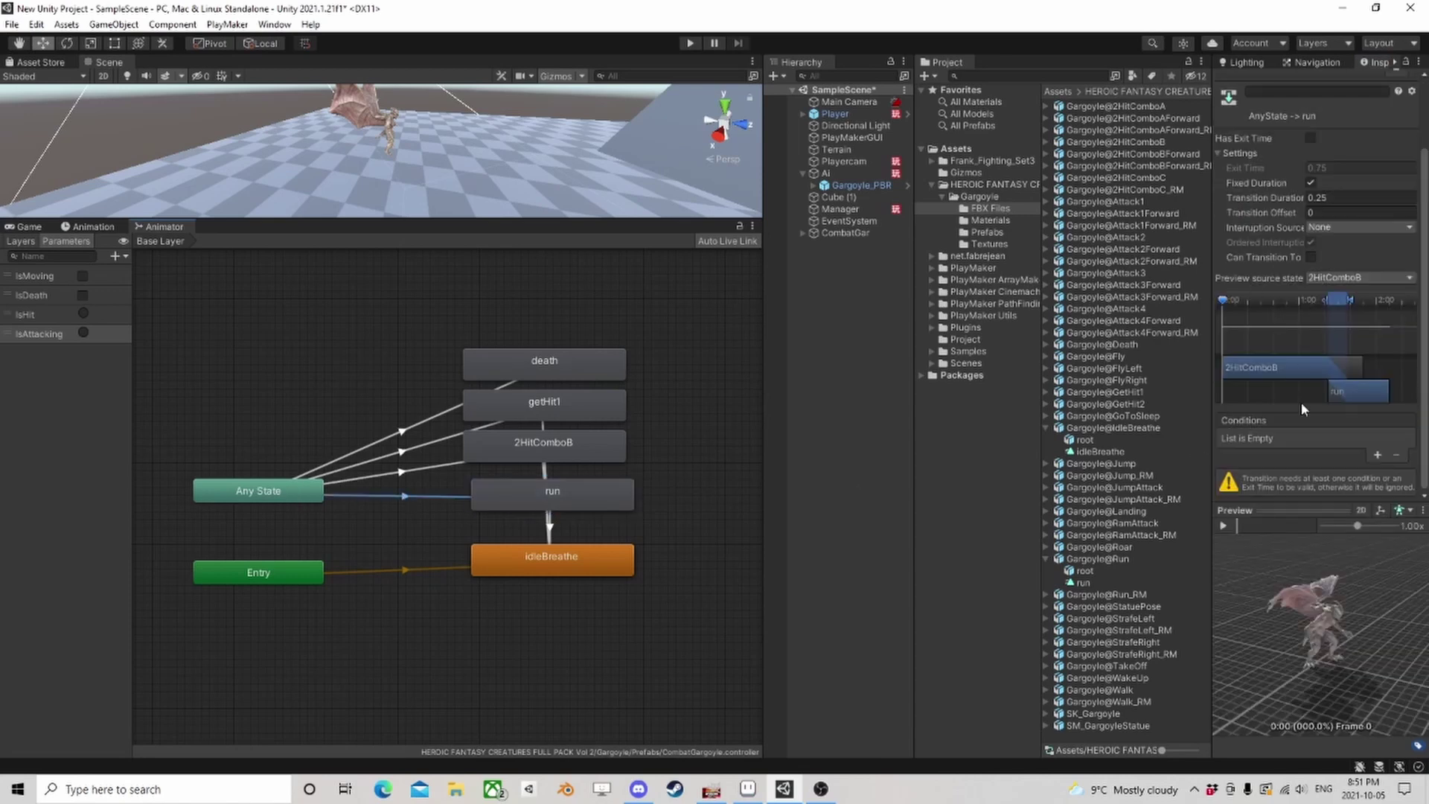
pyautogui.click(1377, 468)
pyautogui.click(1253, 466)
pyautogui.click(1351, 493)
pyautogui.click(524, 499)
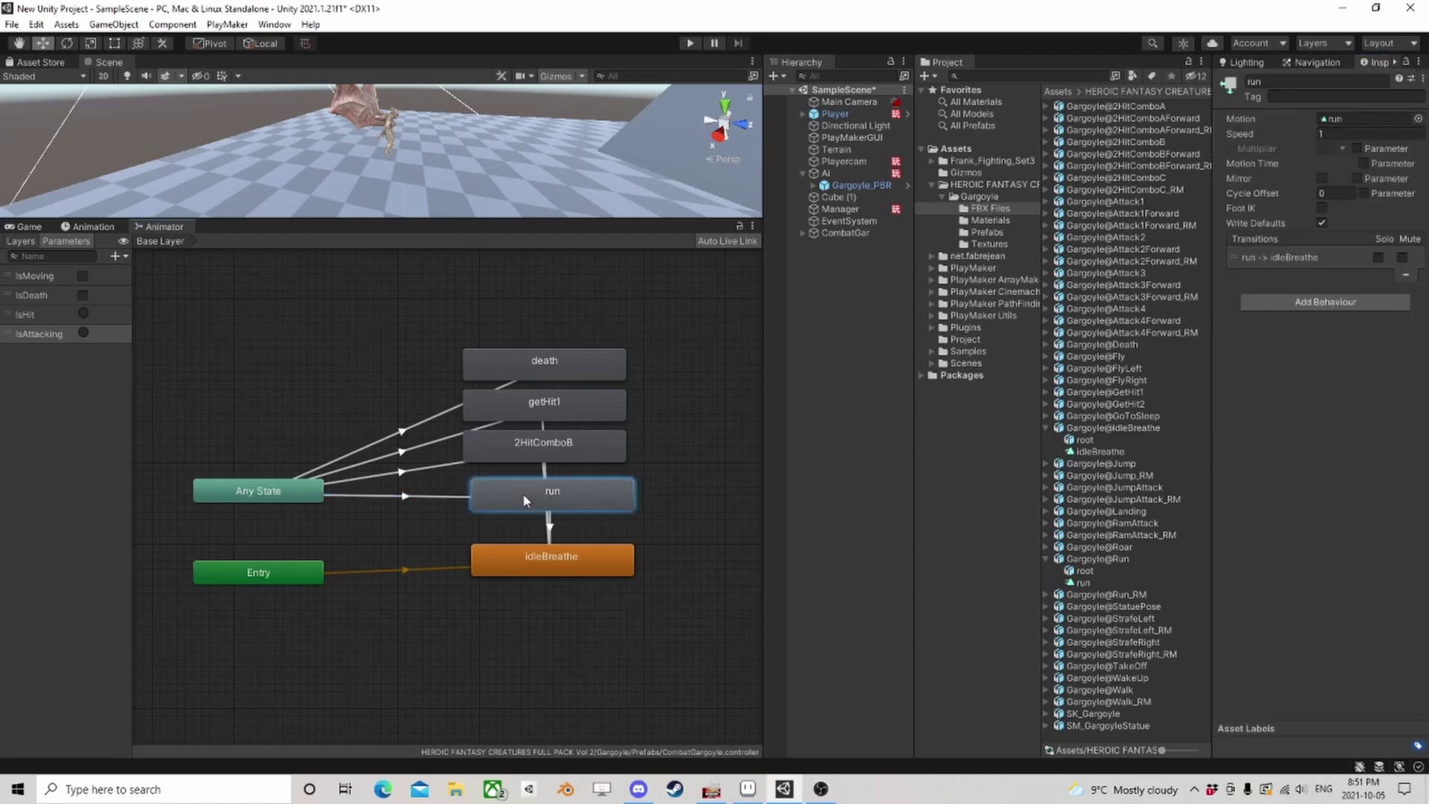
pyautogui.click(532, 570)
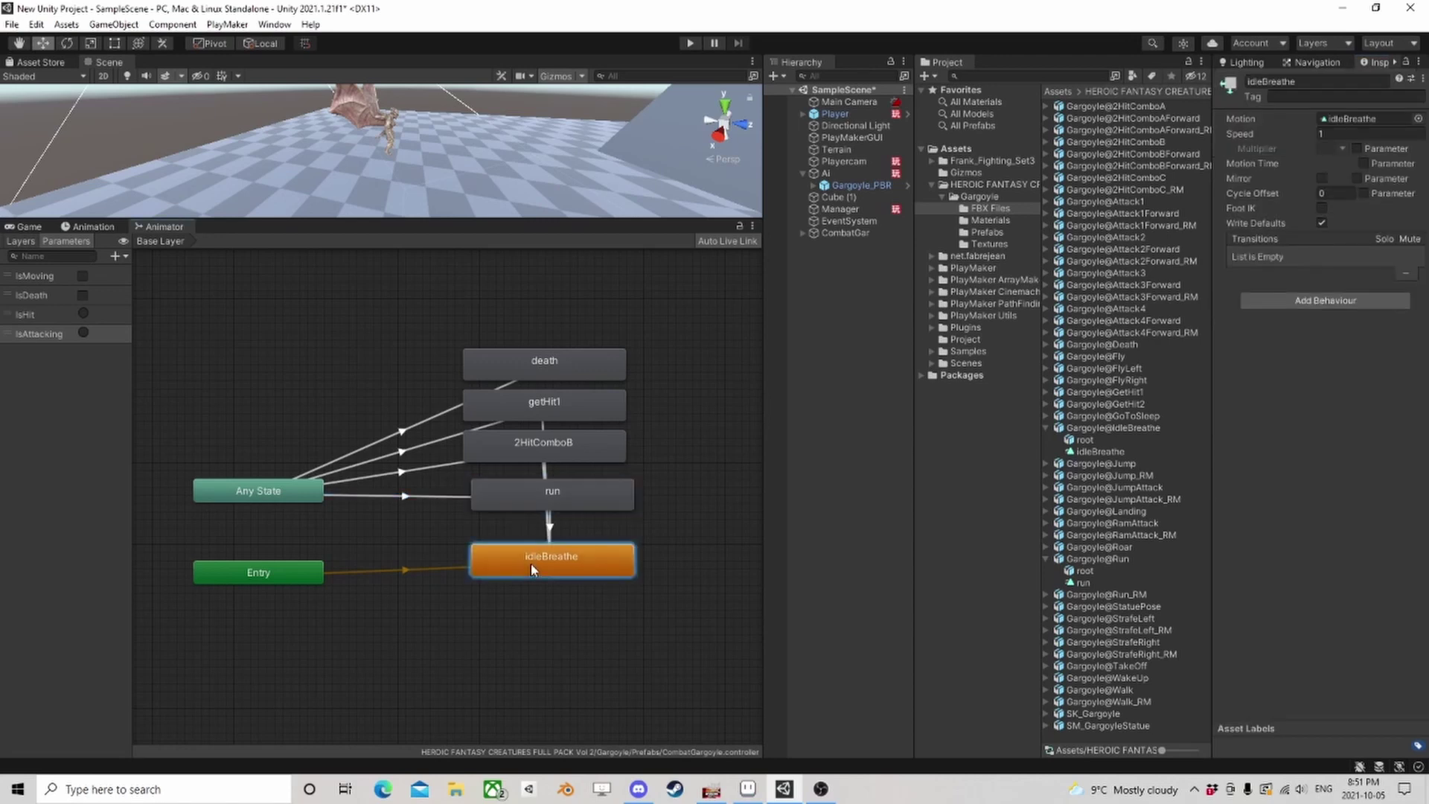
# Add the IsAttacking trigger as the condition of the transition from Any State to 2HitComboB.
pyautogui.click(422, 467)
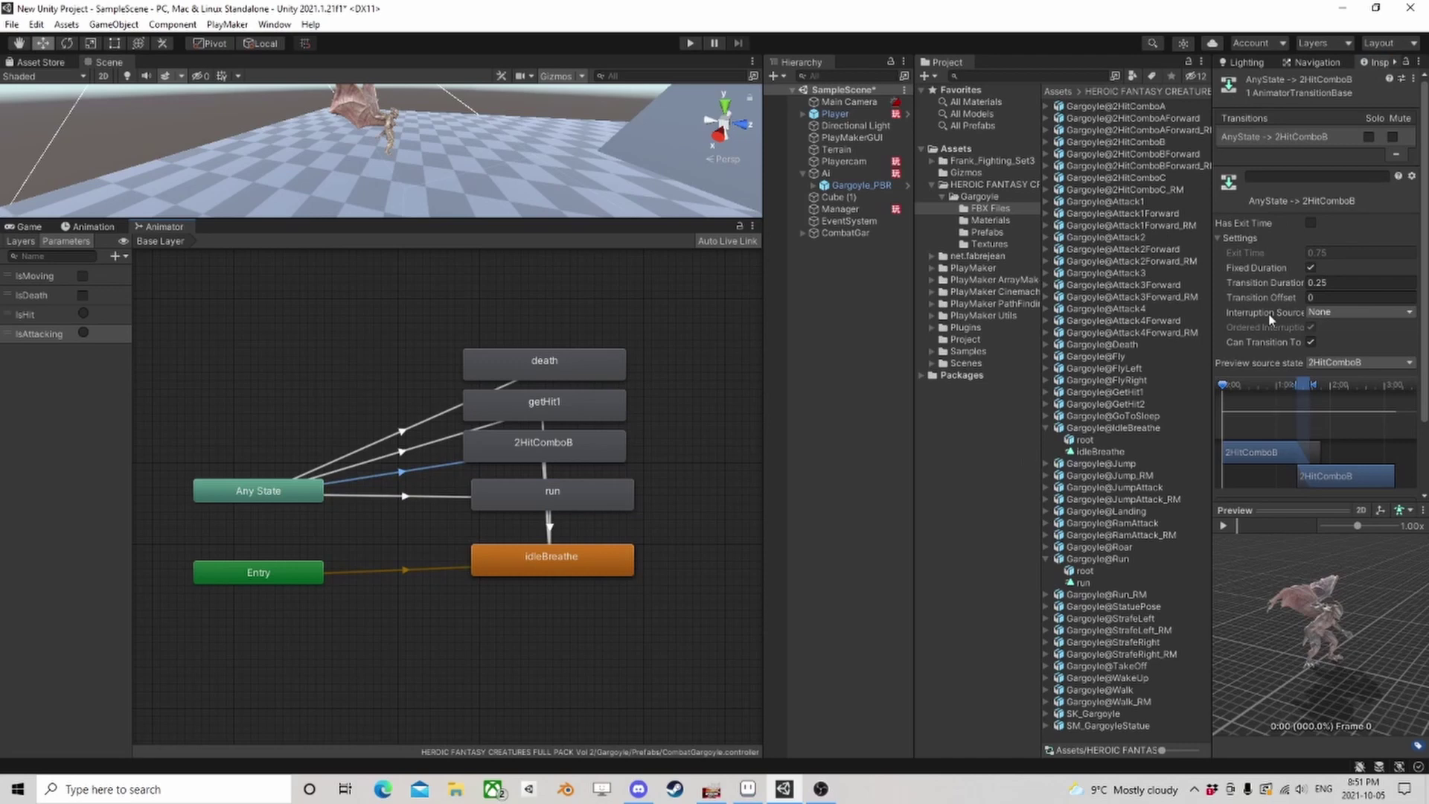
pyautogui.scroll(-2, 1270, 320)
pyautogui.click(1378, 455)
pyautogui.click(1263, 468)
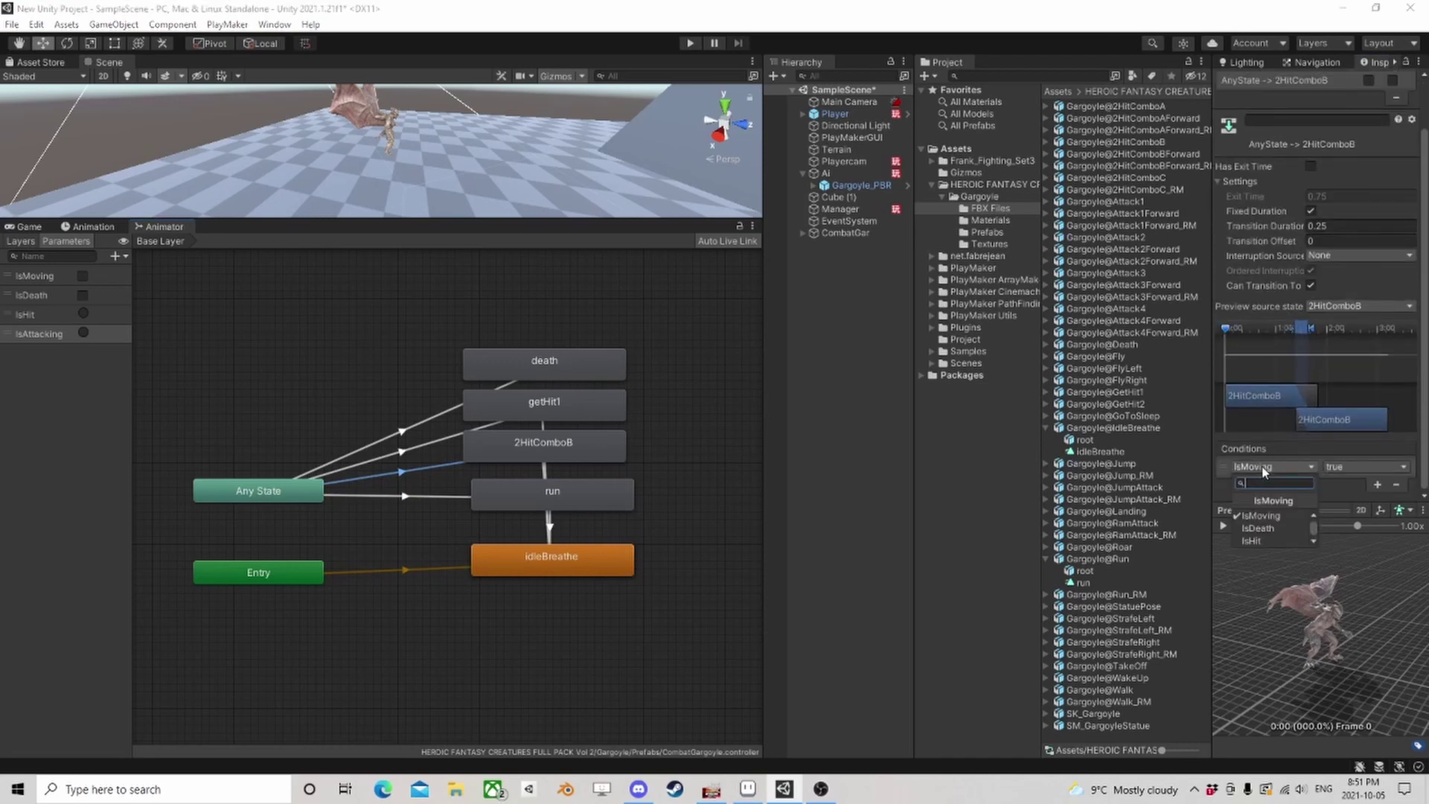
pyautogui.click(1268, 541)
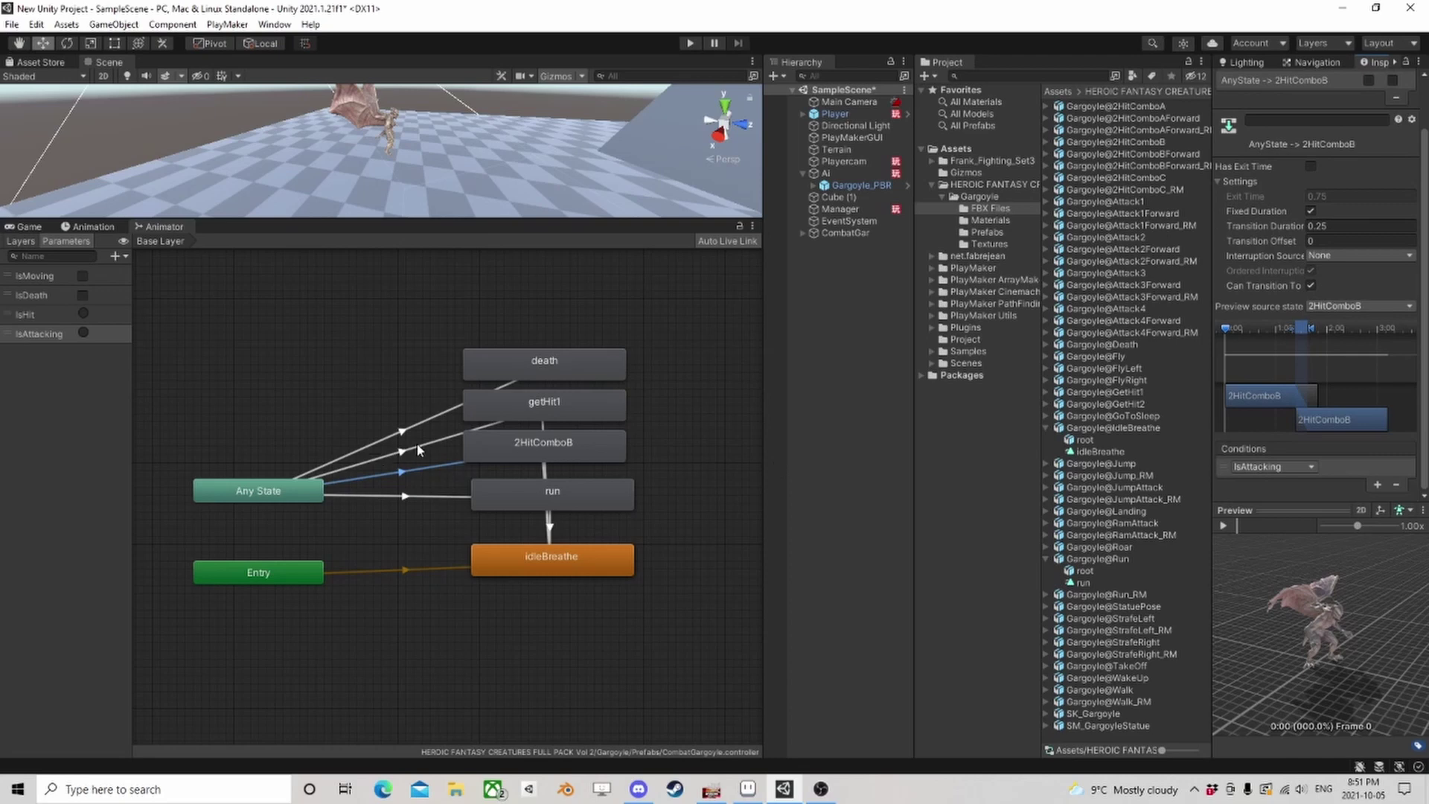
# Add the IsHit trigger as the condition of the transition from Any State to getHit1.
pyautogui.click(388, 454)
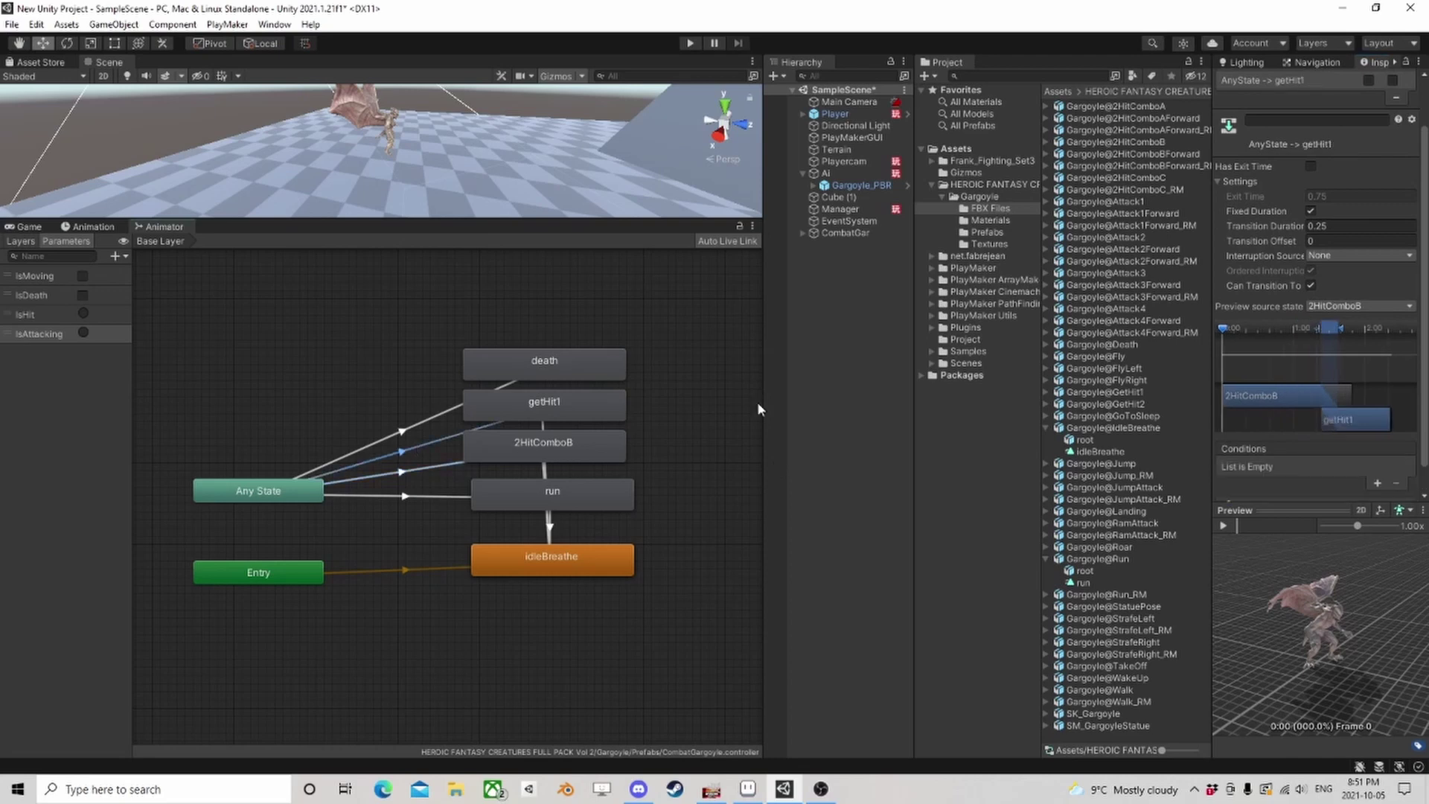
pyautogui.click(1376, 482)
pyautogui.click(1269, 467)
pyautogui.click(1281, 529)
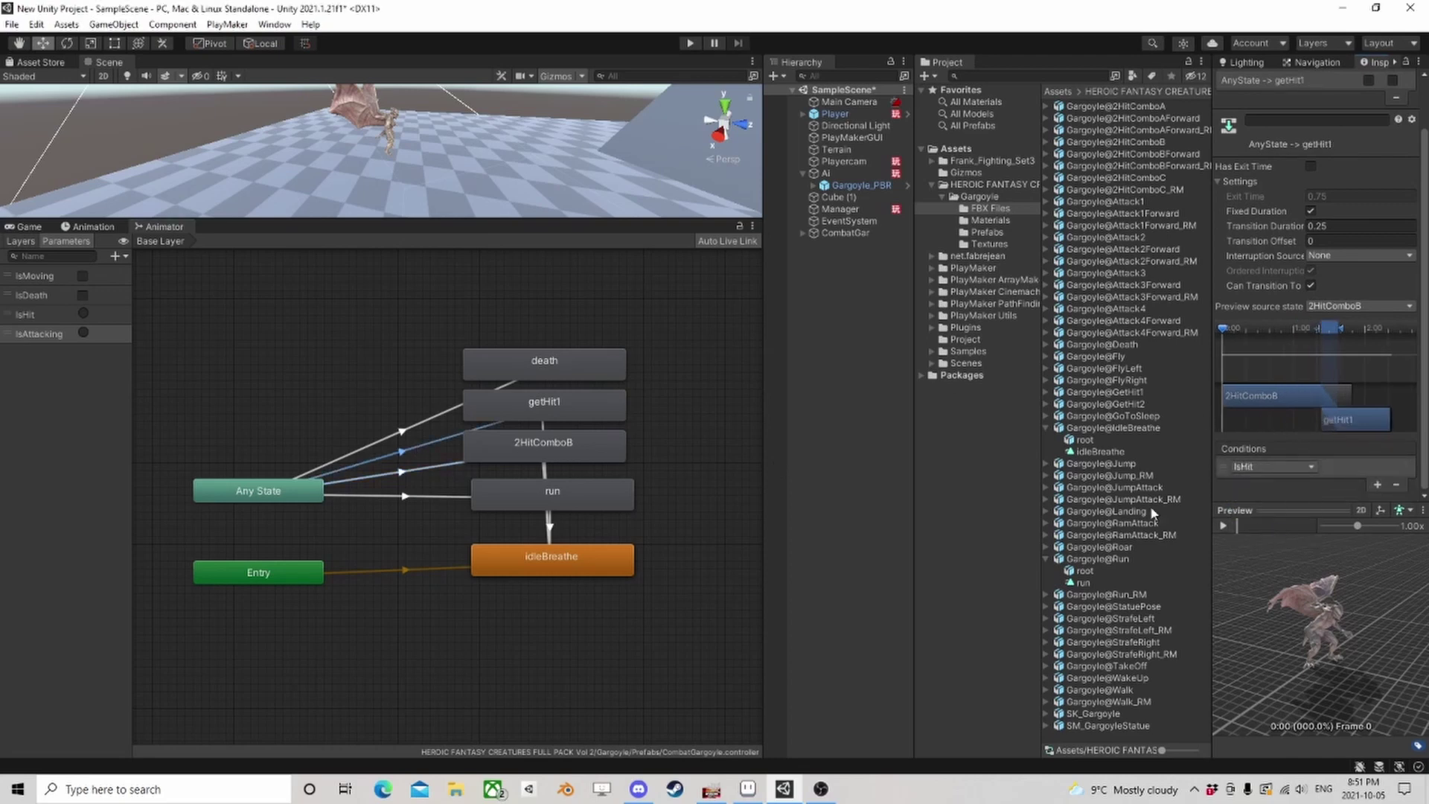
# Add the condition IsDeath true to the transition from Any State to death.
pyautogui.click(472, 402)
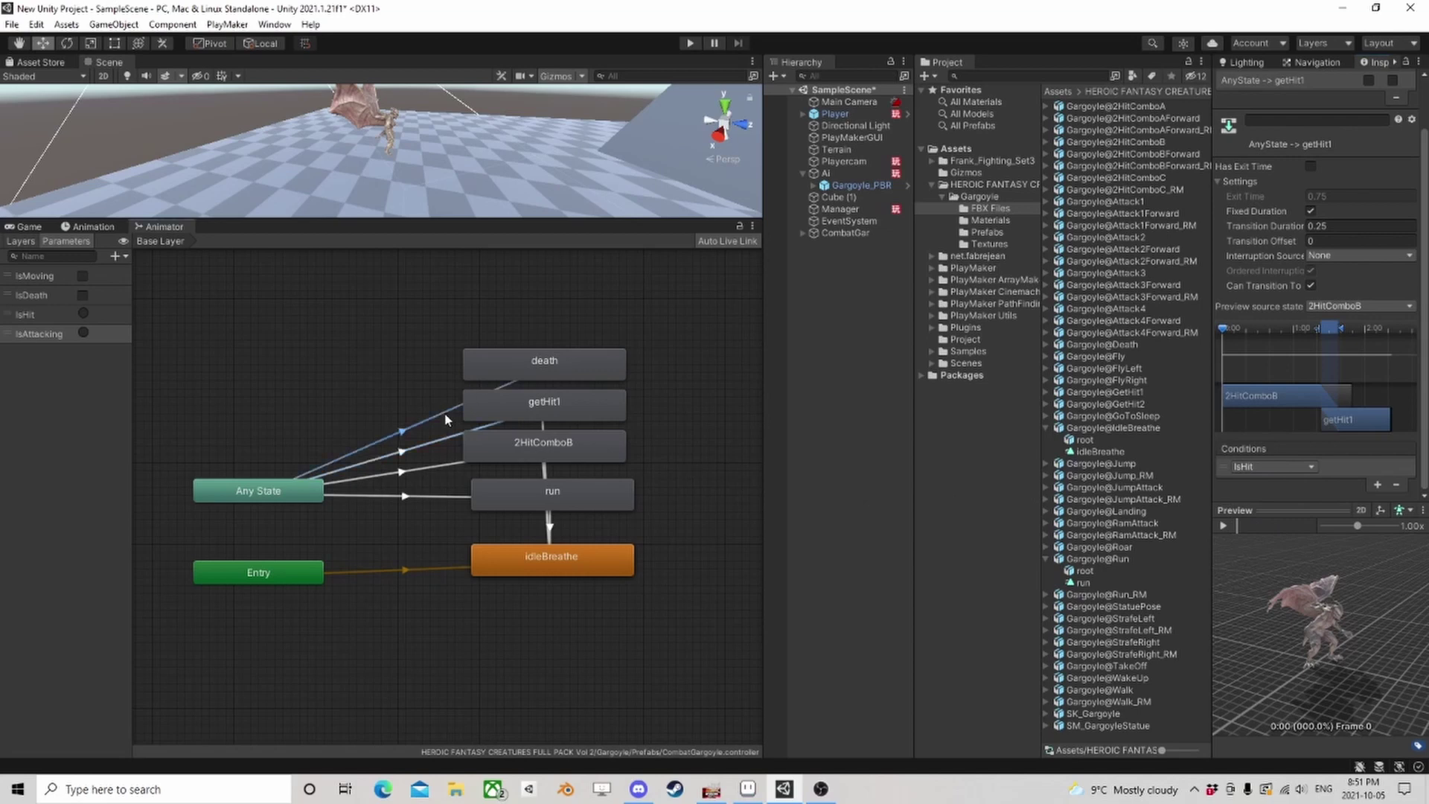
pyautogui.click(1377, 484)
pyautogui.click(1270, 466)
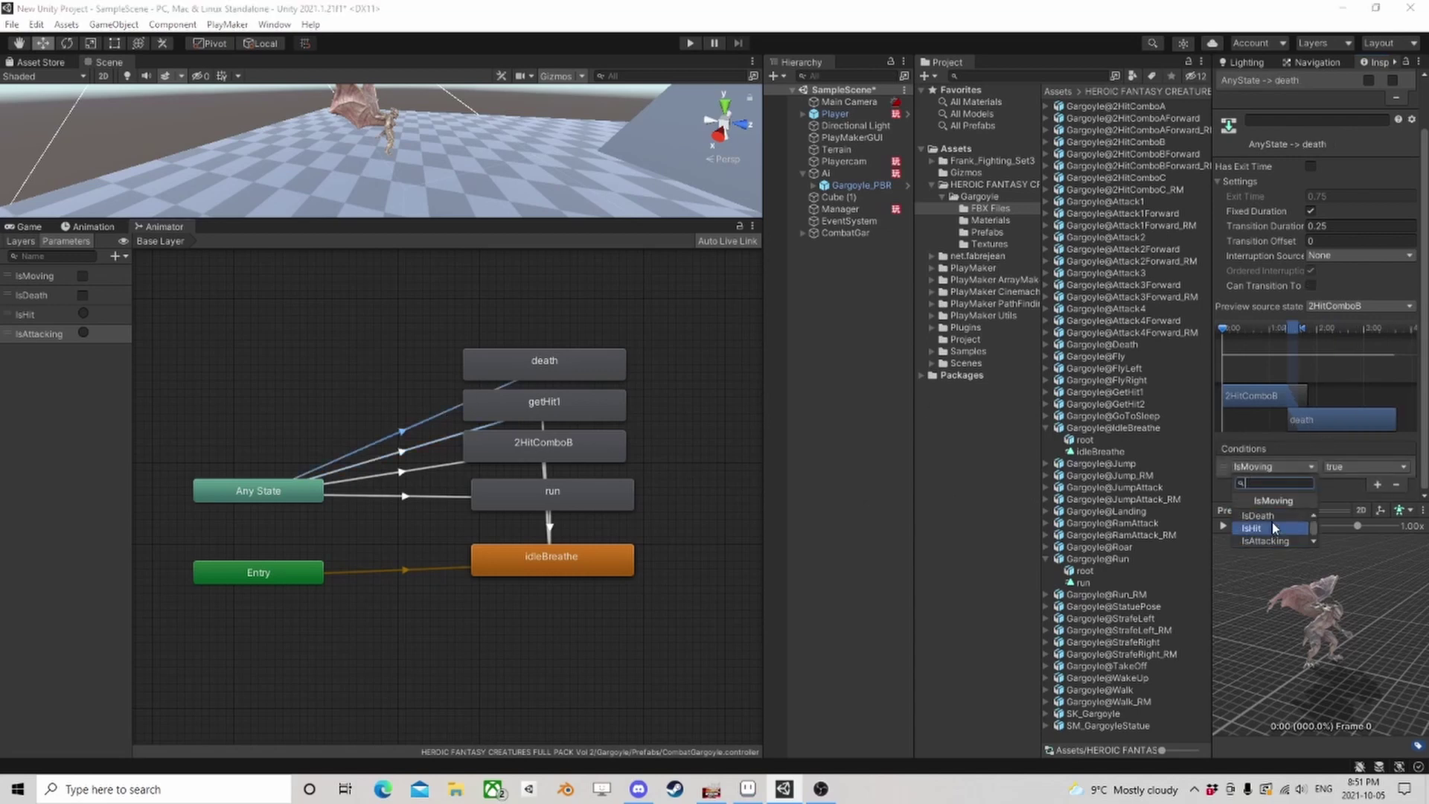
pyautogui.click(1273, 519)
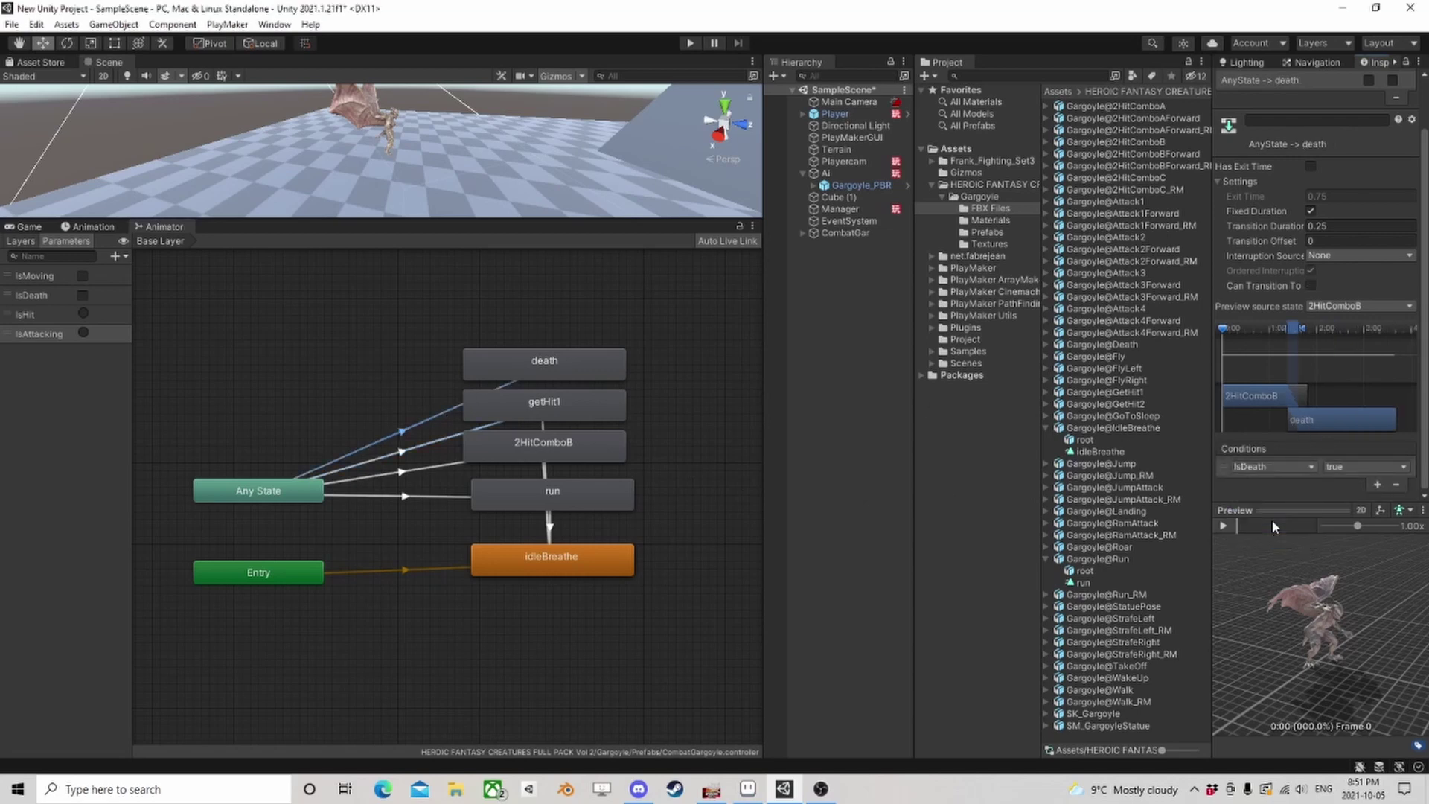
# Enlarge the scene view and add a PlayMakerFSM component named Health to the CombatGar object.
pyautogui.click(681, 408)
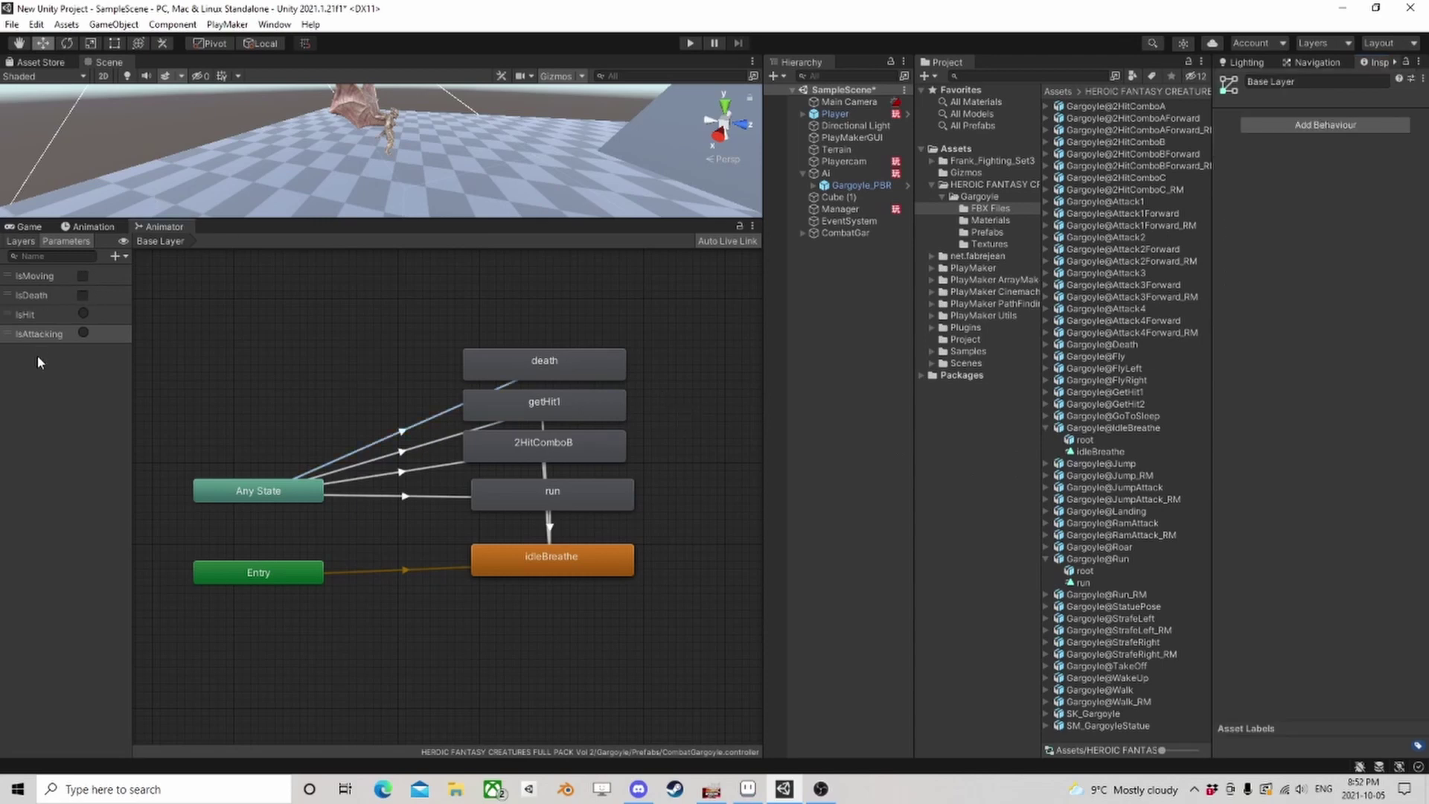
pyautogui.moveTo(382, 215); pyautogui.dragTo(383, 405)
pyautogui.click(848, 232)
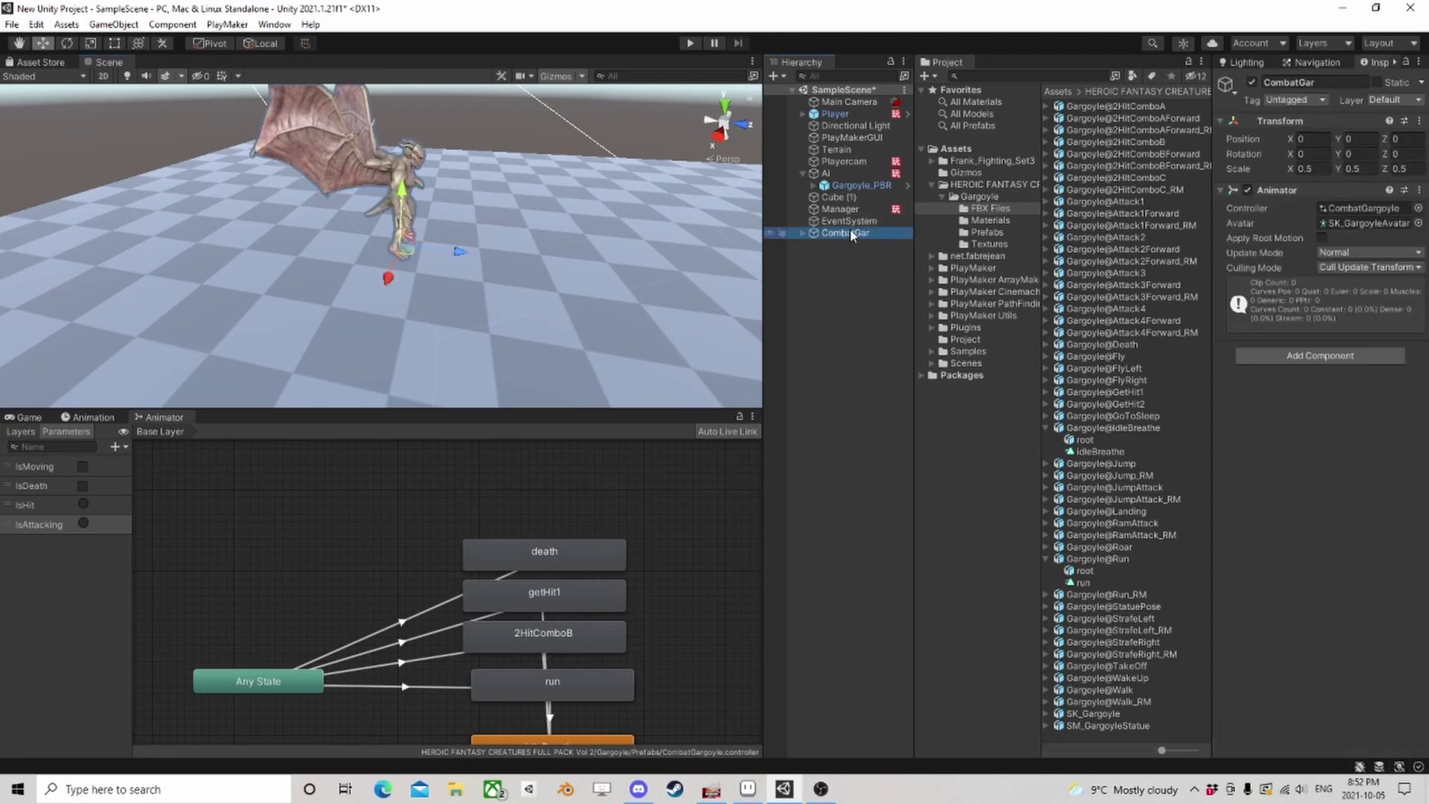
pyautogui.click(1321, 356)
pyautogui.write('fsm')
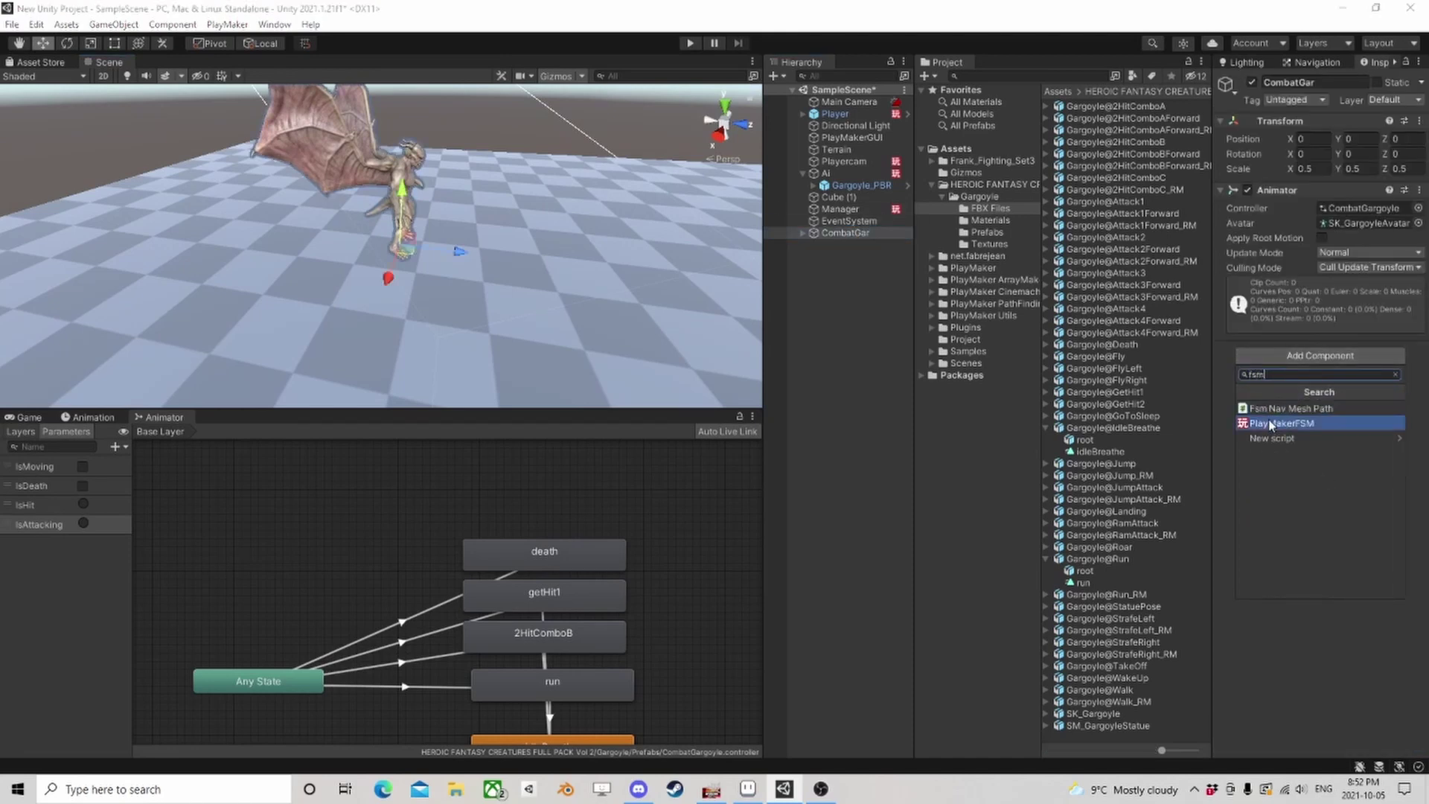
pyautogui.click(1280, 422)
pyautogui.click(1275, 367)
pyautogui.write('Health')
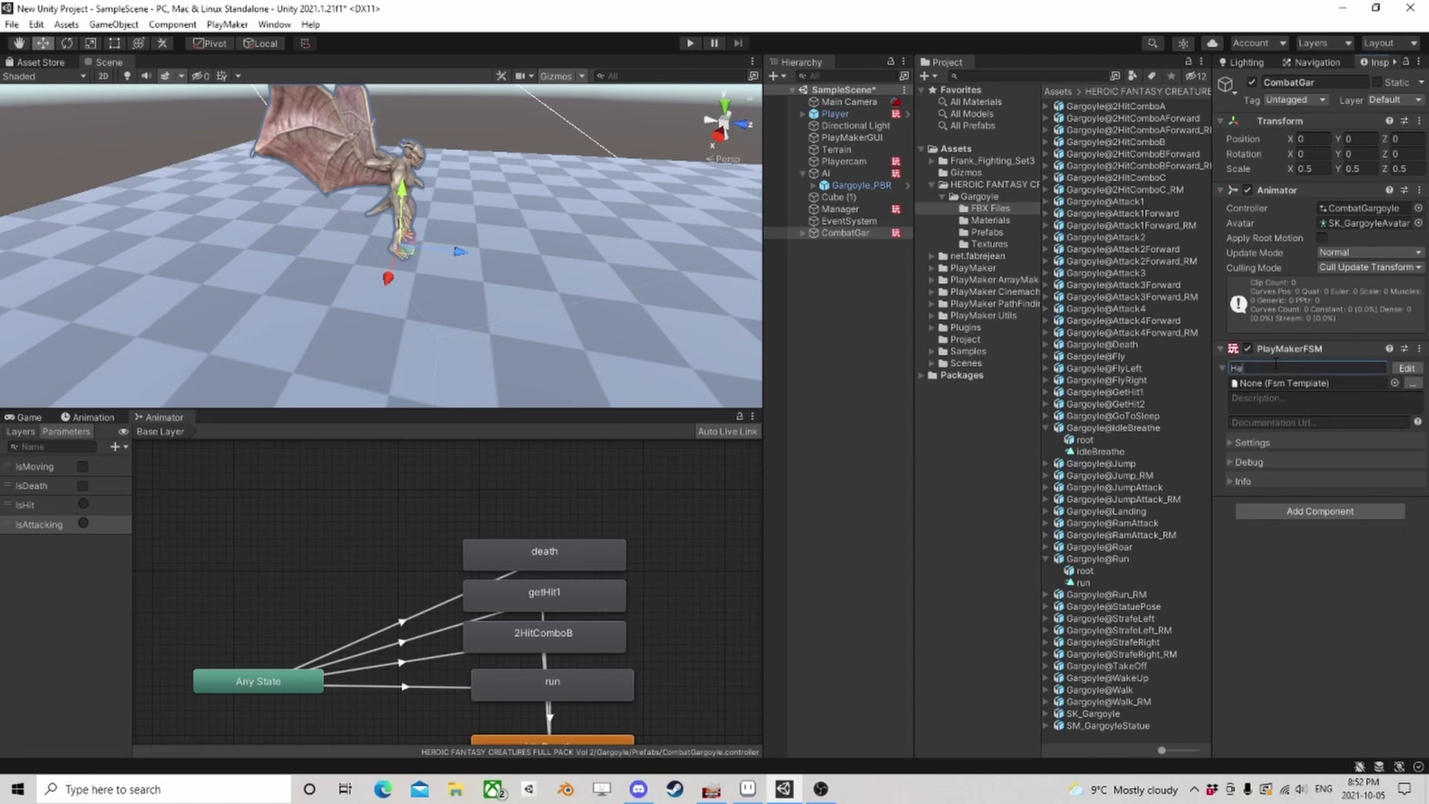
# Add a second PlayMakerFSM component to CombatGar and name it Combat.
pyautogui.click(1288, 510)
pyautogui.click(1291, 577)
pyautogui.click(1265, 524)
pyautogui.write('Combat')
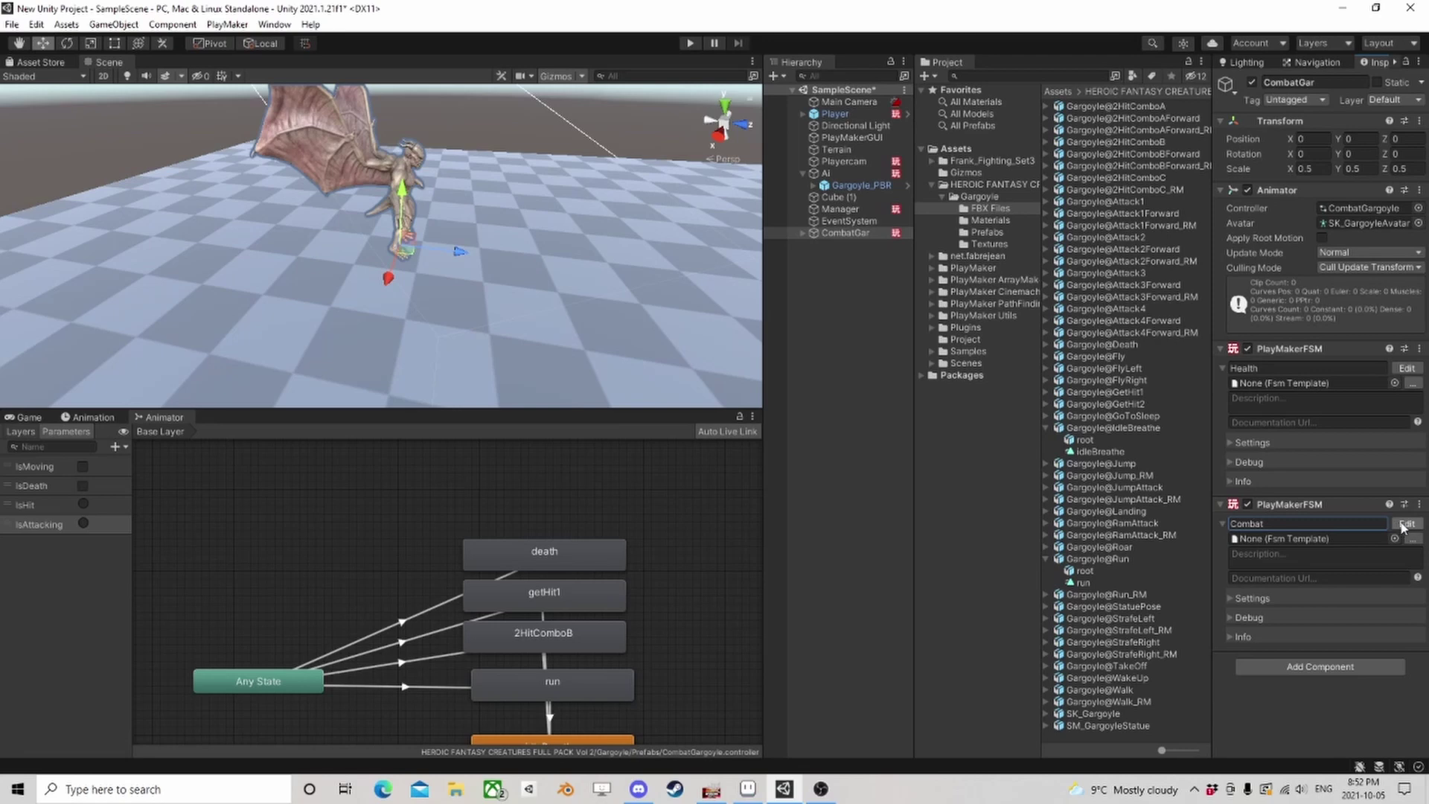
# Create an Int variable named Health in CombatGar's Health FSM and expose it as an input.
pyautogui.moveTo(246, 247); pyautogui.dragTo(376, 297, button='right')
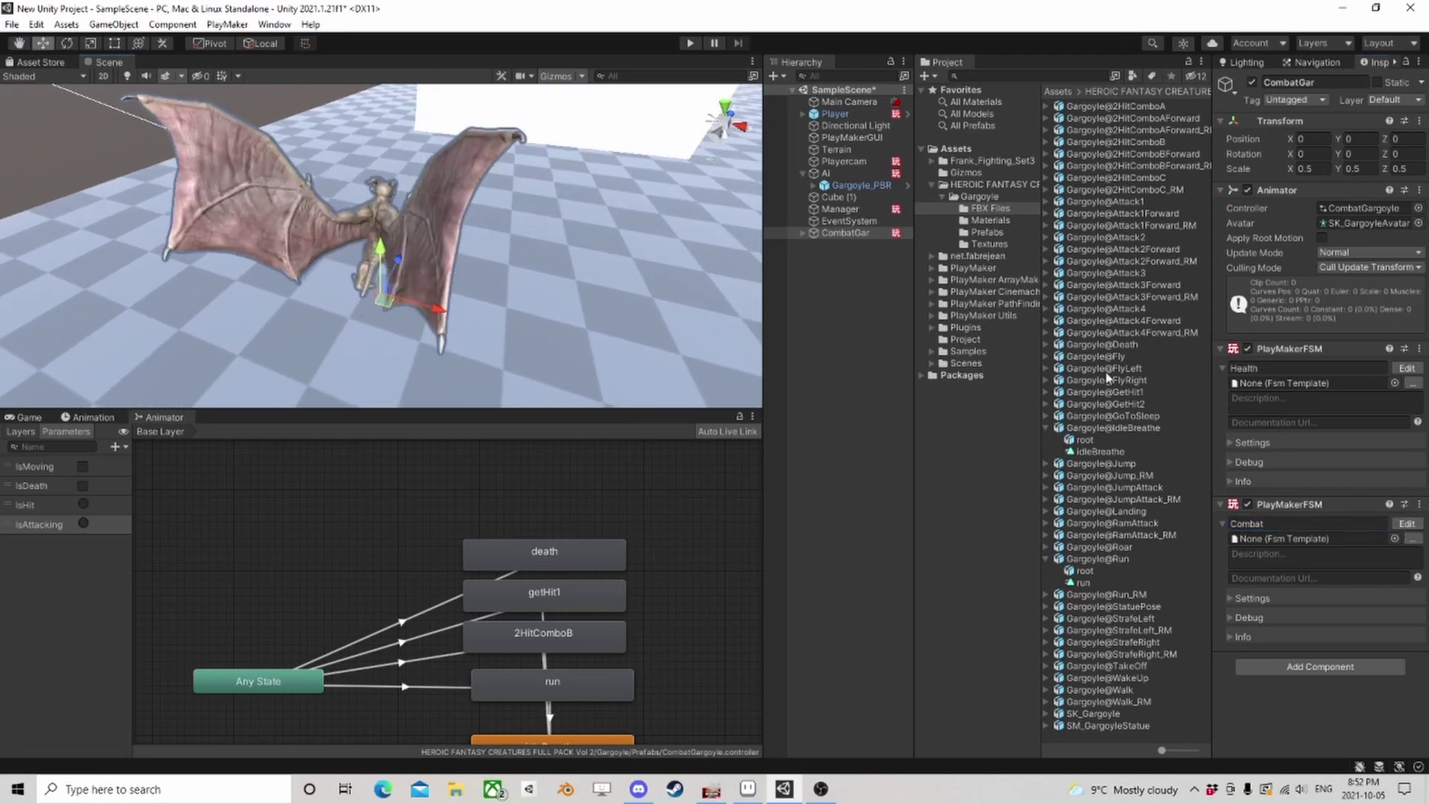
pyautogui.click(1407, 368)
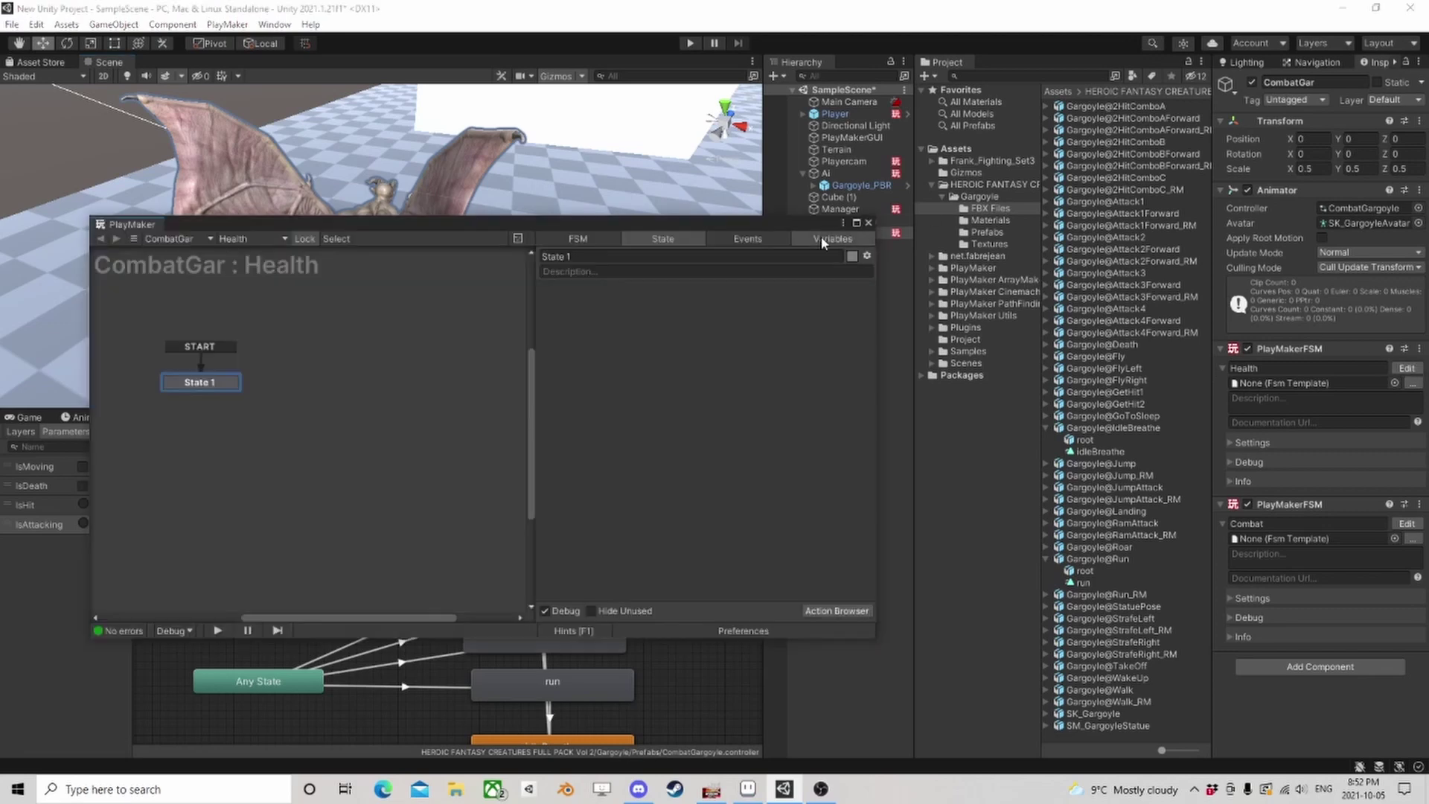
pyautogui.click(822, 242)
pyautogui.click(655, 611)
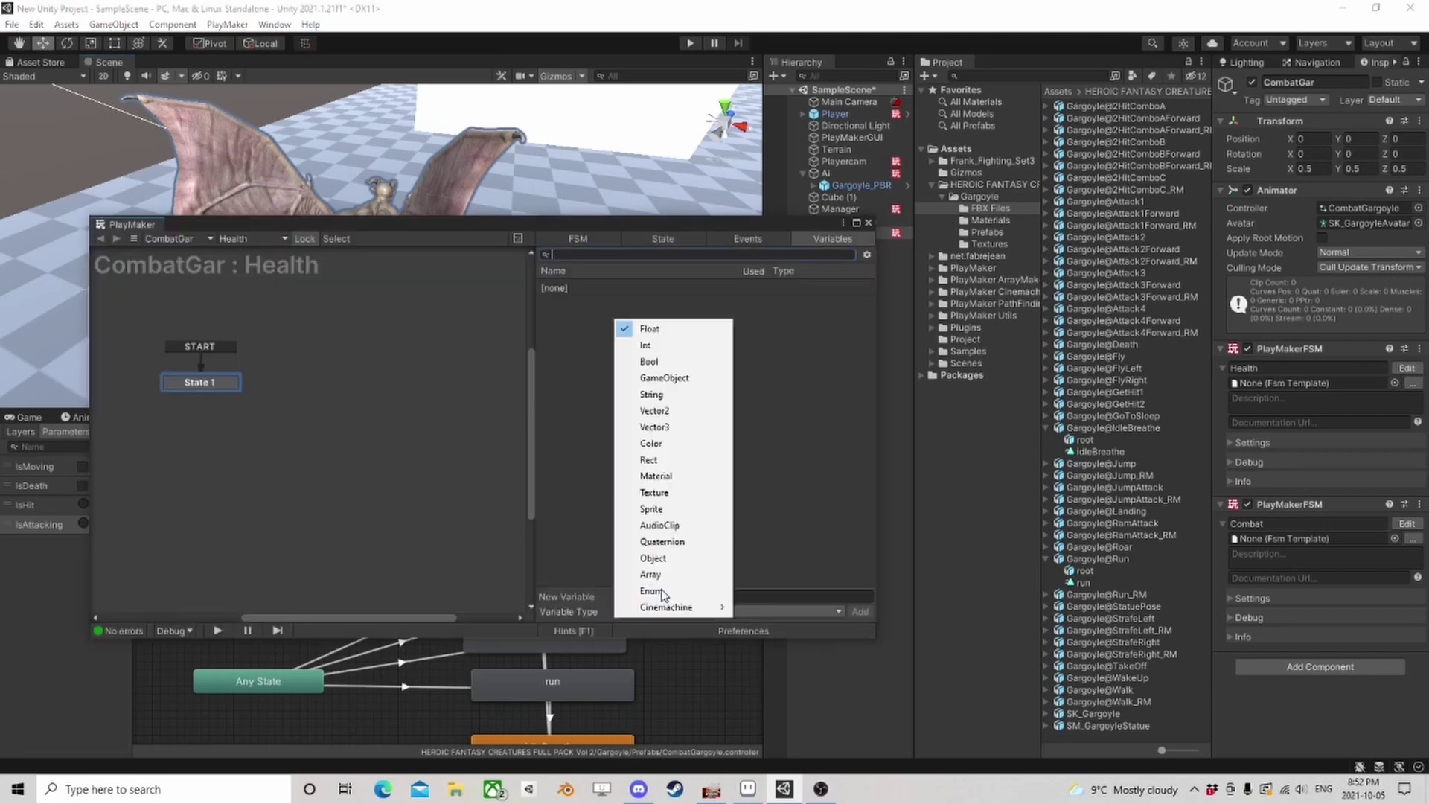
pyautogui.click(661, 354)
pyautogui.click(638, 596)
pyautogui.write('Health')
pyautogui.press('Return')
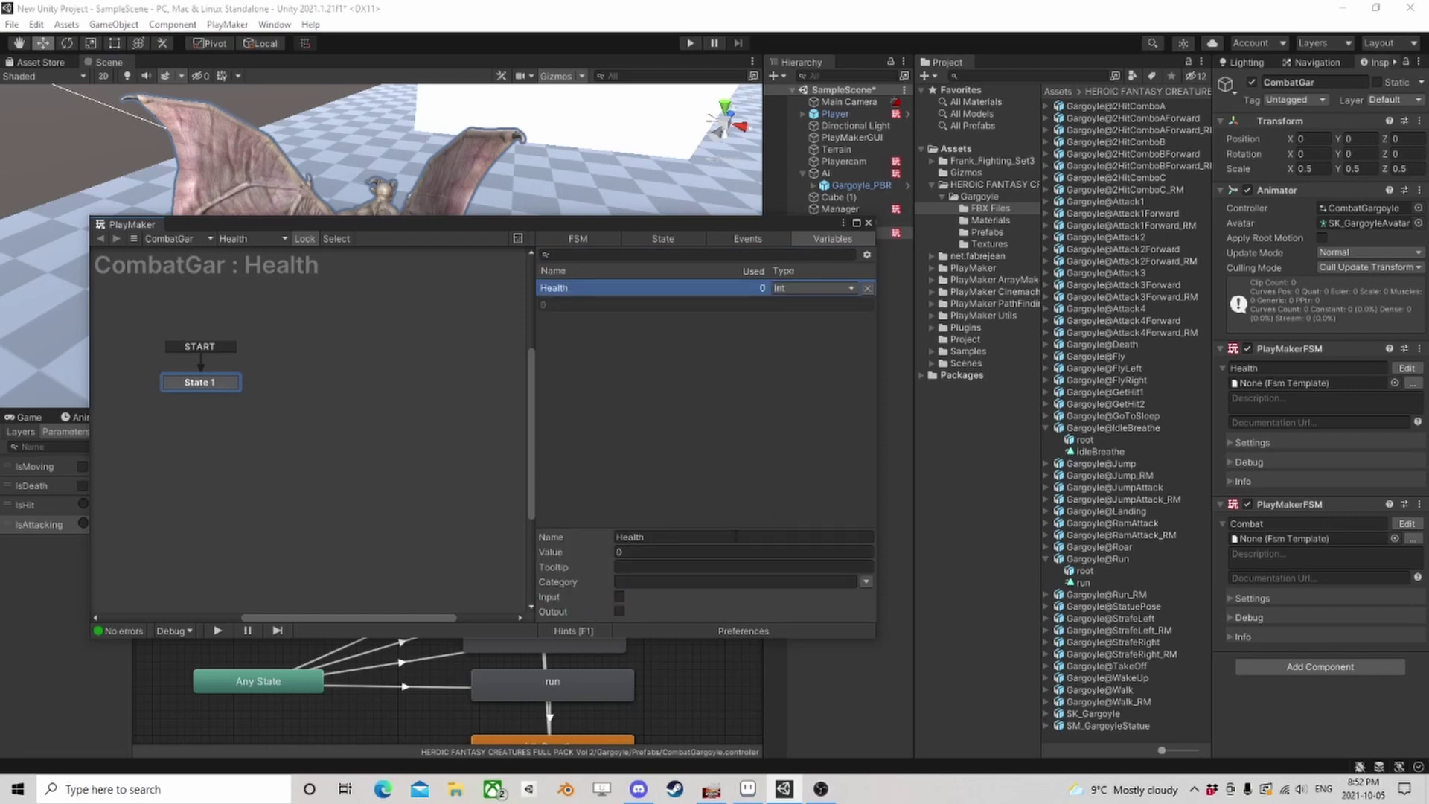
pyautogui.click(619, 597)
pyautogui.click(625, 551)
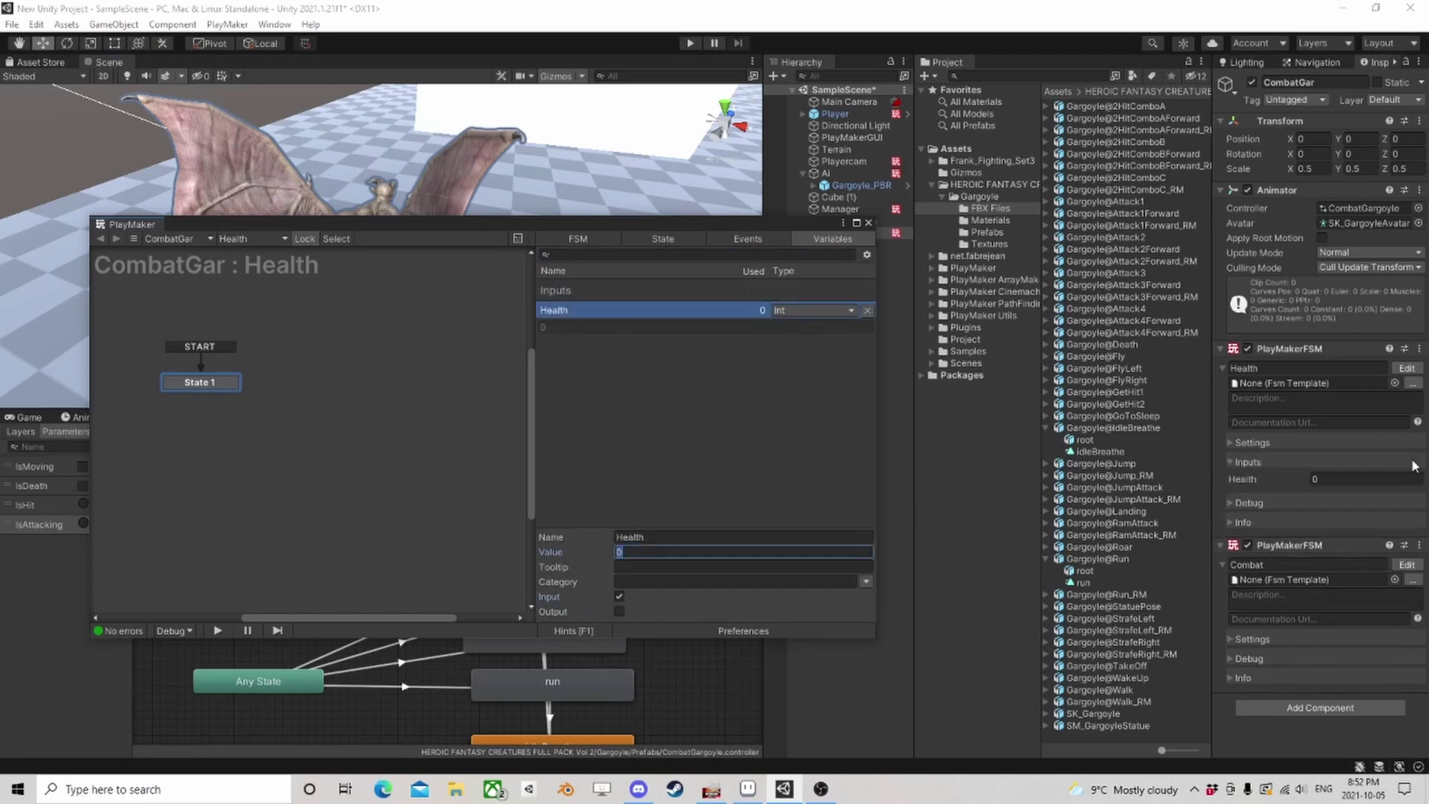
# Add an event named OnDamage to the Health FSM.
pyautogui.click(402, 343)
pyautogui.click(747, 238)
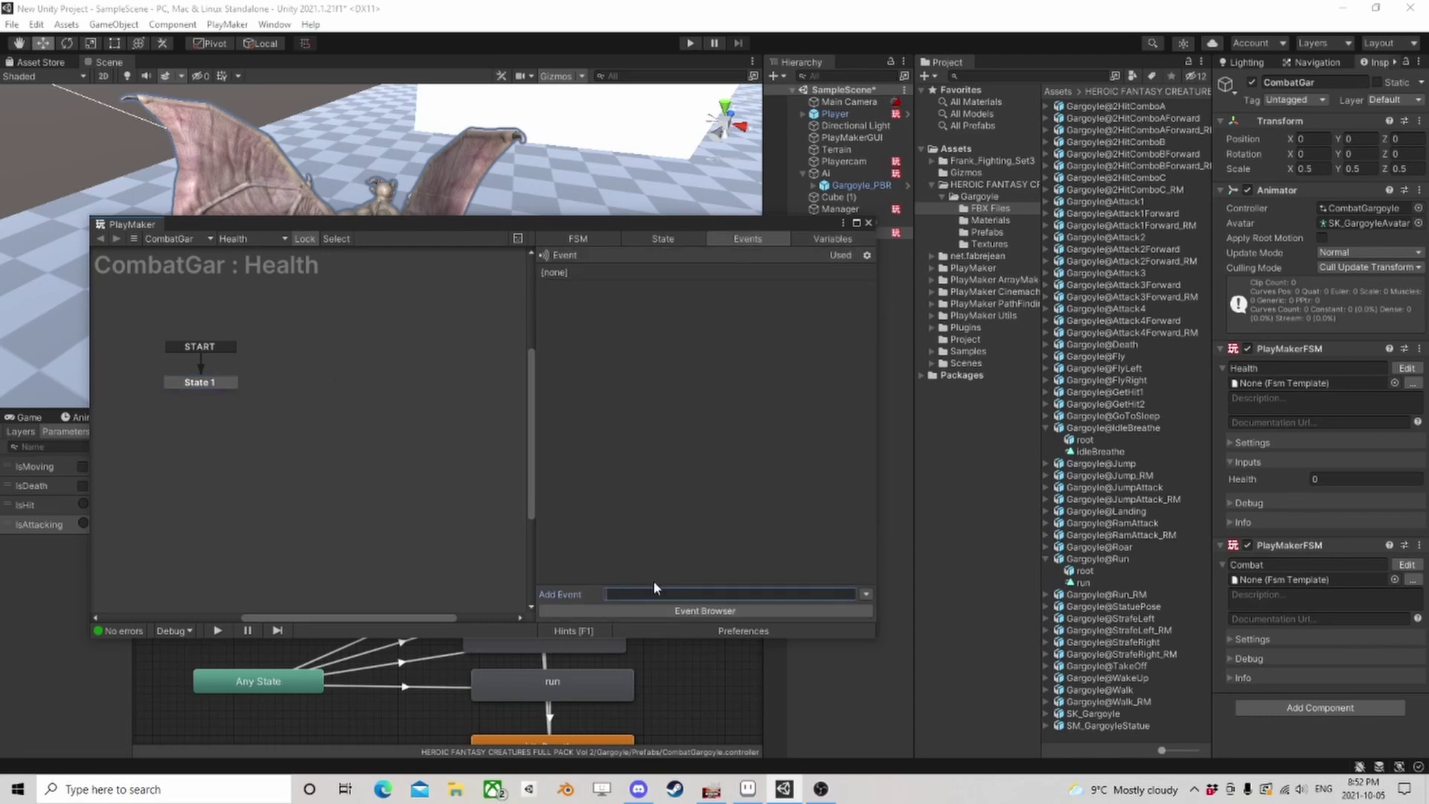
pyautogui.write('OnDamage')
pyautogui.press('Return')
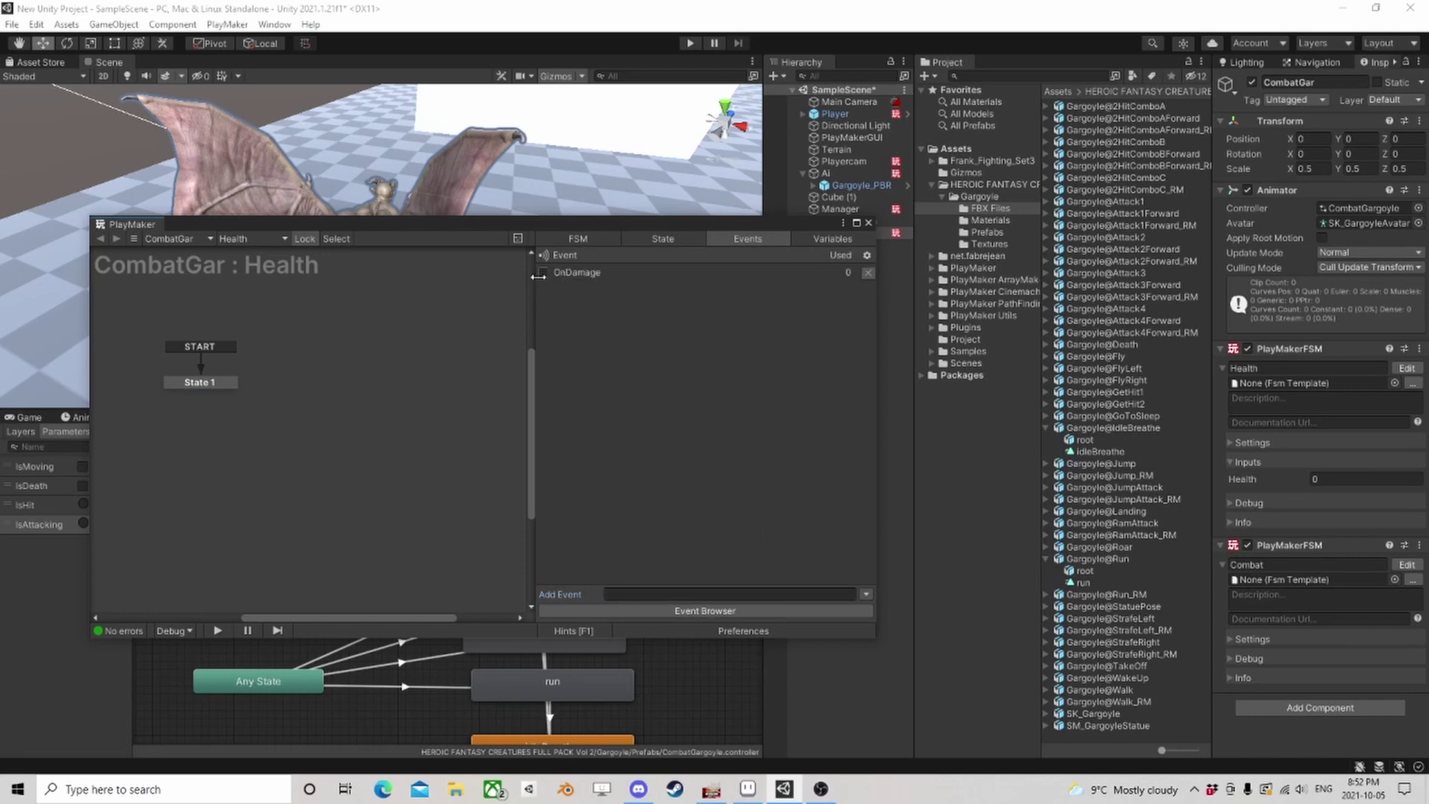
# Add a second state beside State 1 and give it a global transition on OnDamage.
pyautogui.rightClick(339, 368)
pyautogui.click(359, 377)
pyautogui.rightClick(381, 375)
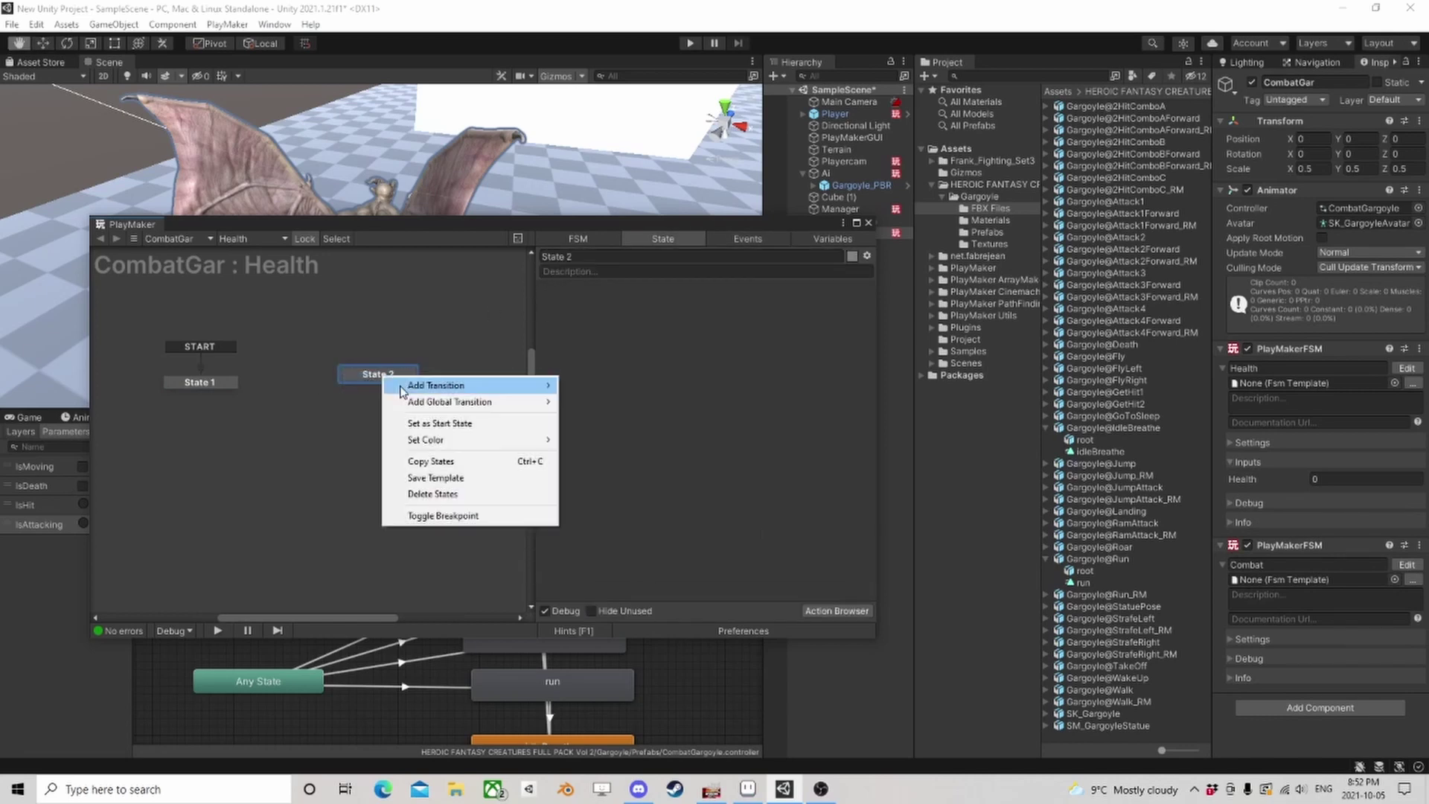
pyautogui.moveTo(534, 408)
pyautogui.click(603, 401)
pyautogui.moveTo(380, 376); pyautogui.dragTo(363, 381)
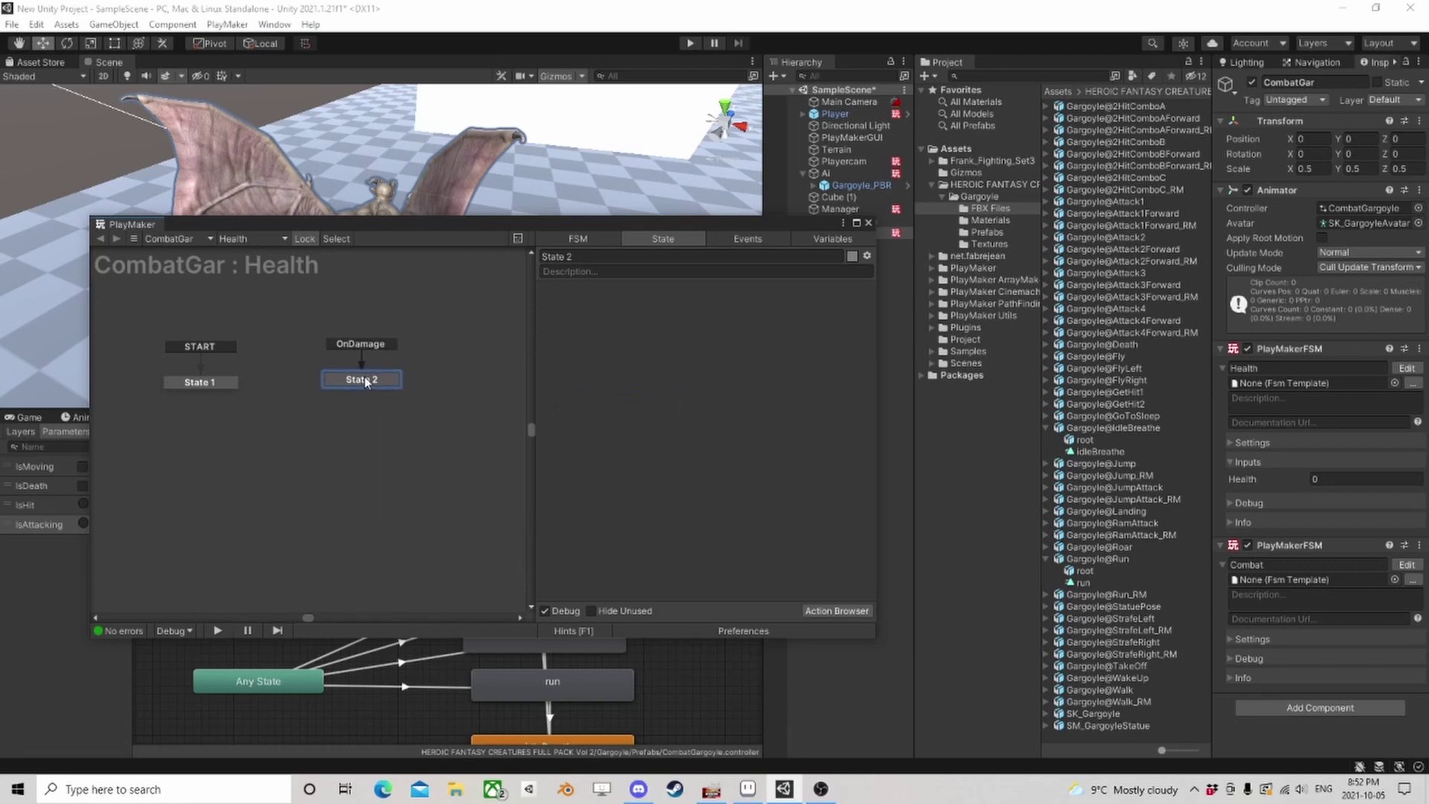
# Add a Get Event Int Data action to State 2 and store its data in a new variable named Damage.
pyautogui.click(836, 608)
pyautogui.write('get event')
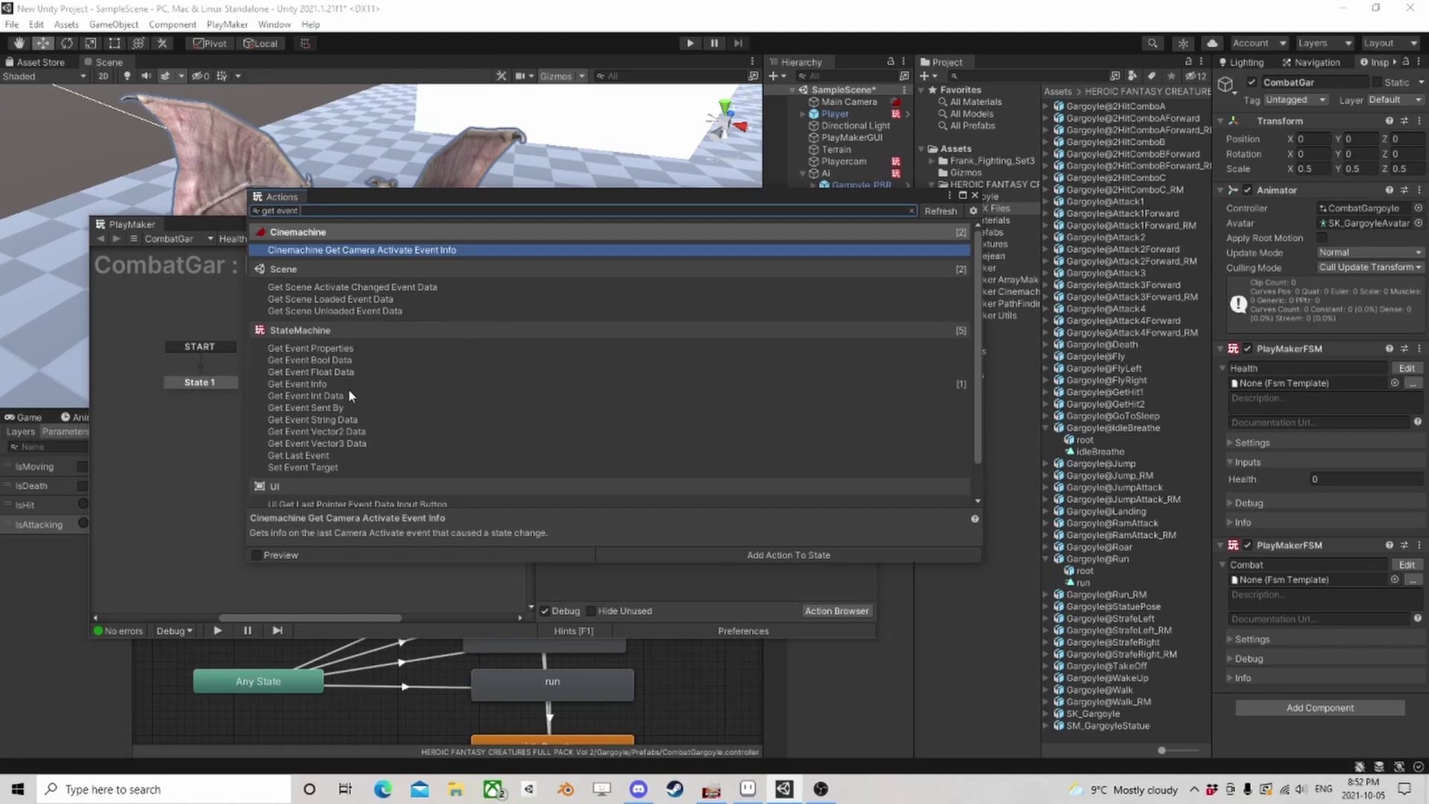
pyautogui.doubleClick(348, 393)
pyautogui.click(974, 196)
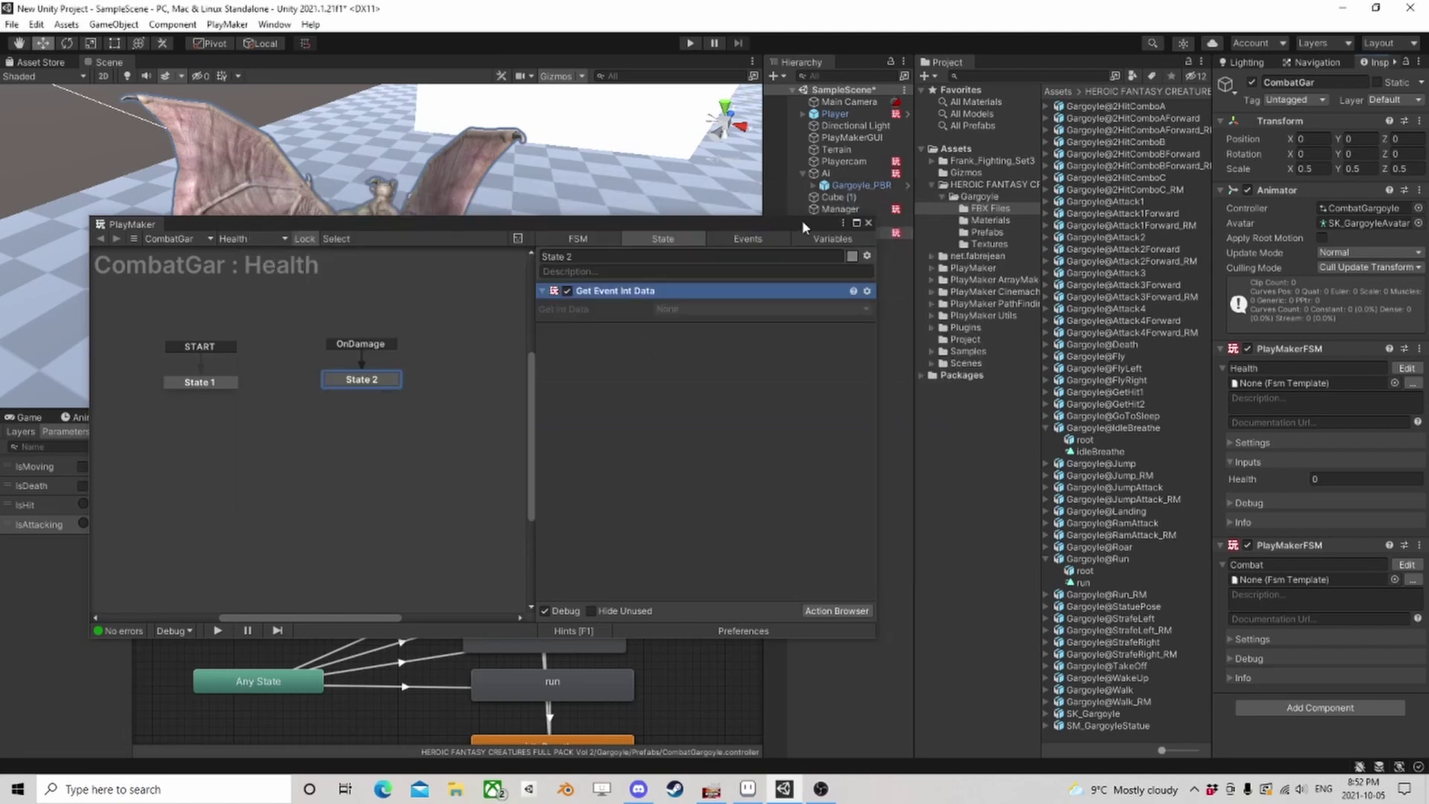
pyautogui.click(689, 309)
pyautogui.click(685, 360)
pyautogui.write('D')
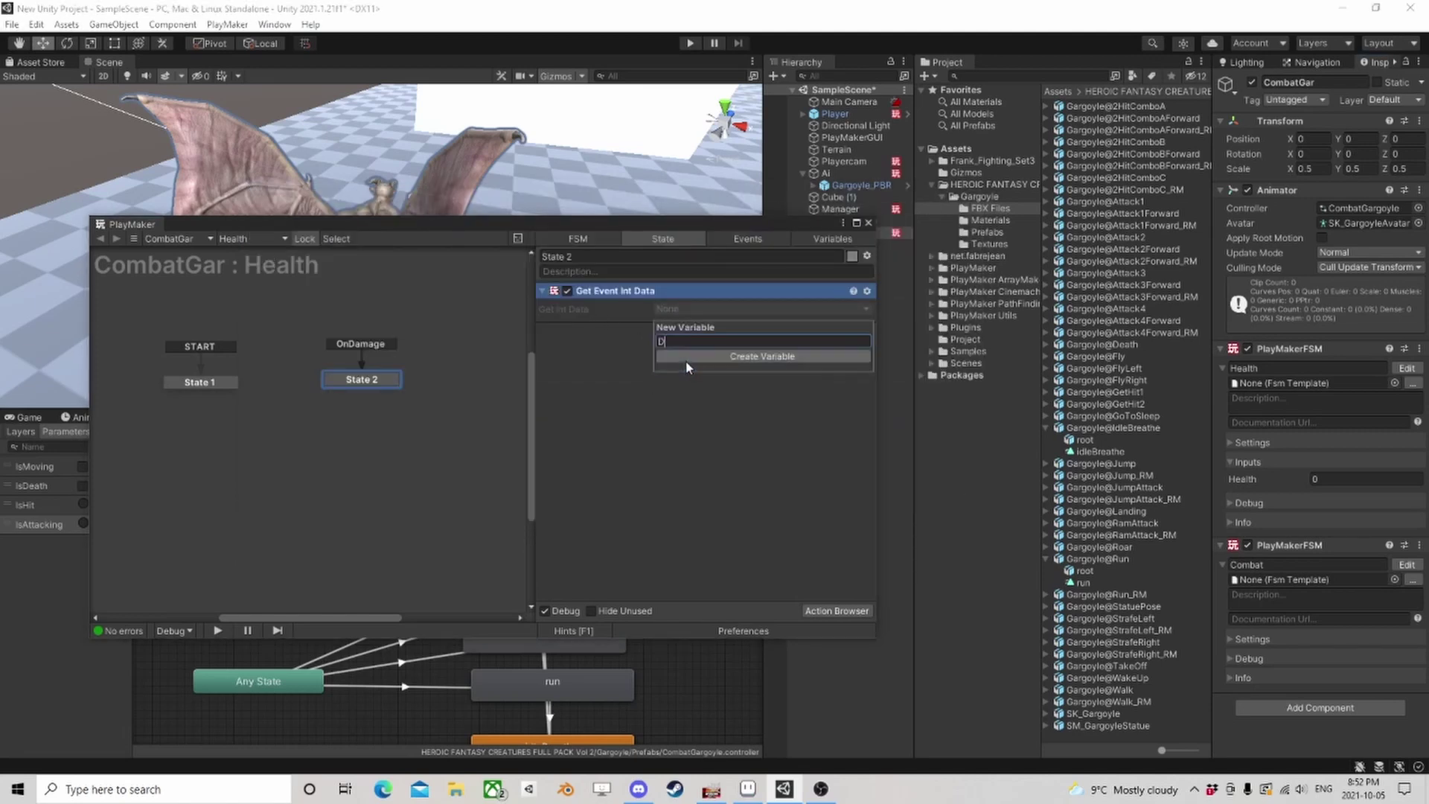
pyautogui.write('amage')
pyautogui.click(685, 357)
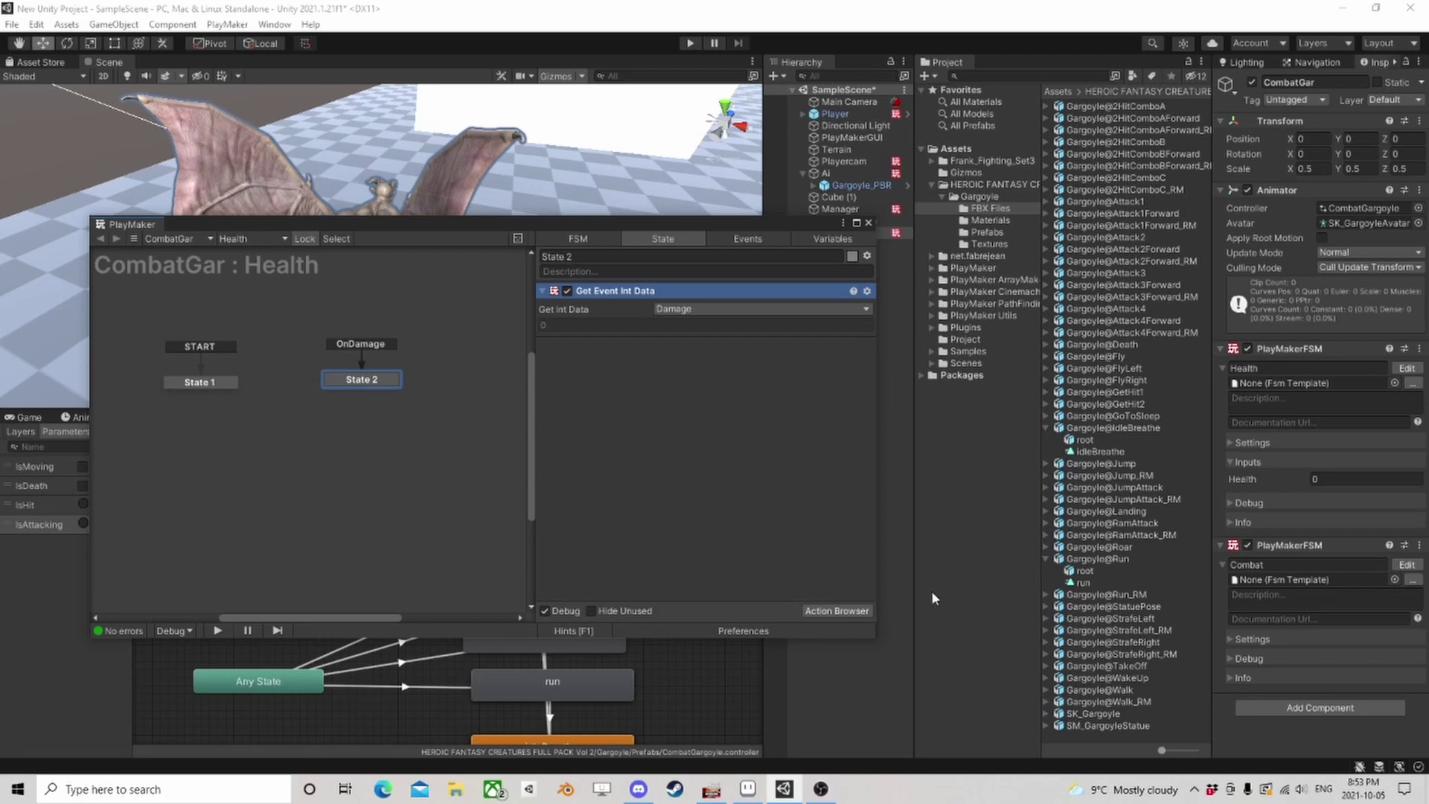
# Add an Int Subtract action to State 2 and place it below Get Event Int Data.
pyautogui.click(832, 610)
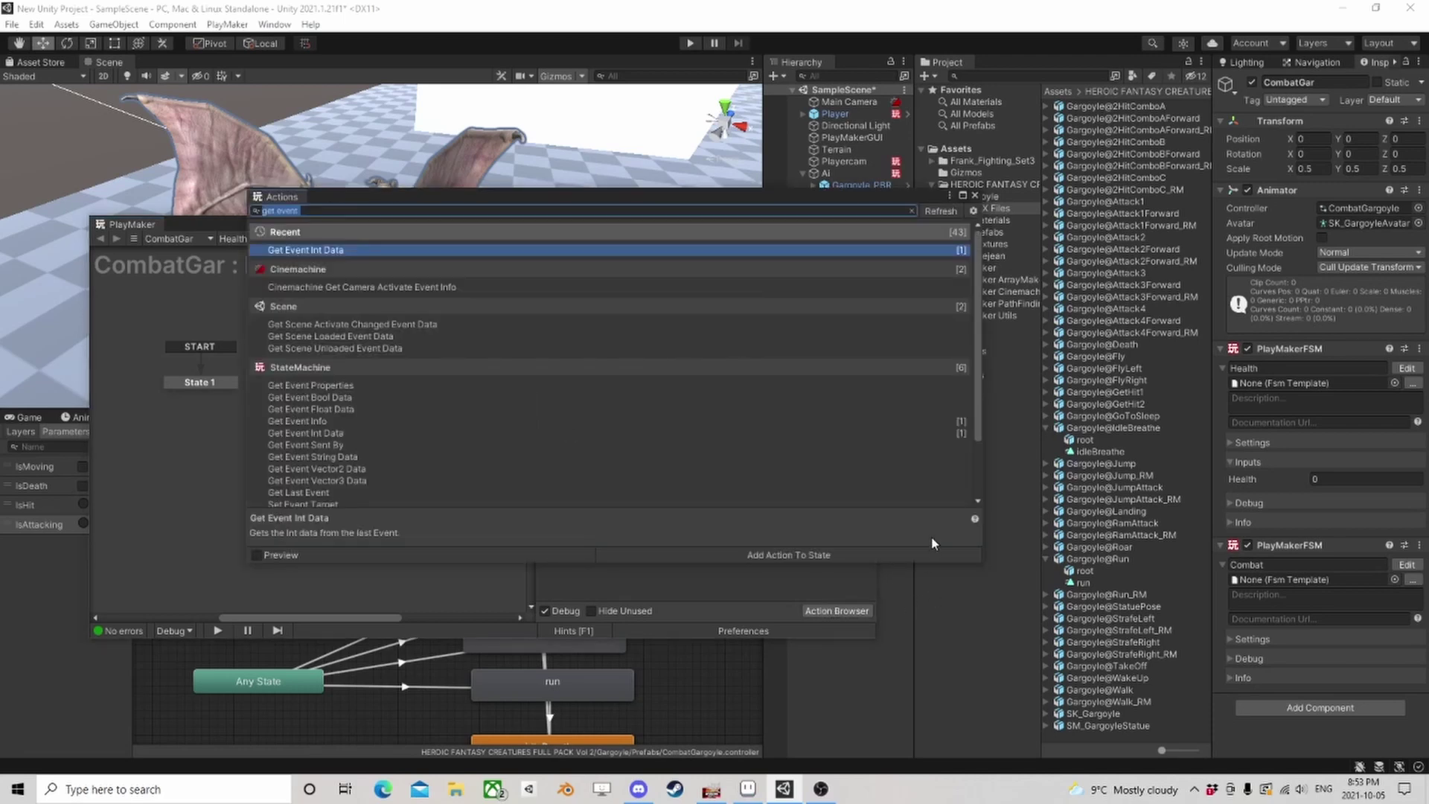
pyautogui.write('int sub')
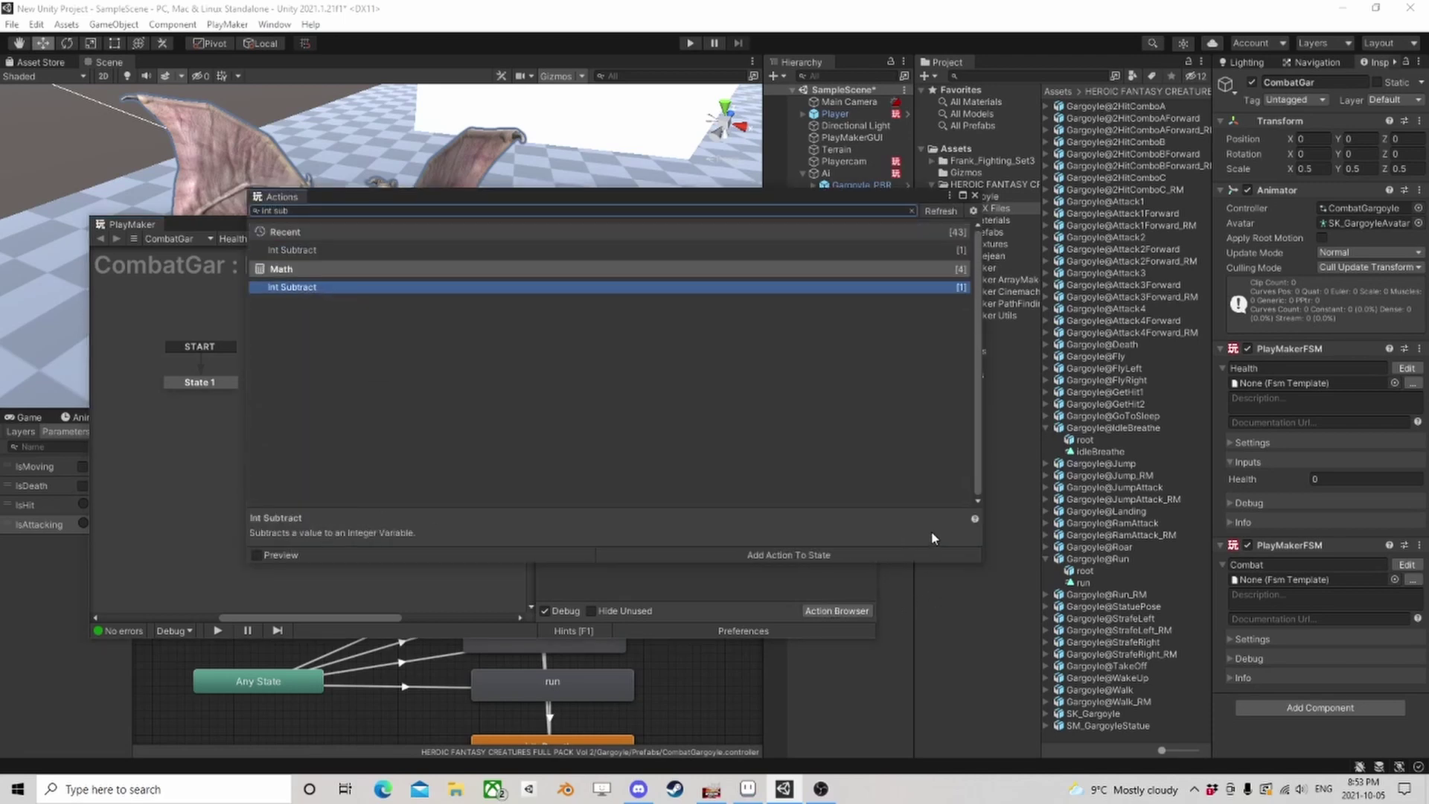
pyautogui.press('Return')
pyautogui.click(974, 196)
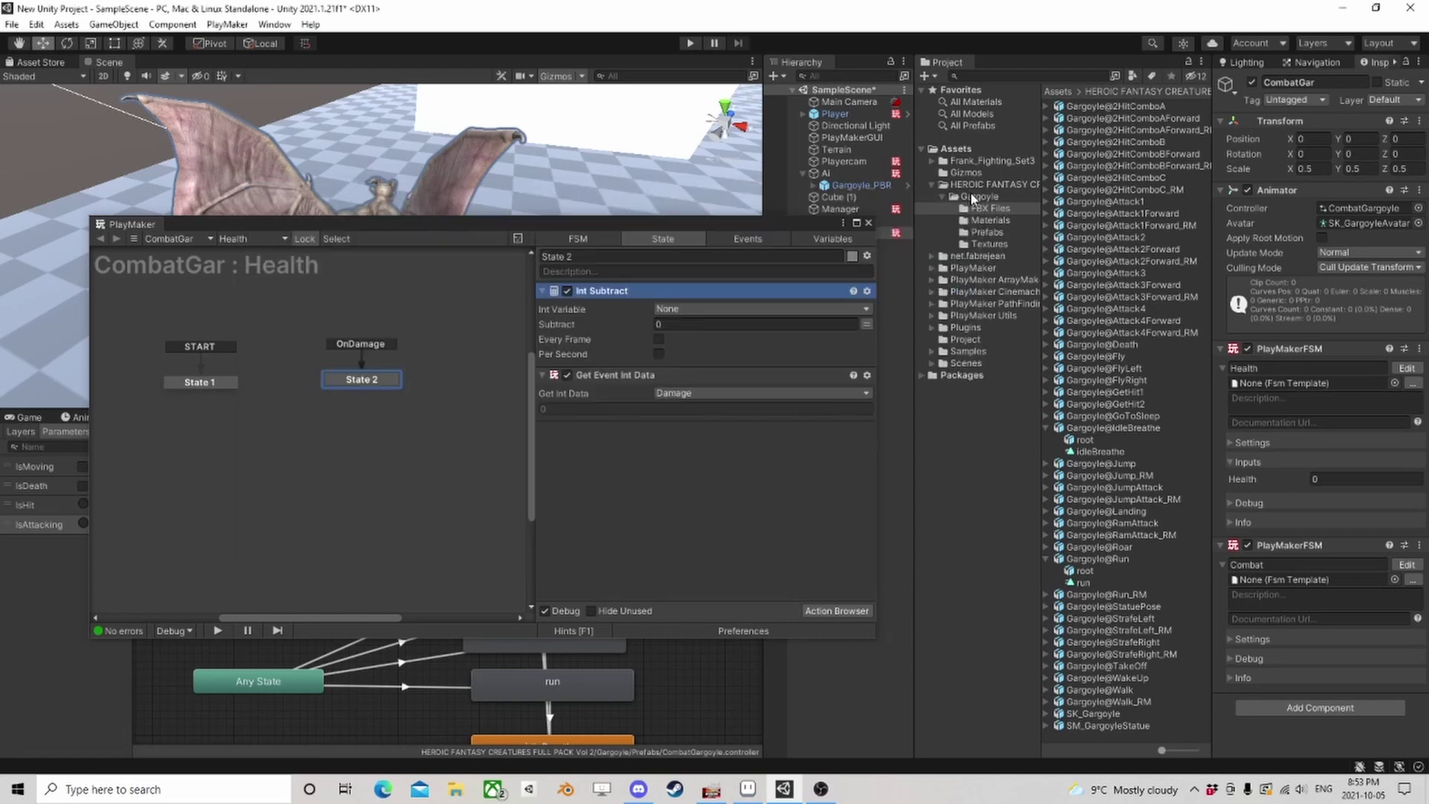
pyautogui.moveTo(607, 296); pyautogui.dragTo(655, 374)
# Configure the Int Subtract action to subtract the Damage variable from the Health variable.
pyautogui.click(680, 378)
pyautogui.click(681, 365)
pyautogui.click(702, 412)
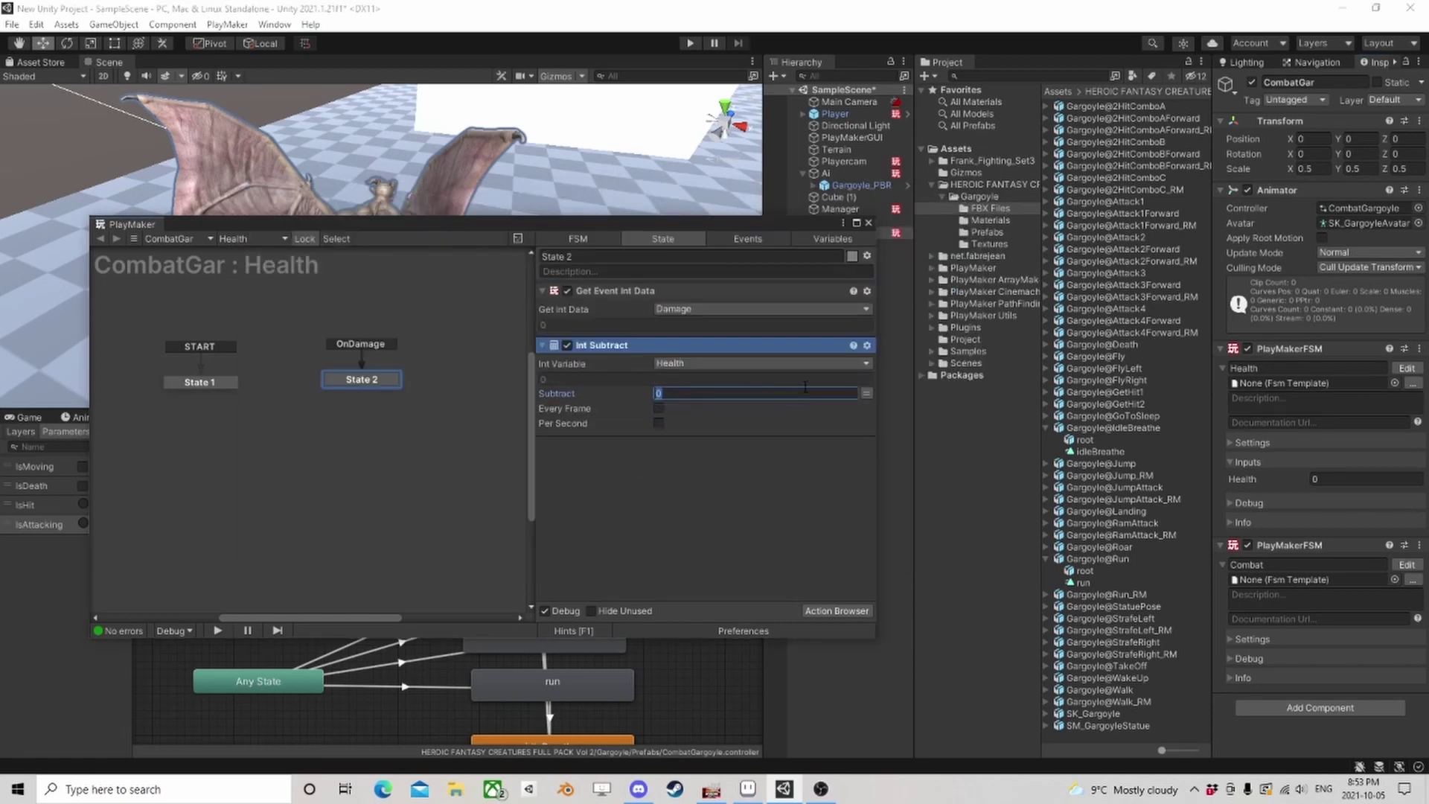
pyautogui.click(865, 394)
pyautogui.click(744, 393)
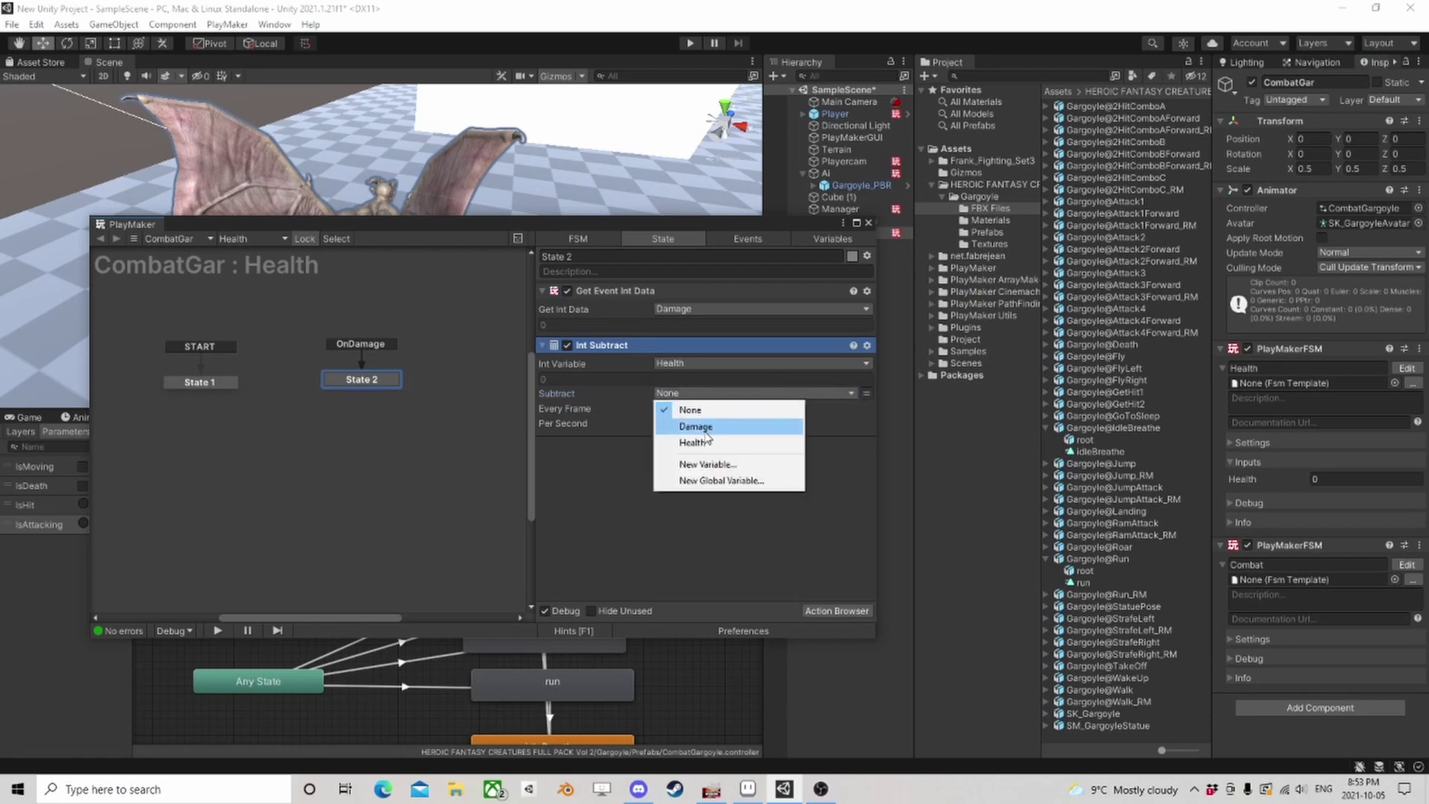
pyautogui.click(703, 427)
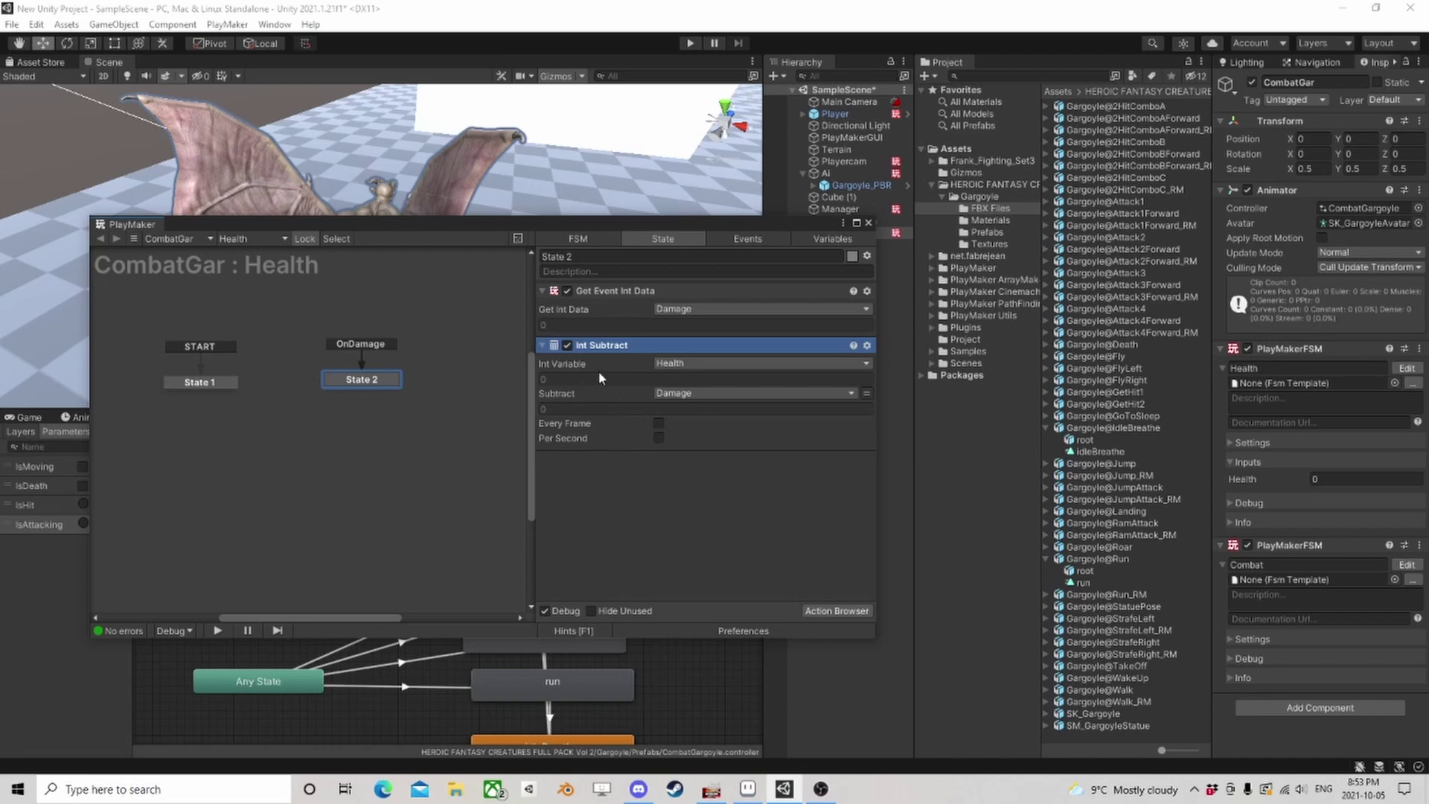
# Add an Int Compare action to State 2 and place it last in the action list.
pyautogui.click(850, 608)
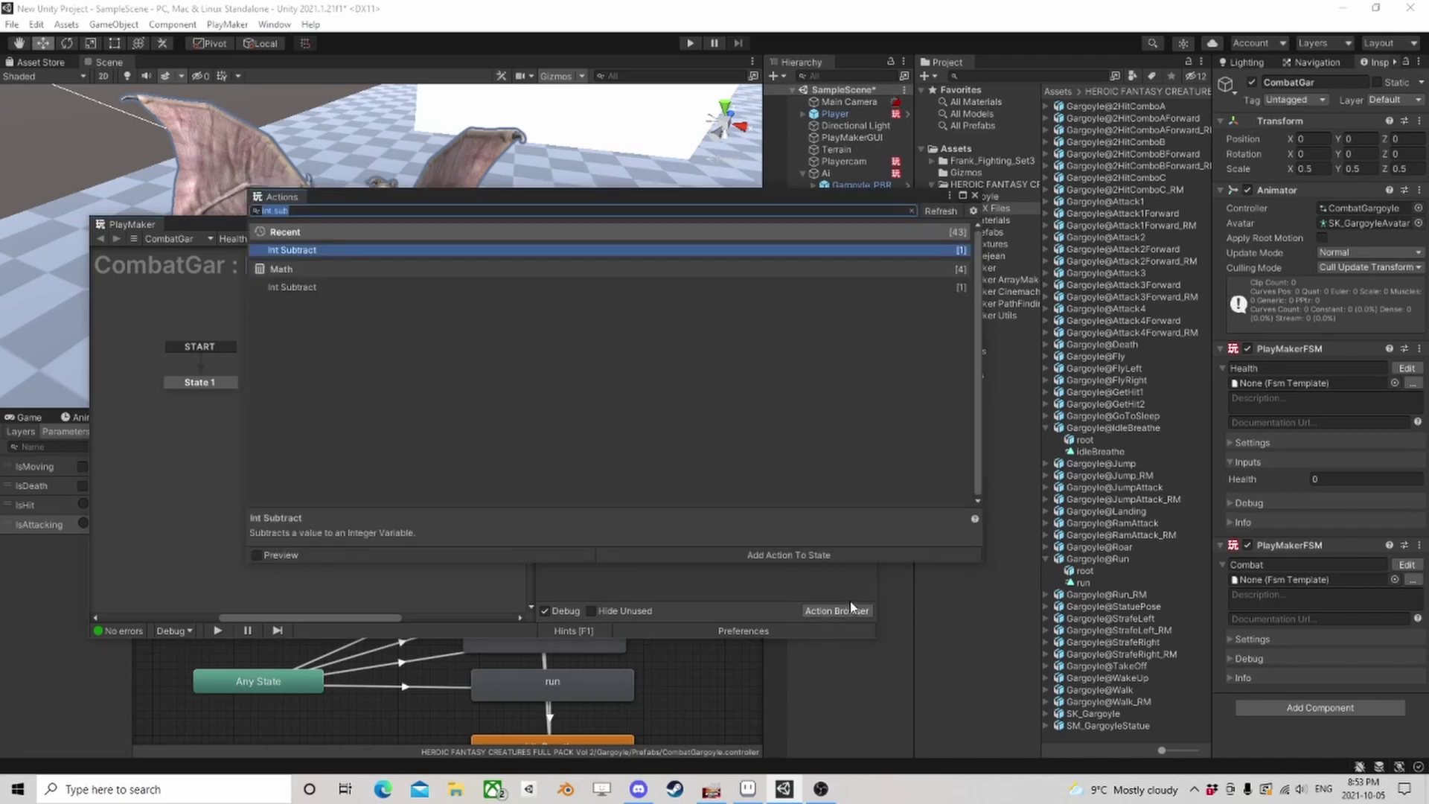
pyautogui.write('com')
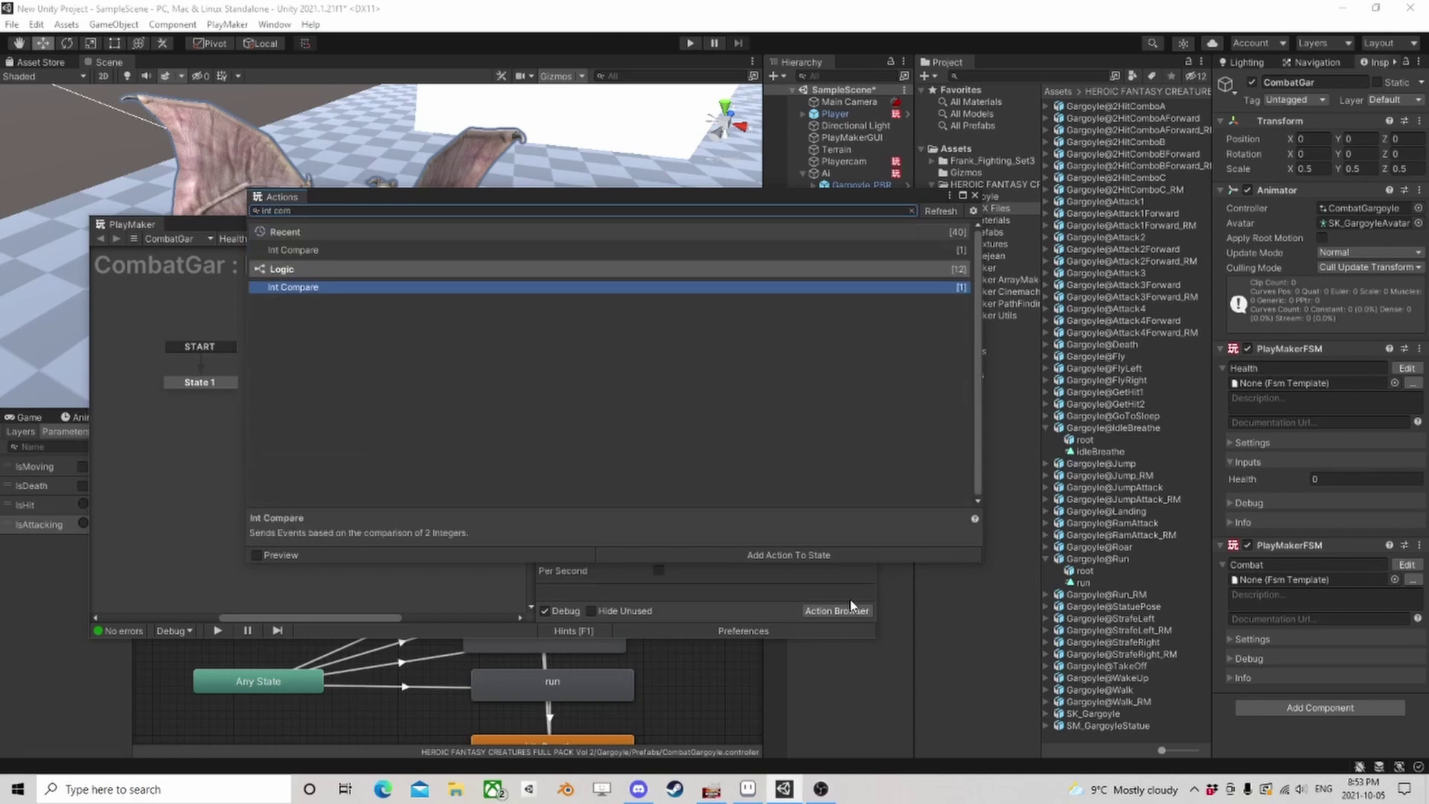
pyautogui.click(975, 196)
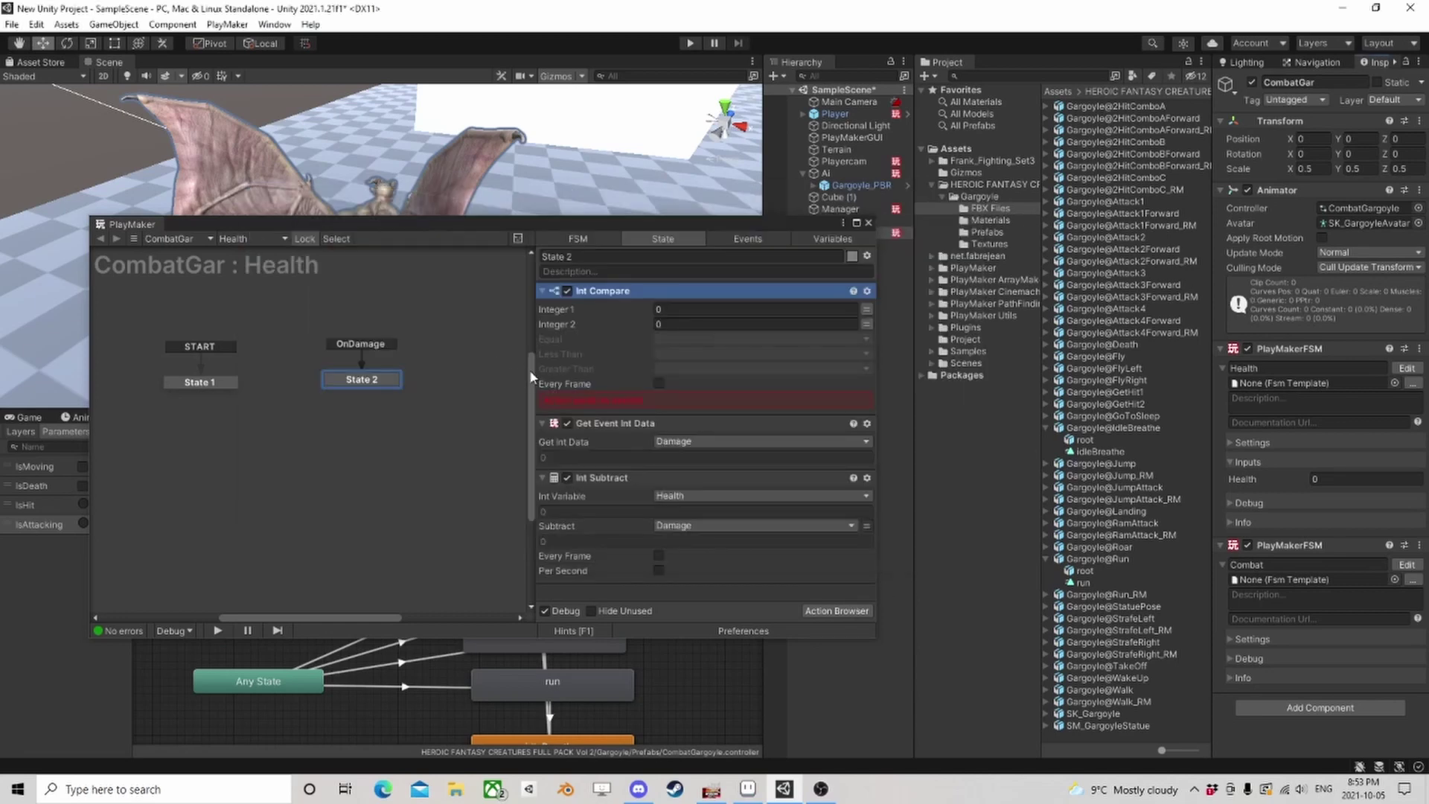
pyautogui.rightClick(636, 297)
pyautogui.click(692, 519)
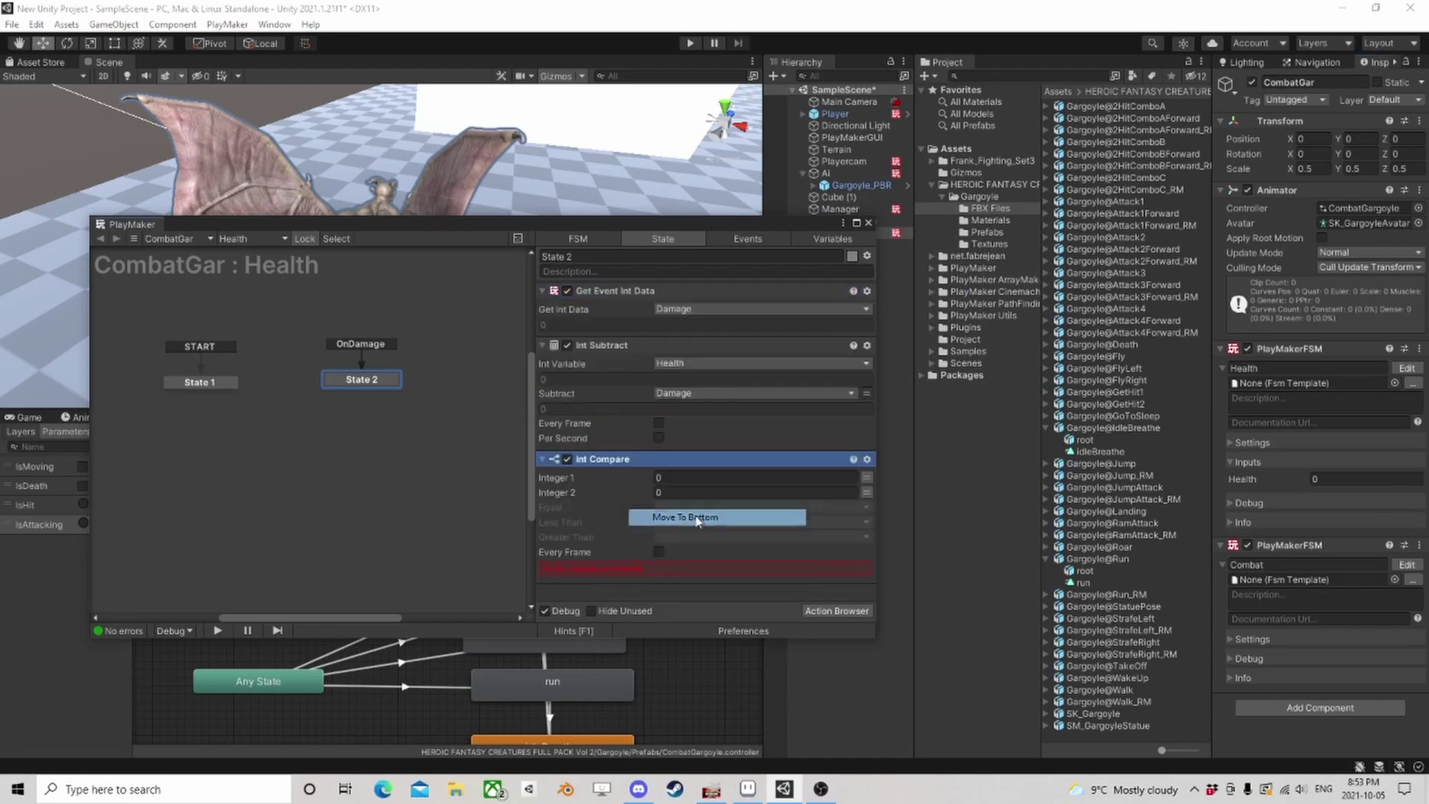
# Set Int Compare's Integer 1 to Health and send a new Death event for both Equal and Less Than.
pyautogui.click(867, 480)
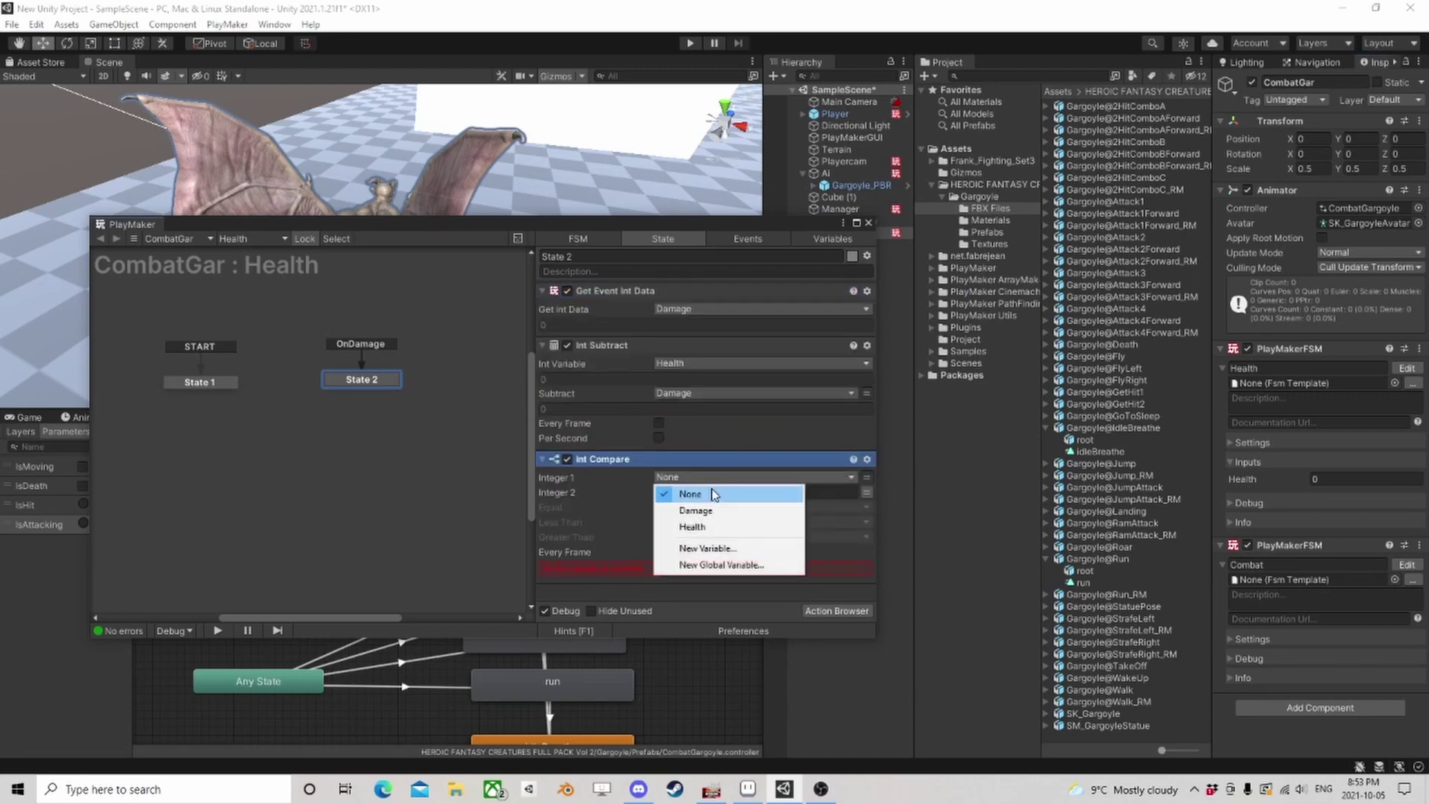
pyautogui.click(673, 526)
pyautogui.click(674, 525)
pyautogui.click(689, 630)
pyautogui.write('Deat')
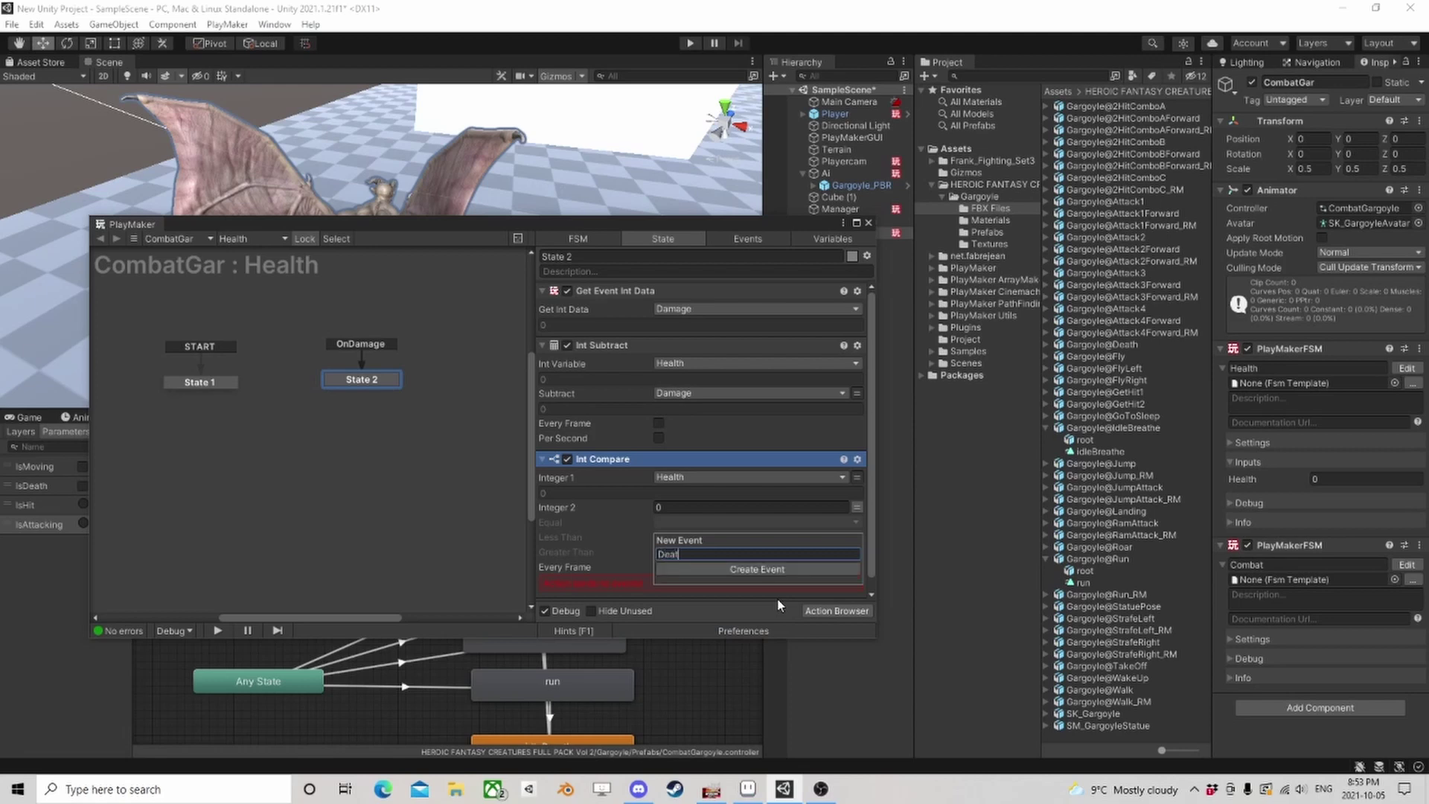
pyautogui.write('h')
pyautogui.press('Return')
pyautogui.click(673, 537)
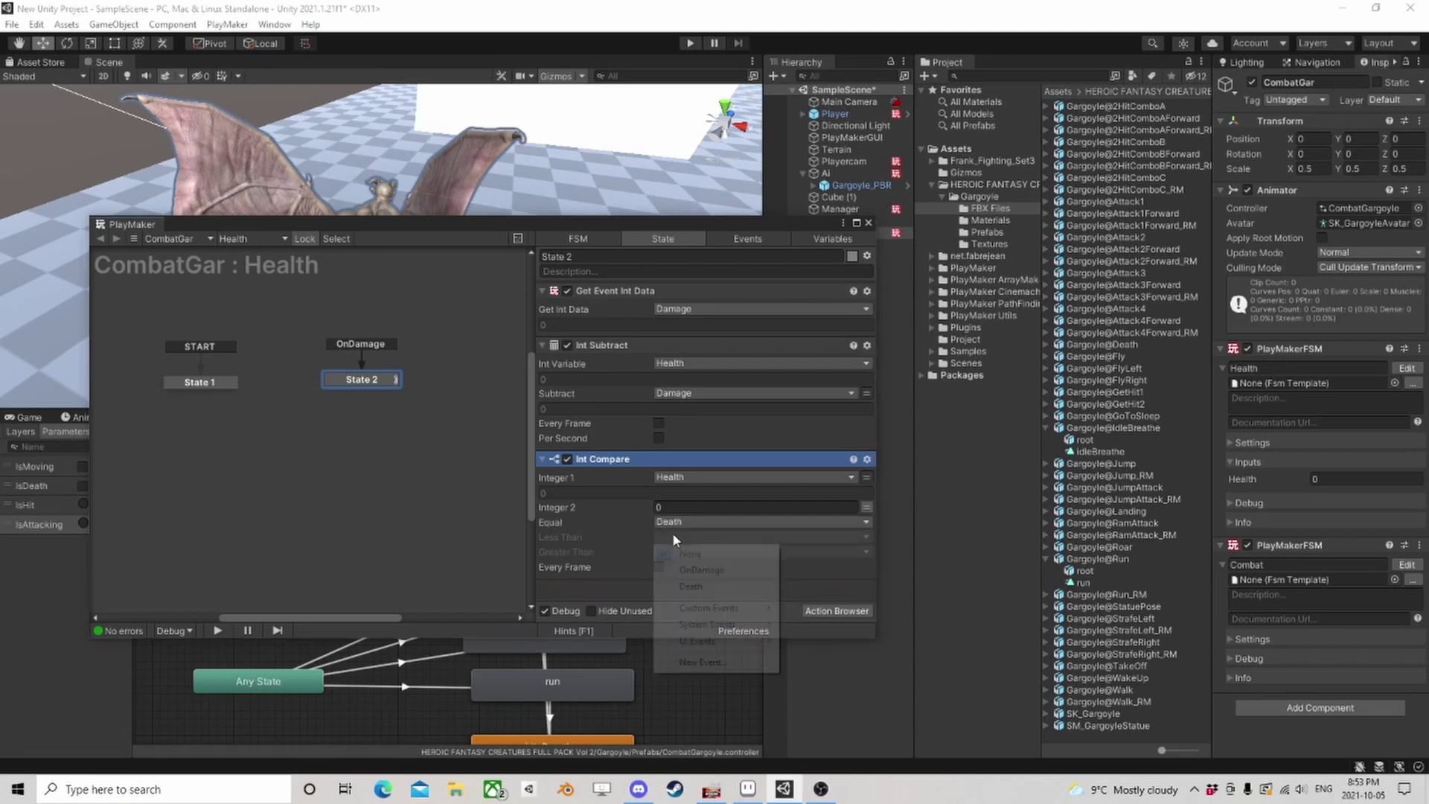
pyautogui.click(695, 585)
# Create an event named Alive as the Greater Than result of the Int Compare action.
pyautogui.click(688, 554)
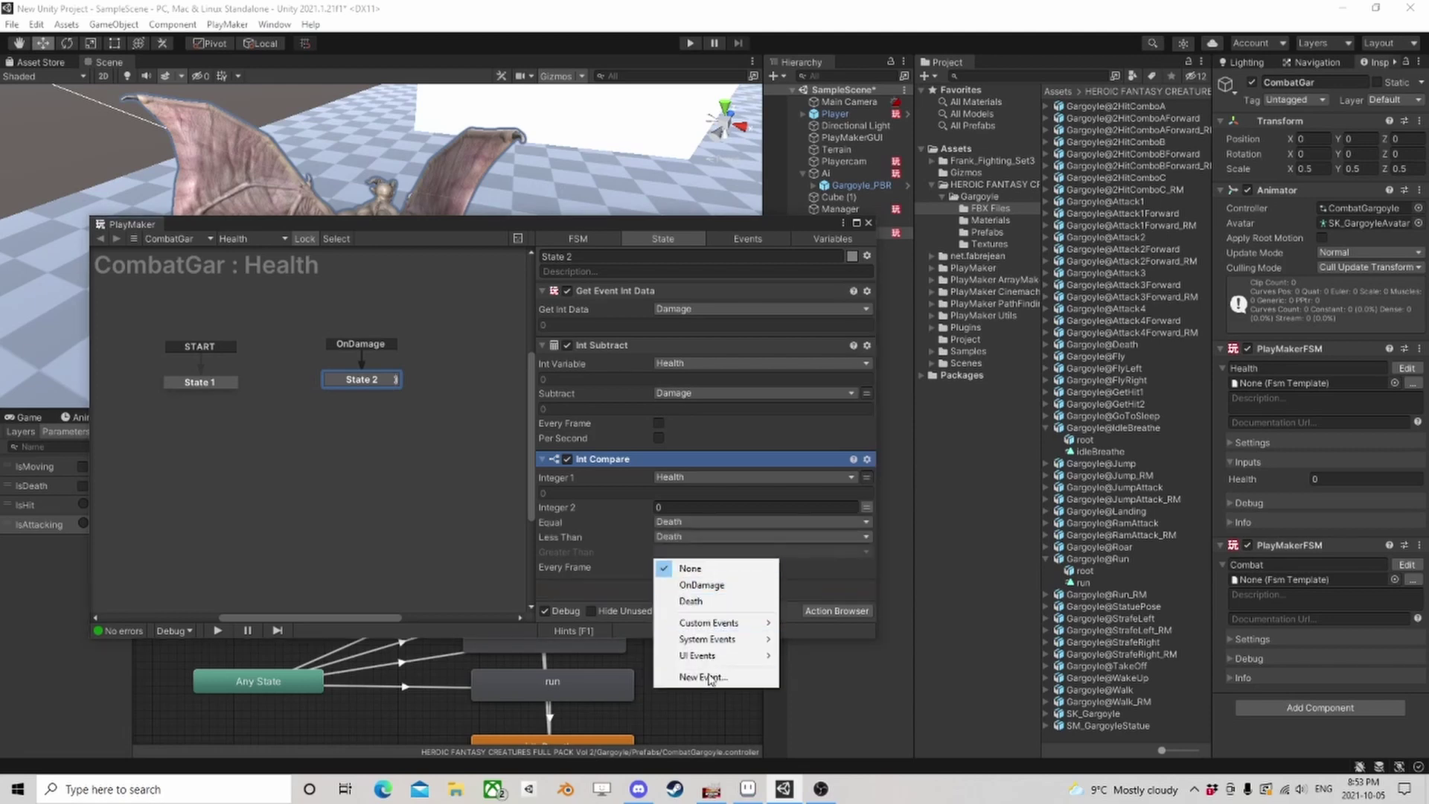
pyautogui.click(686, 674)
pyautogui.write('Allve')
pyautogui.press('Return')
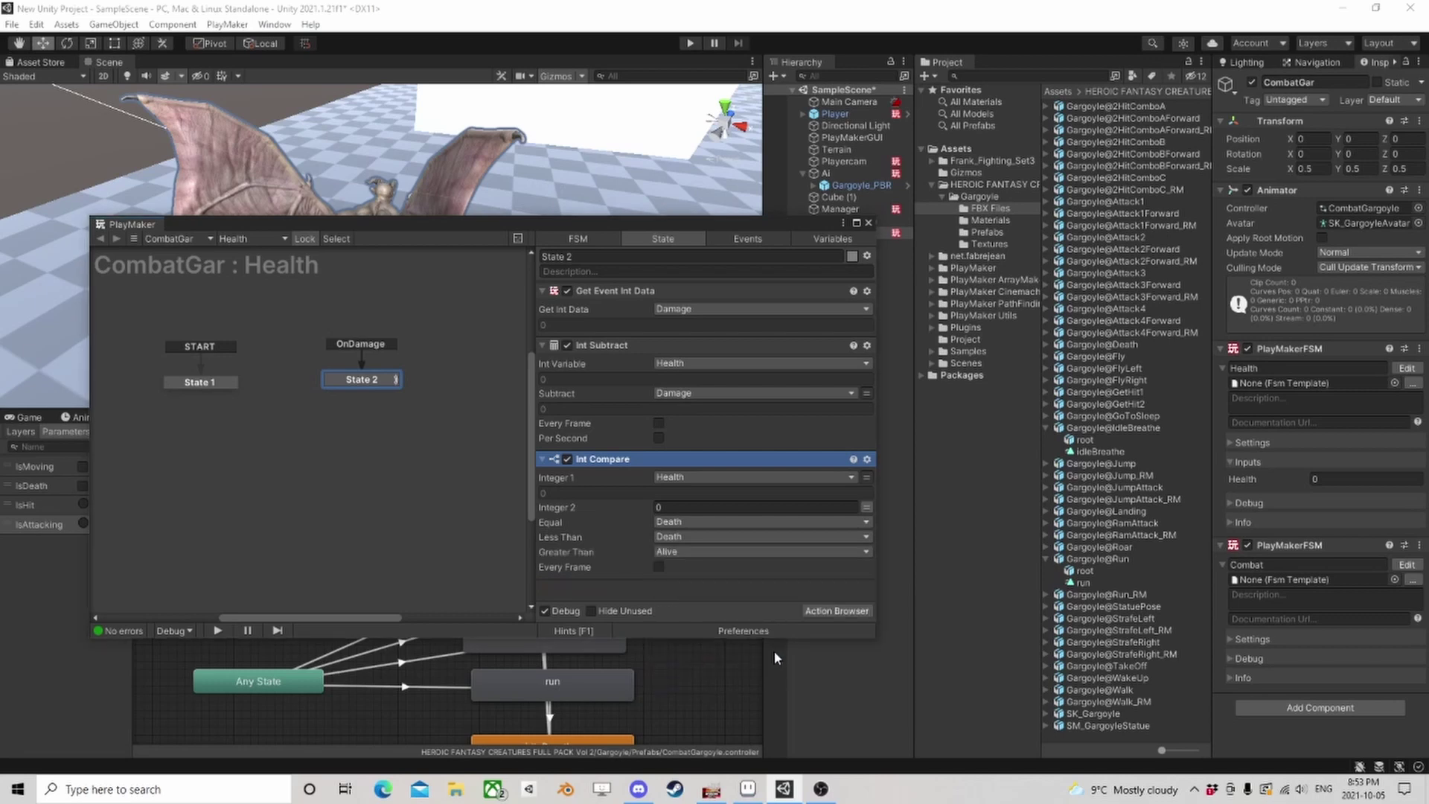
# Add Death and Alive transitions to State 2 of the Health FSM.
pyautogui.rightClick(352, 381)
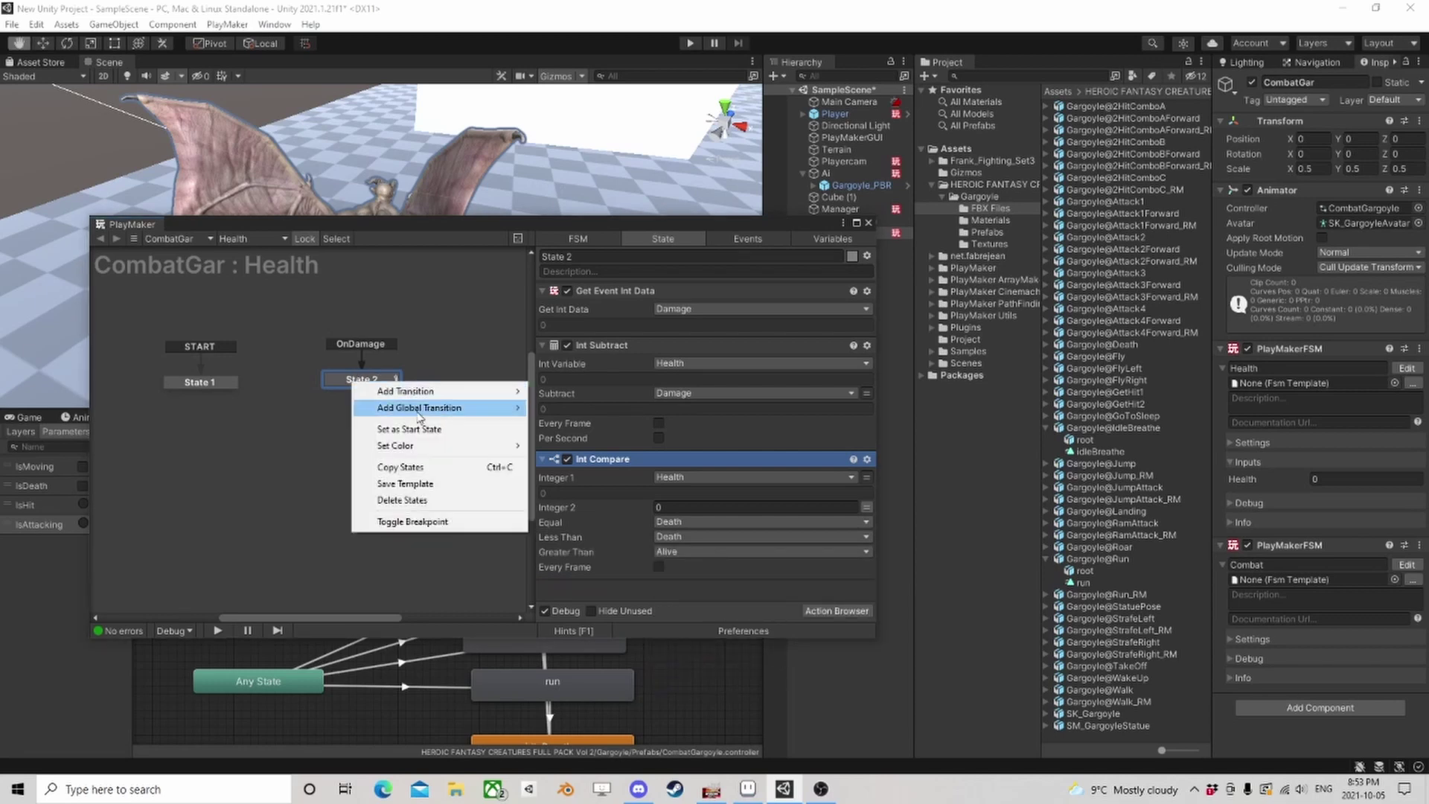
pyautogui.moveTo(432, 391)
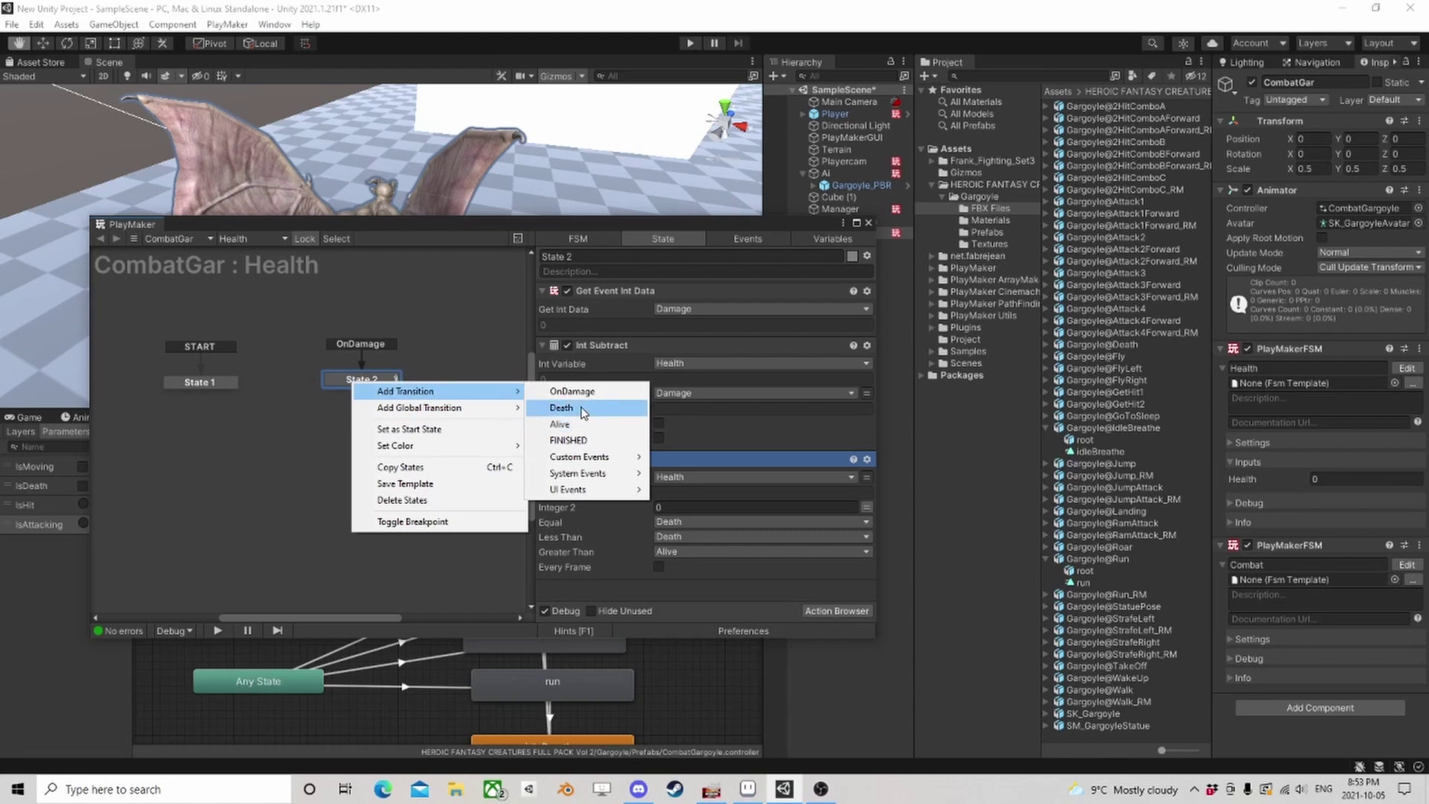
pyautogui.click(567, 408)
pyautogui.rightClick(370, 381)
pyautogui.click(577, 420)
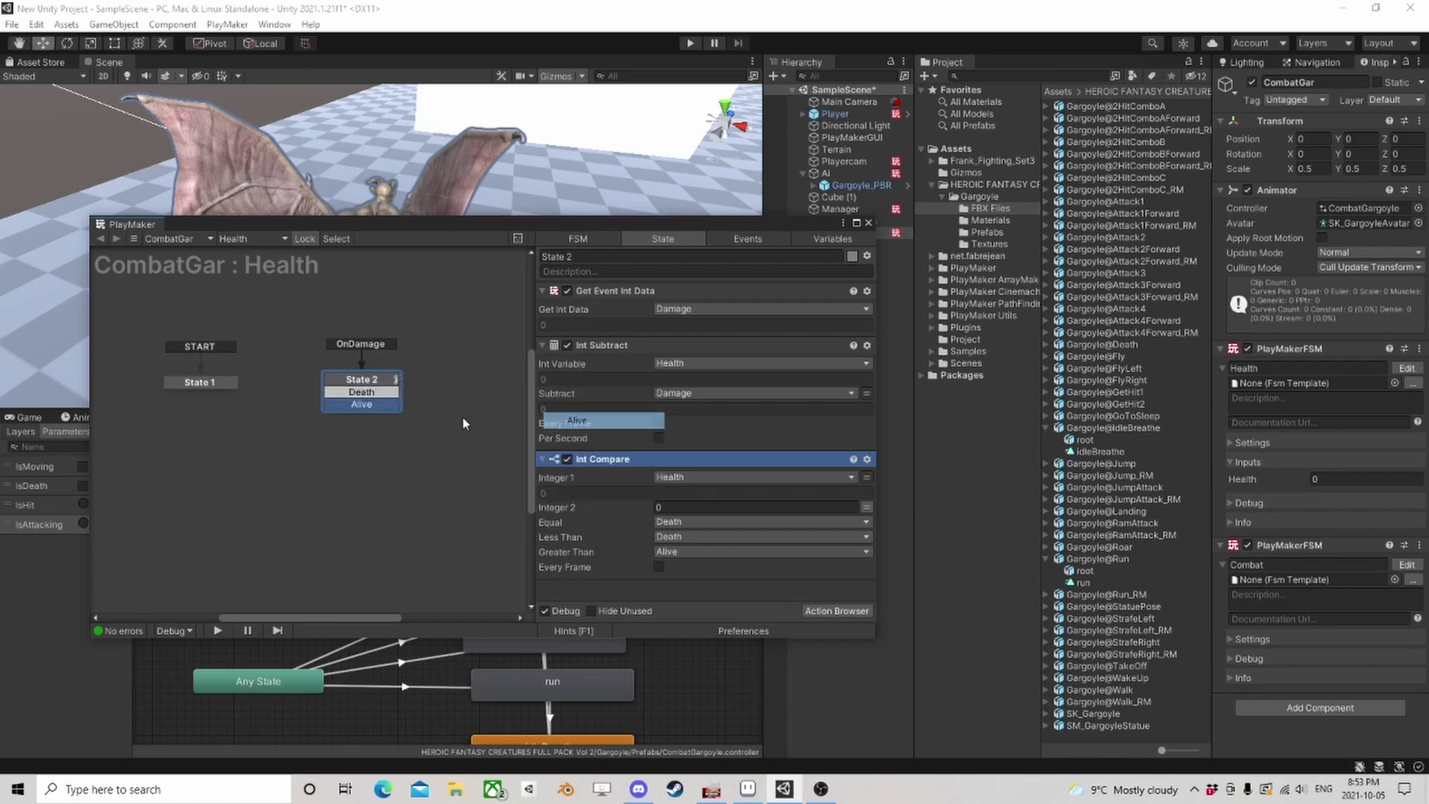
# Link State 2's Death transition to a new State 3 and its Alive transition to a new State 4.
pyautogui.moveTo(362, 404); pyautogui.dragTo(273, 427)
pyautogui.moveTo(364, 410); pyautogui.dragTo(459, 430)
pyautogui.moveTo(295, 436); pyautogui.dragTo(268, 447)
# Add a Set Animator Bool action to State 3.
pyautogui.click(854, 615)
pyautogui.write('set animat')
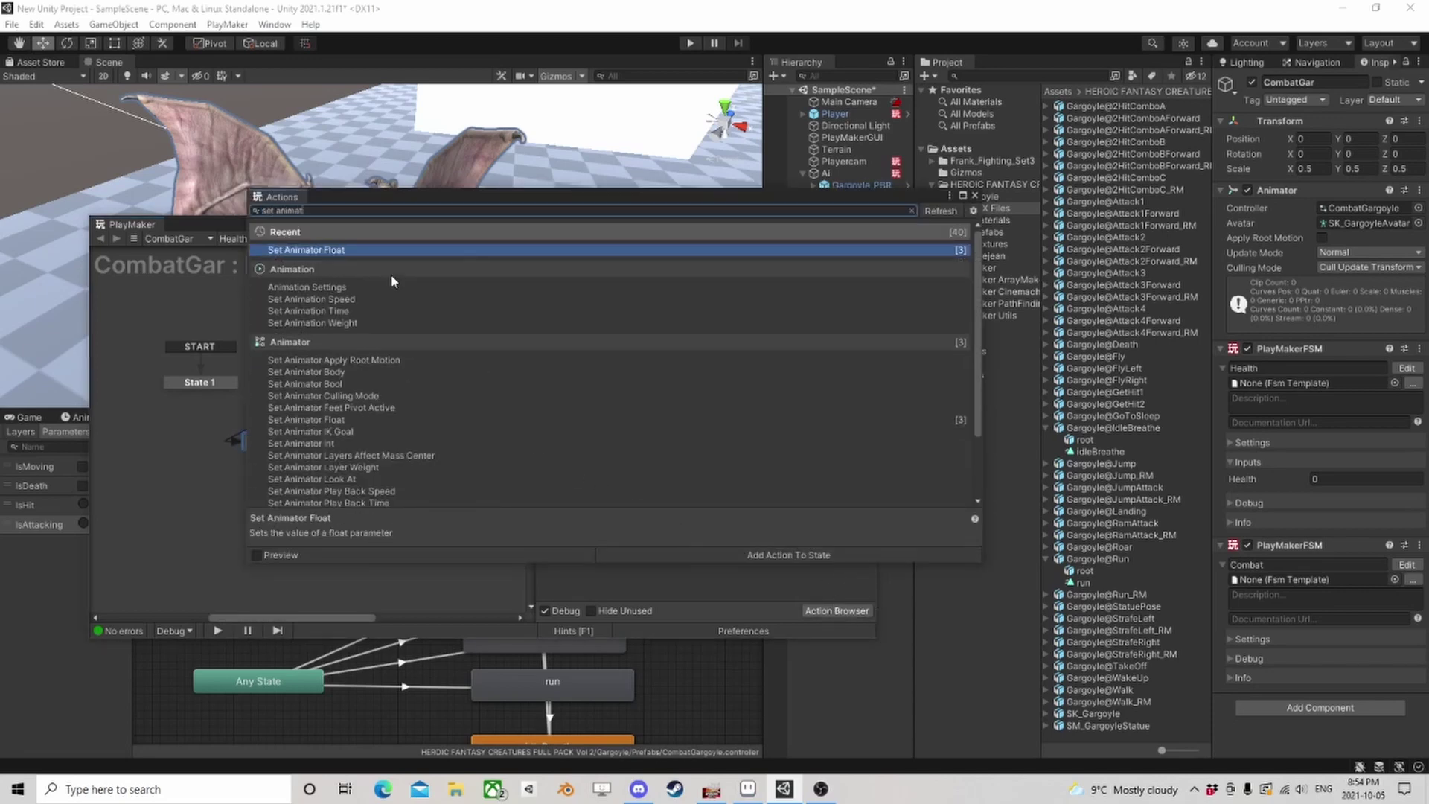
pyautogui.doubleClick(333, 385)
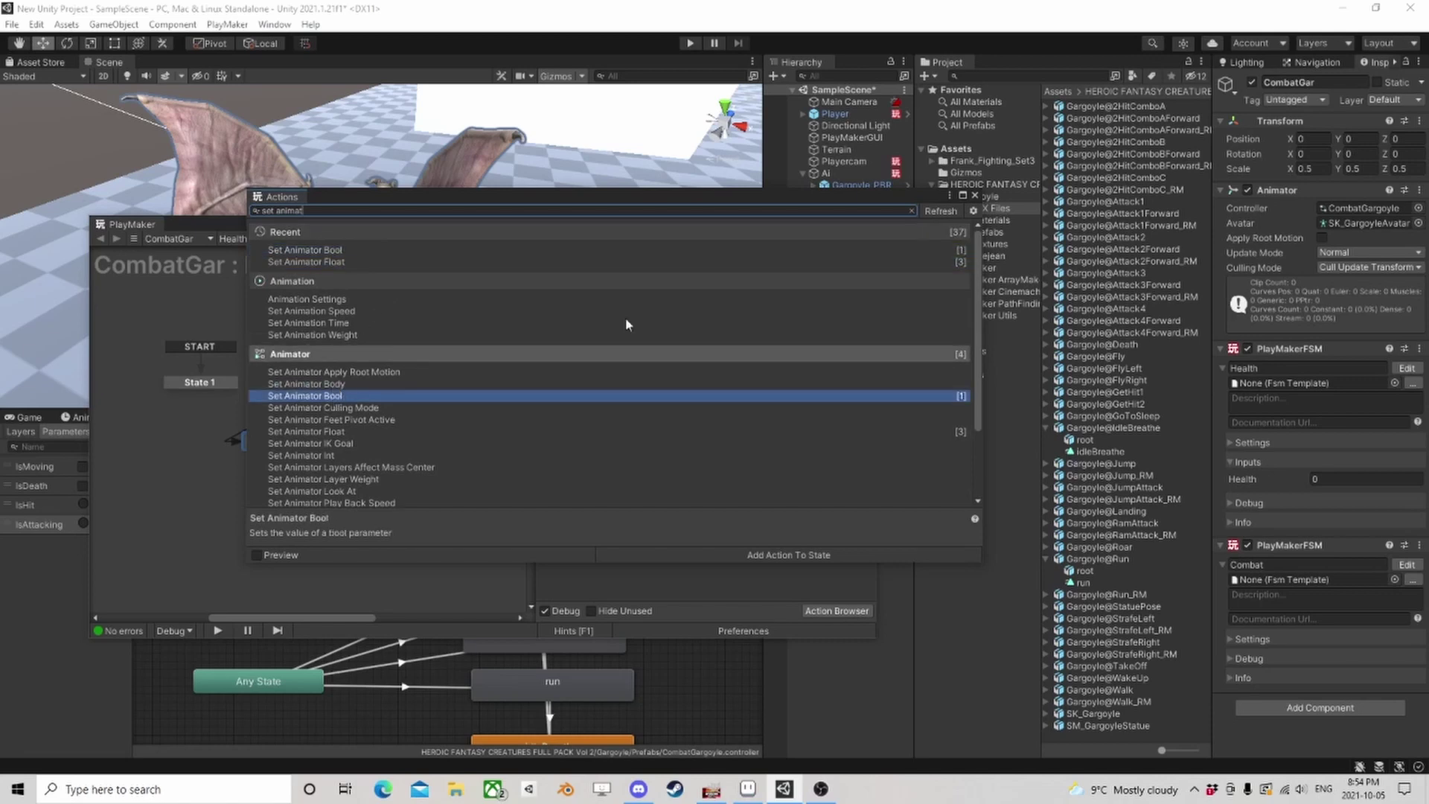
pyautogui.click(975, 196)
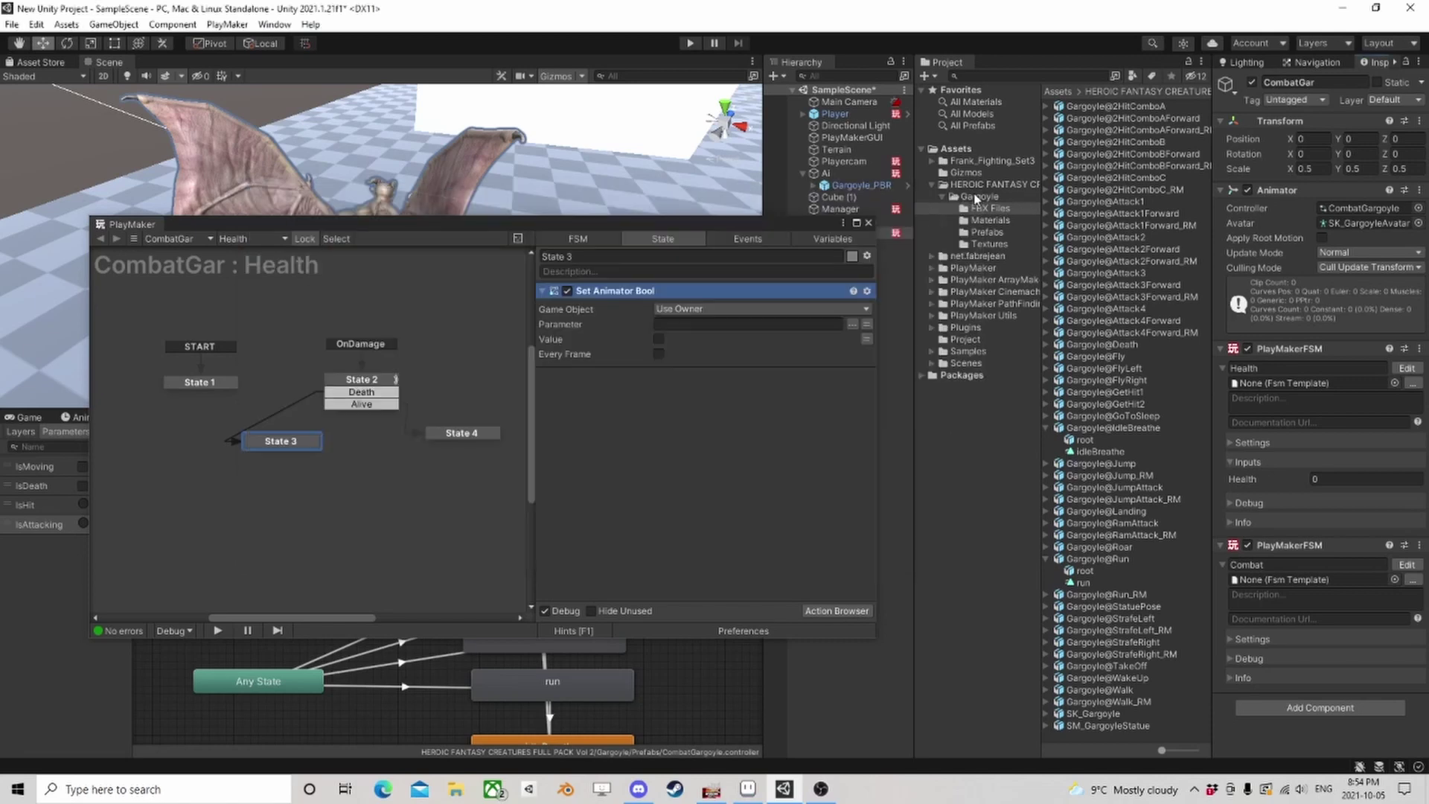
# Set State 3's Set Animator Bool parameter to IsDeath and enable its Value.
pyautogui.click(852, 324)
pyautogui.click(781, 395)
pyautogui.moveTo(800, 231); pyautogui.dragTo(757, 273)
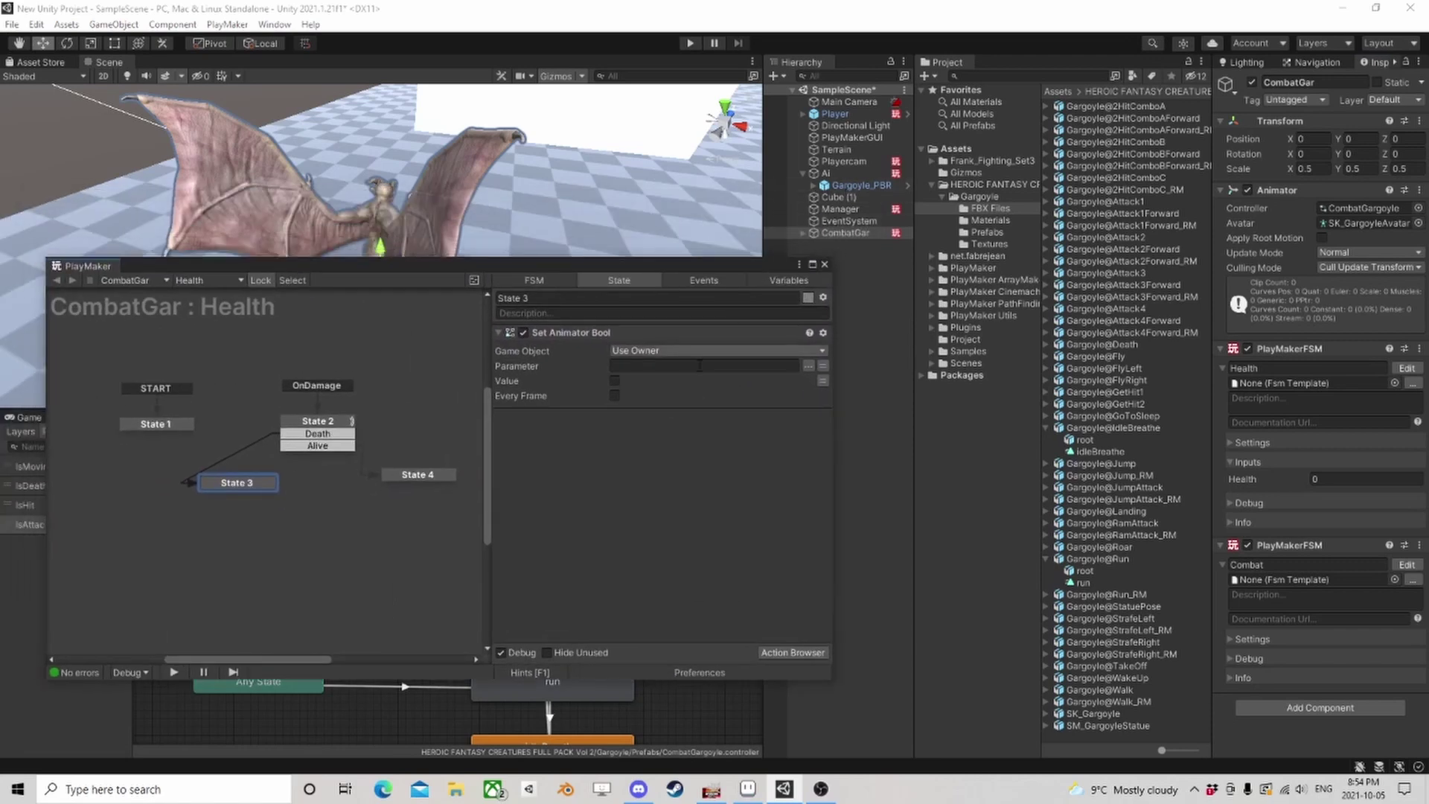
pyautogui.click(809, 366)
pyautogui.click(849, 389)
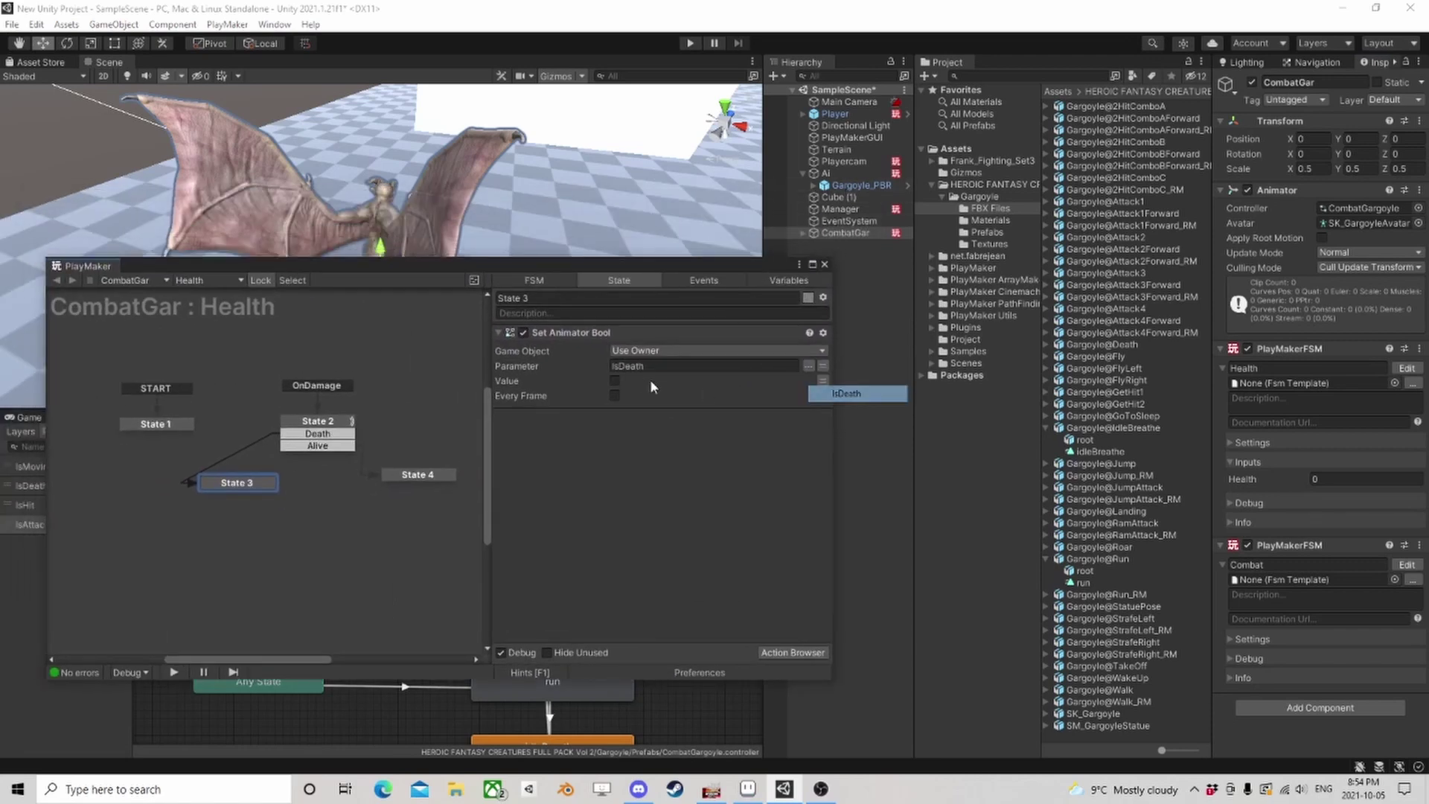
pyautogui.click(614, 381)
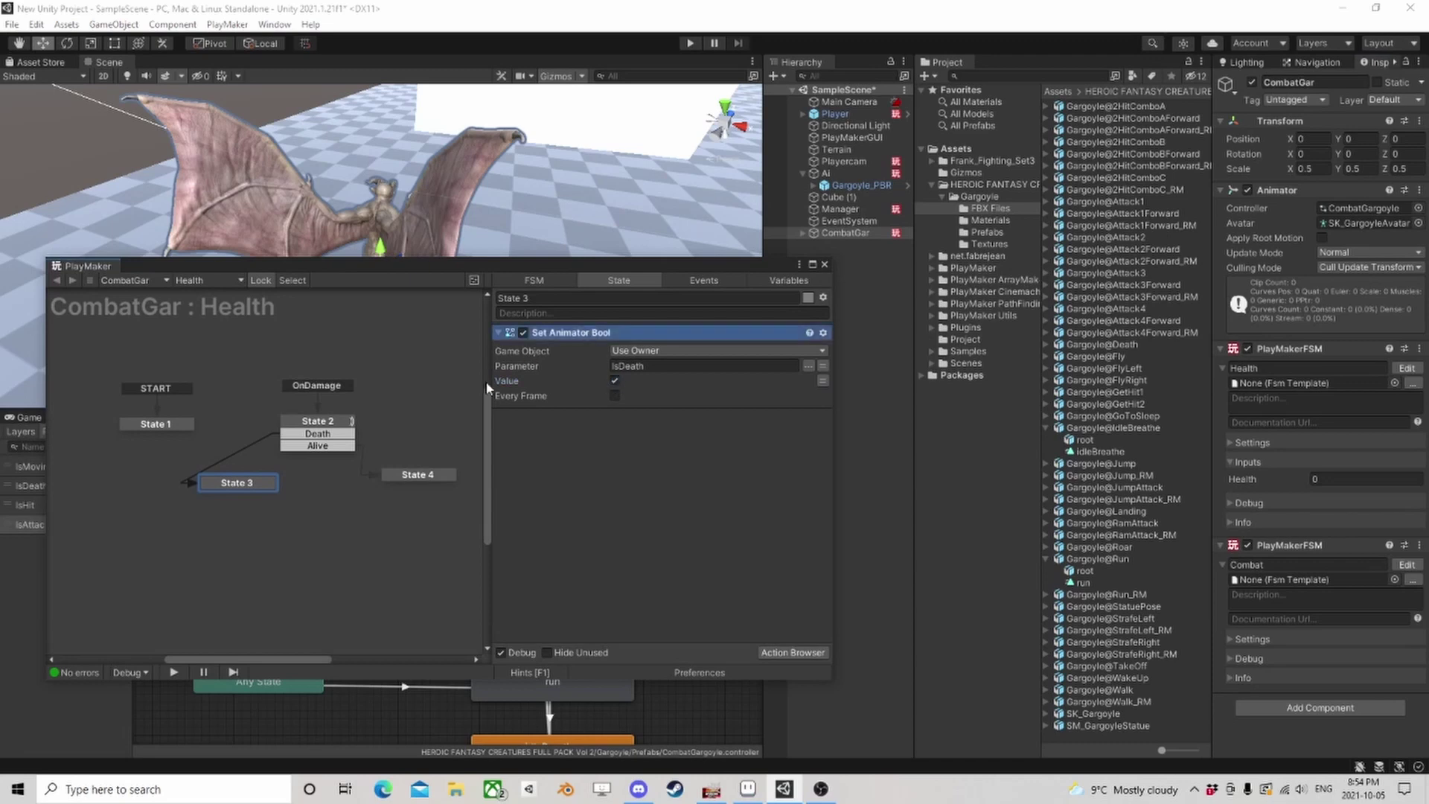
# Add a Set Animator Trigger action to State 4 and choose IsHit as its trigger.
pyautogui.click(406, 476)
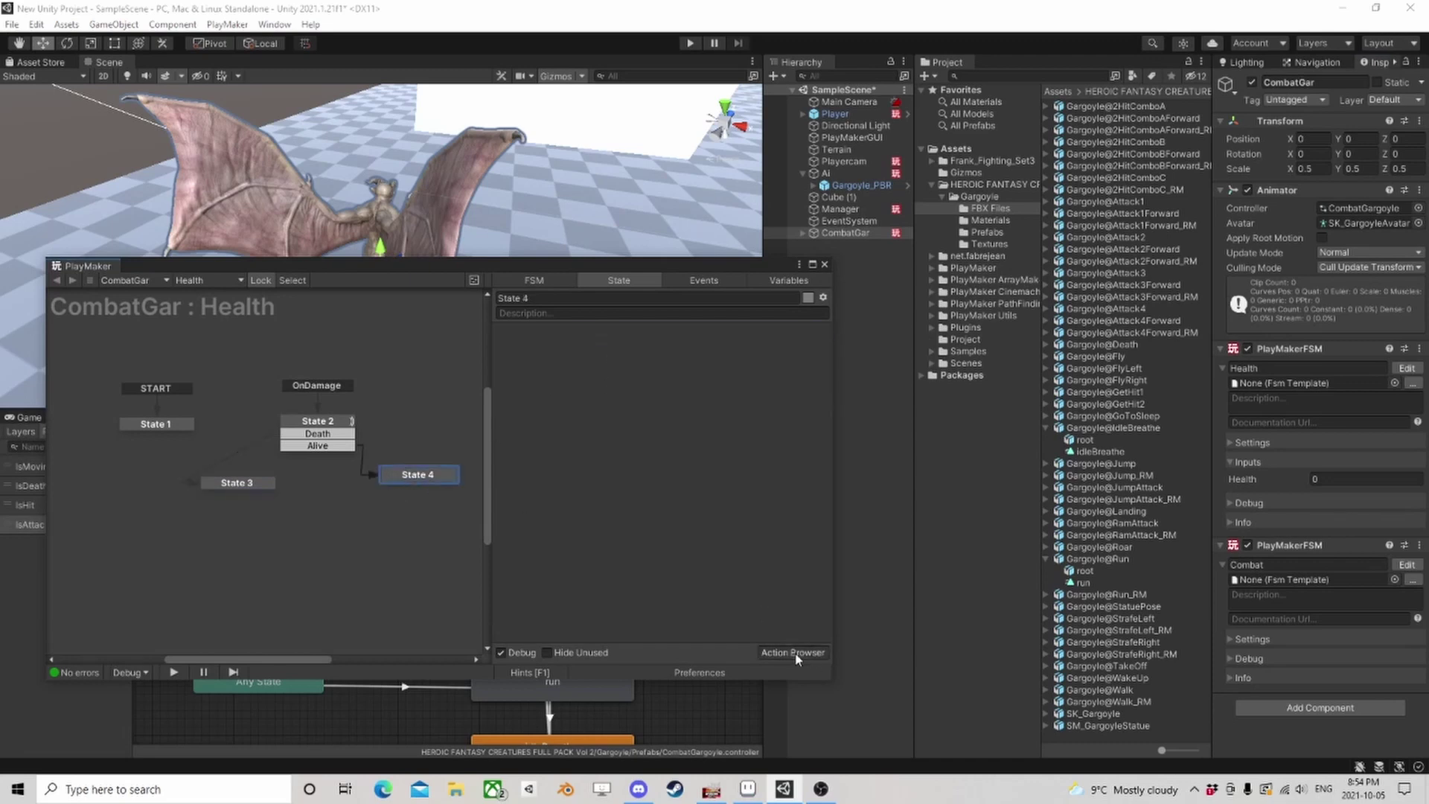
pyautogui.click(792, 652)
pyautogui.write('set anima')
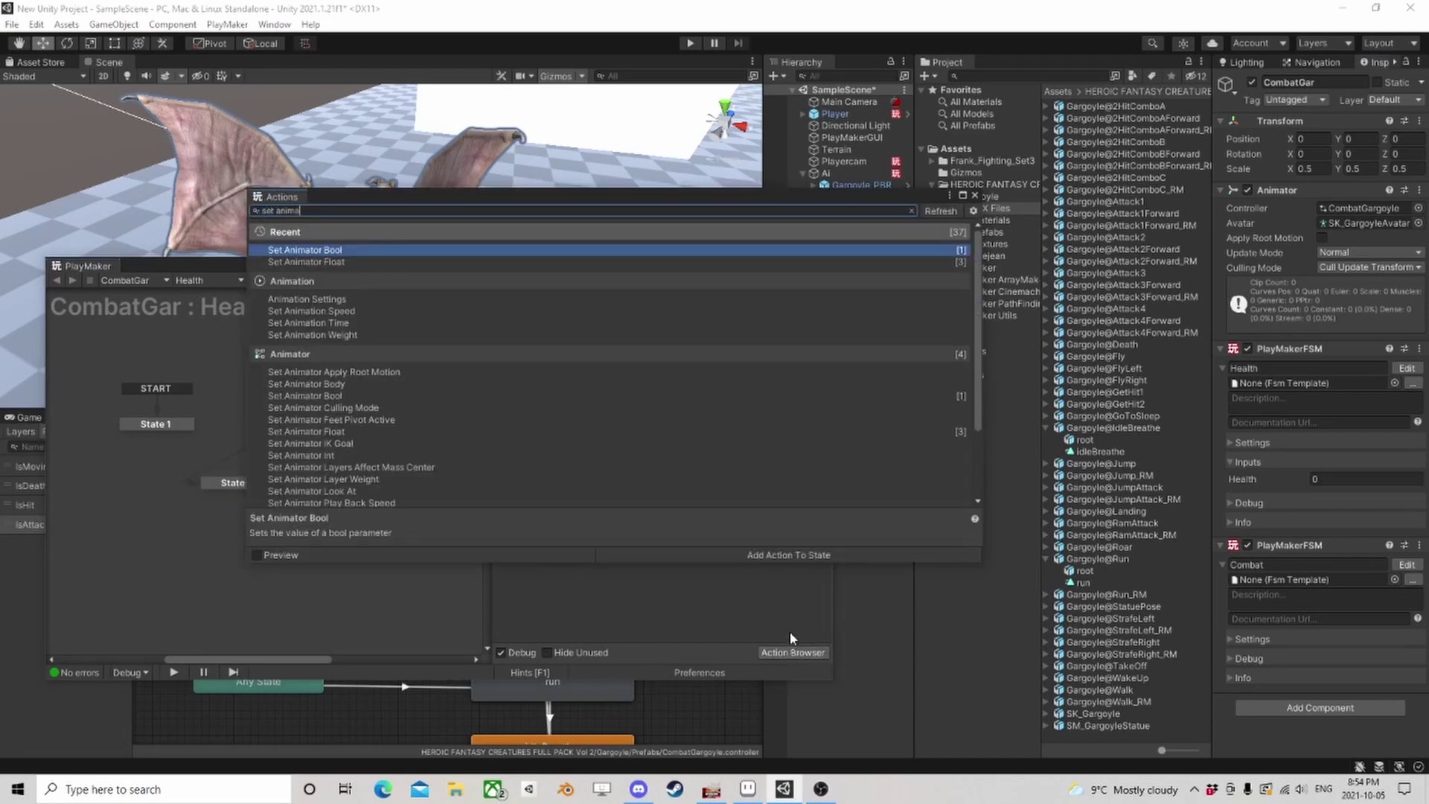
pyautogui.write('tor tr')
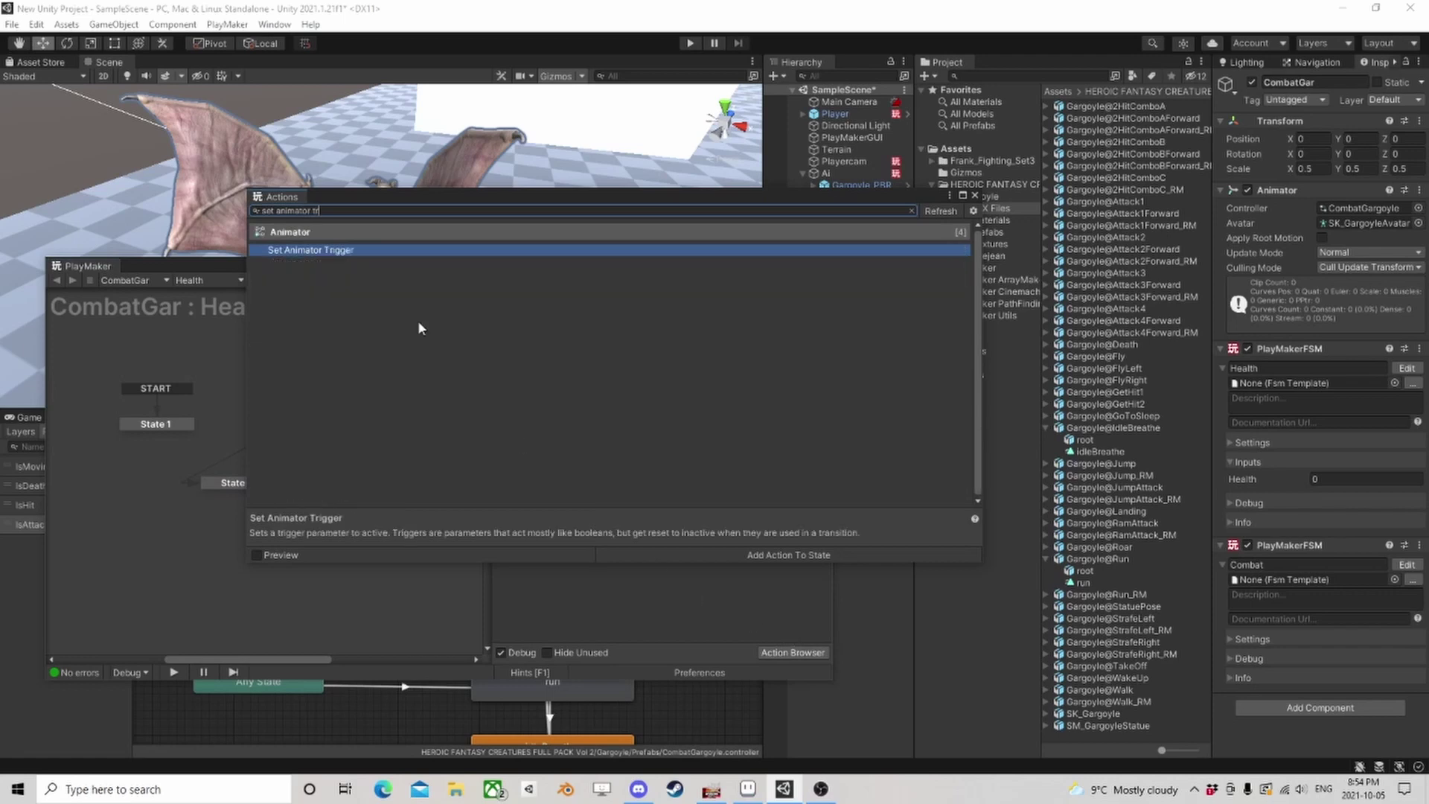
pyautogui.doubleClick(351, 251)
pyautogui.click(974, 195)
pyautogui.click(808, 366)
pyautogui.click(837, 375)
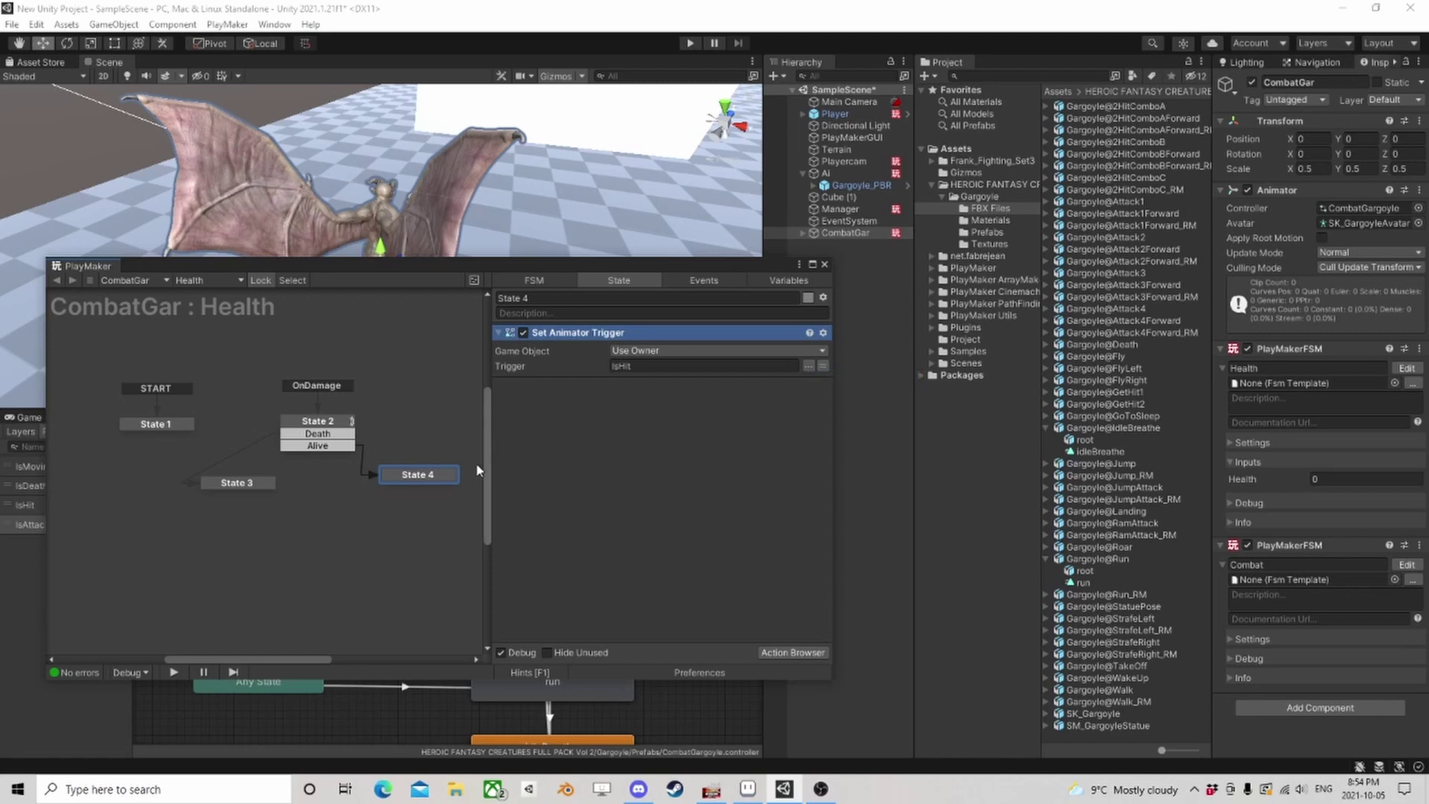
# Move State 3 and State 4 slightly up beneath State 2 to tidy the Health graph, and close the PlayMaker editor.
pyautogui.moveTo(238, 482); pyautogui.dragTo(213, 468)
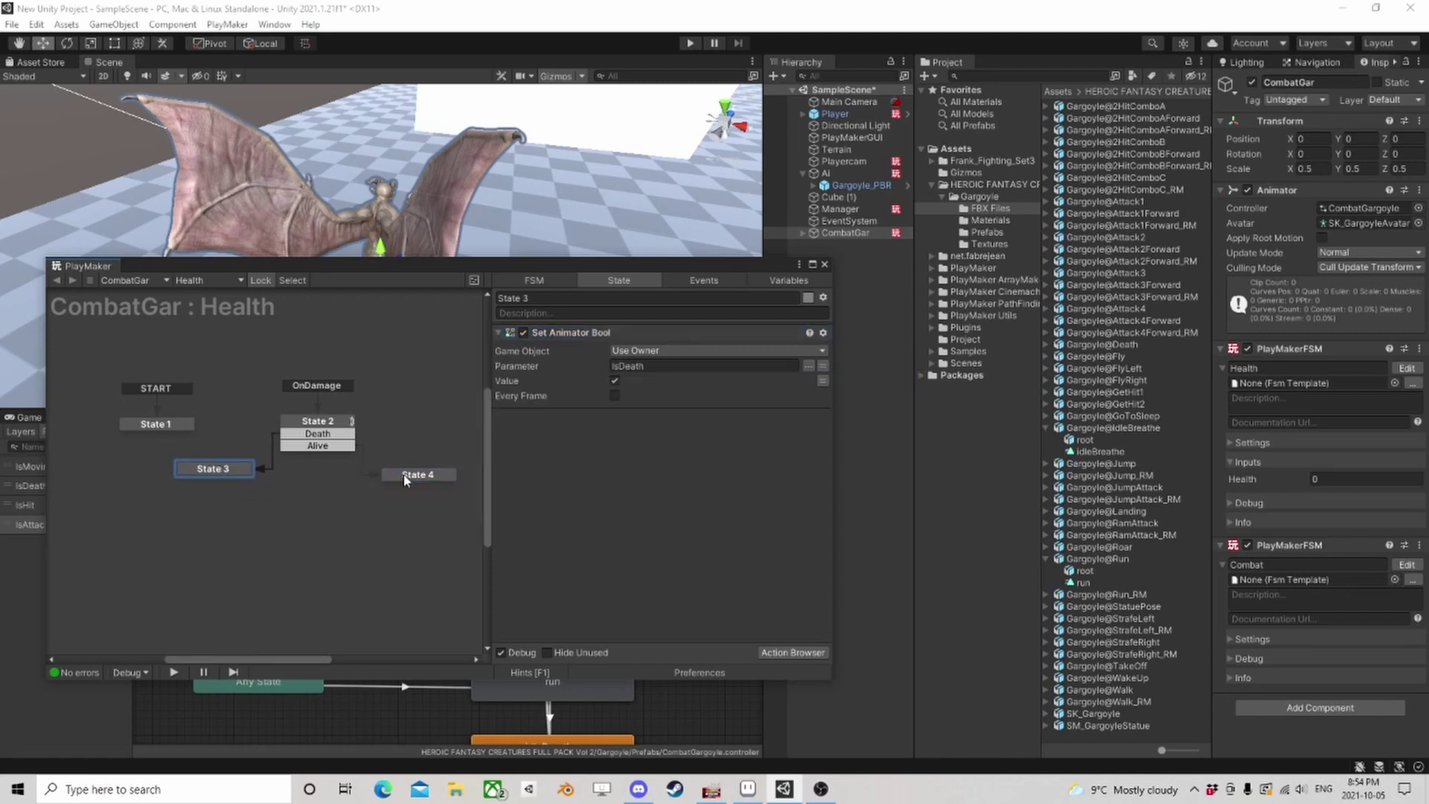
pyautogui.moveTo(404, 480); pyautogui.dragTo(402, 468)
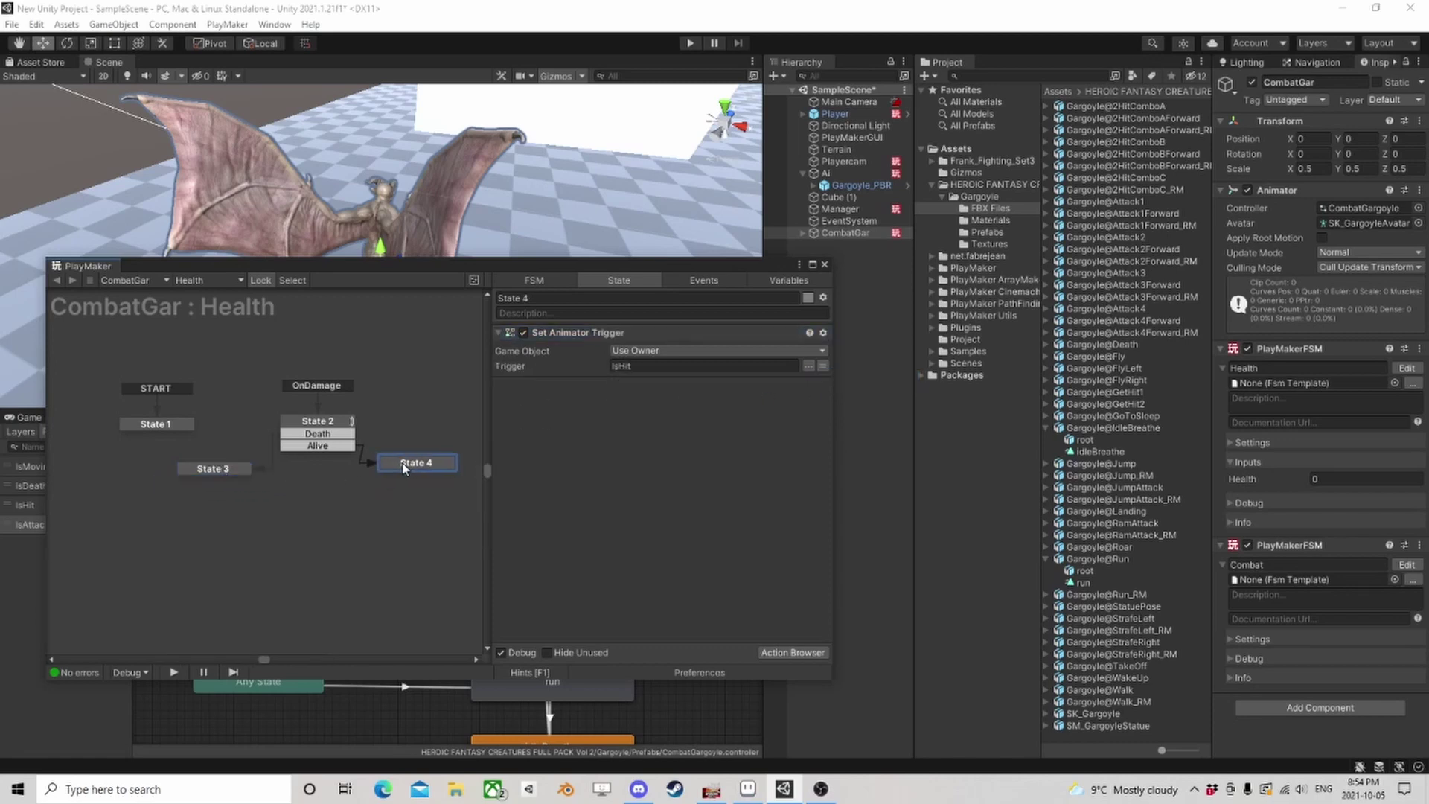
pyautogui.click(825, 265)
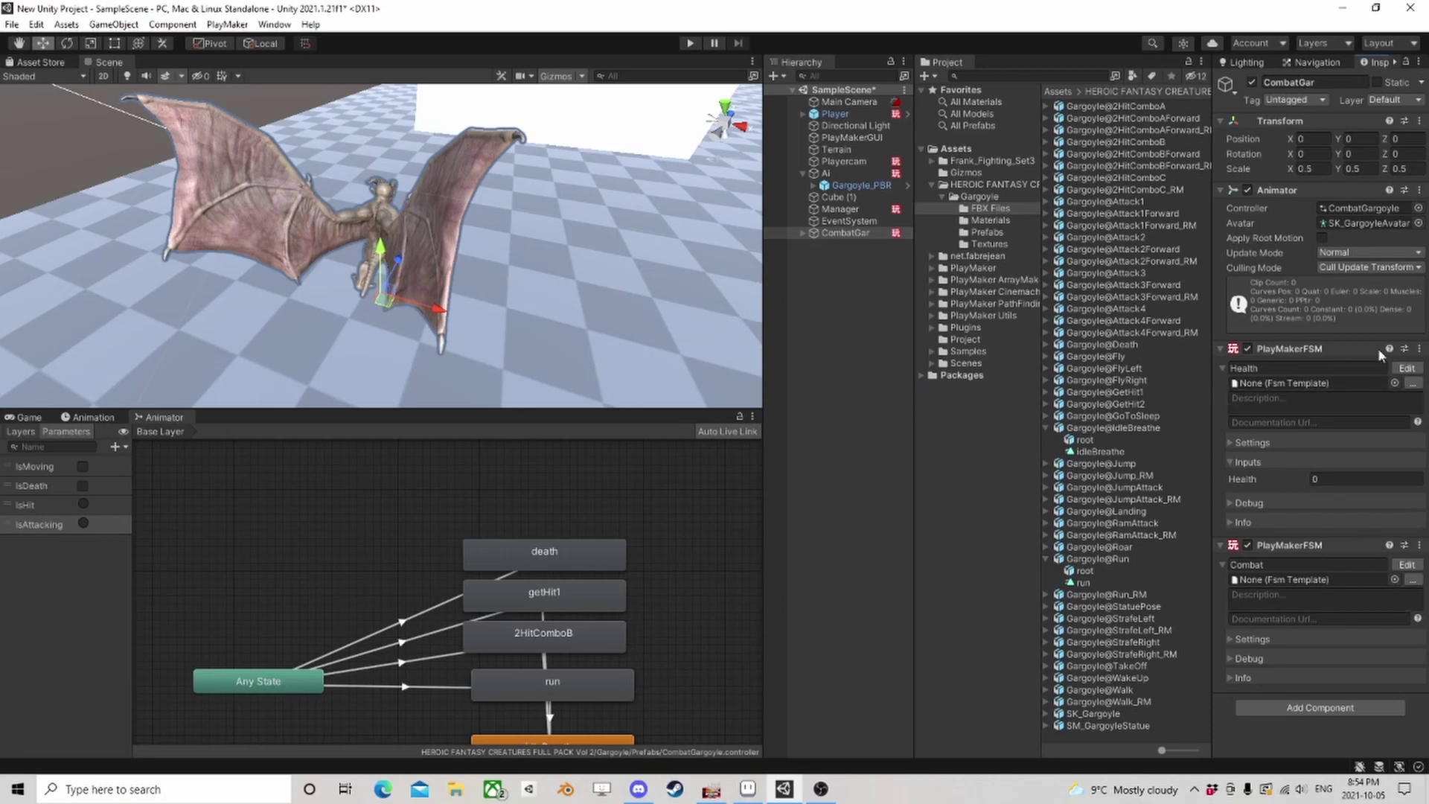